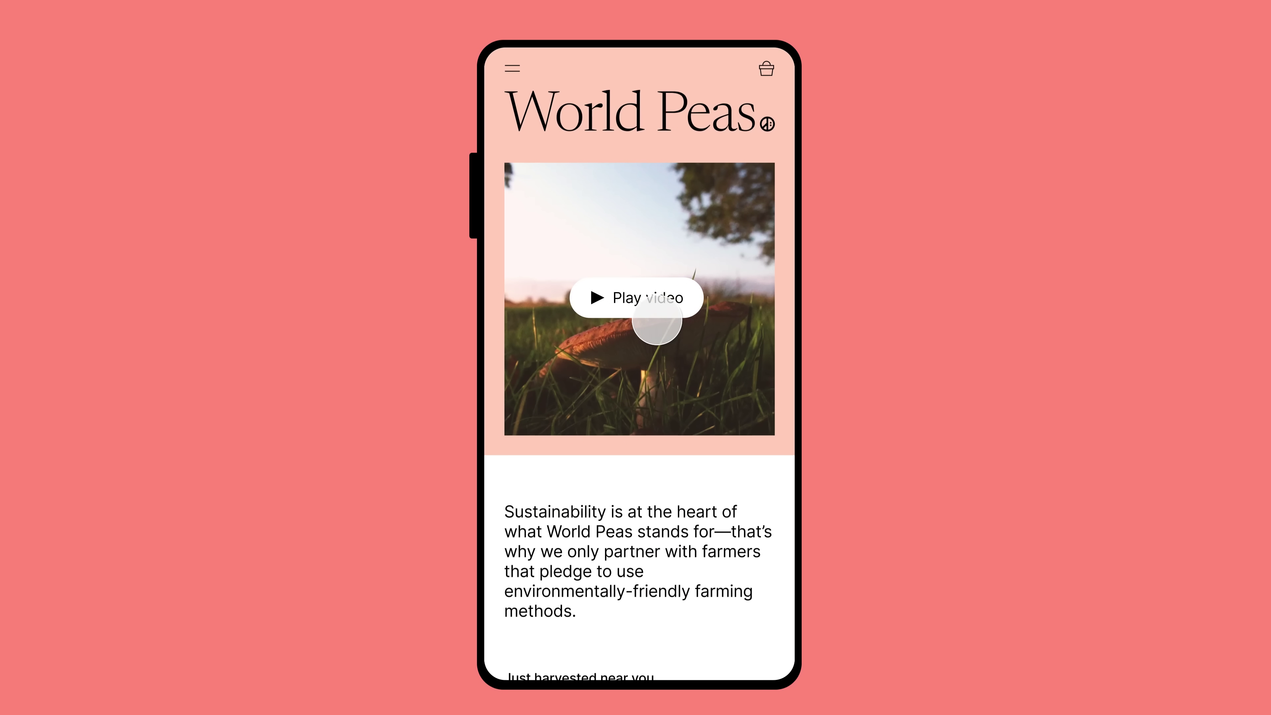
Play the product video, swipe to the Mushrooms card and add Mushrooms to the cart
click(658, 315)
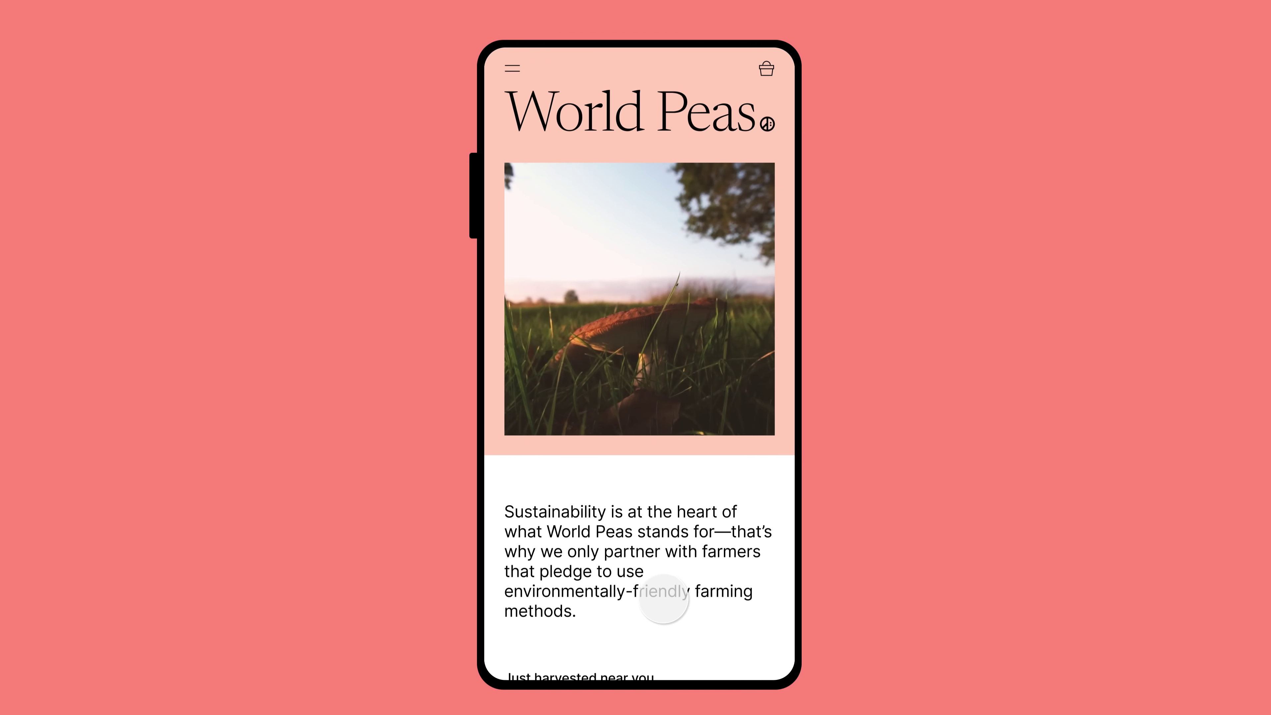
drag(664, 599, 675, 131)
drag(747, 321, 539, 326)
click(636, 370)
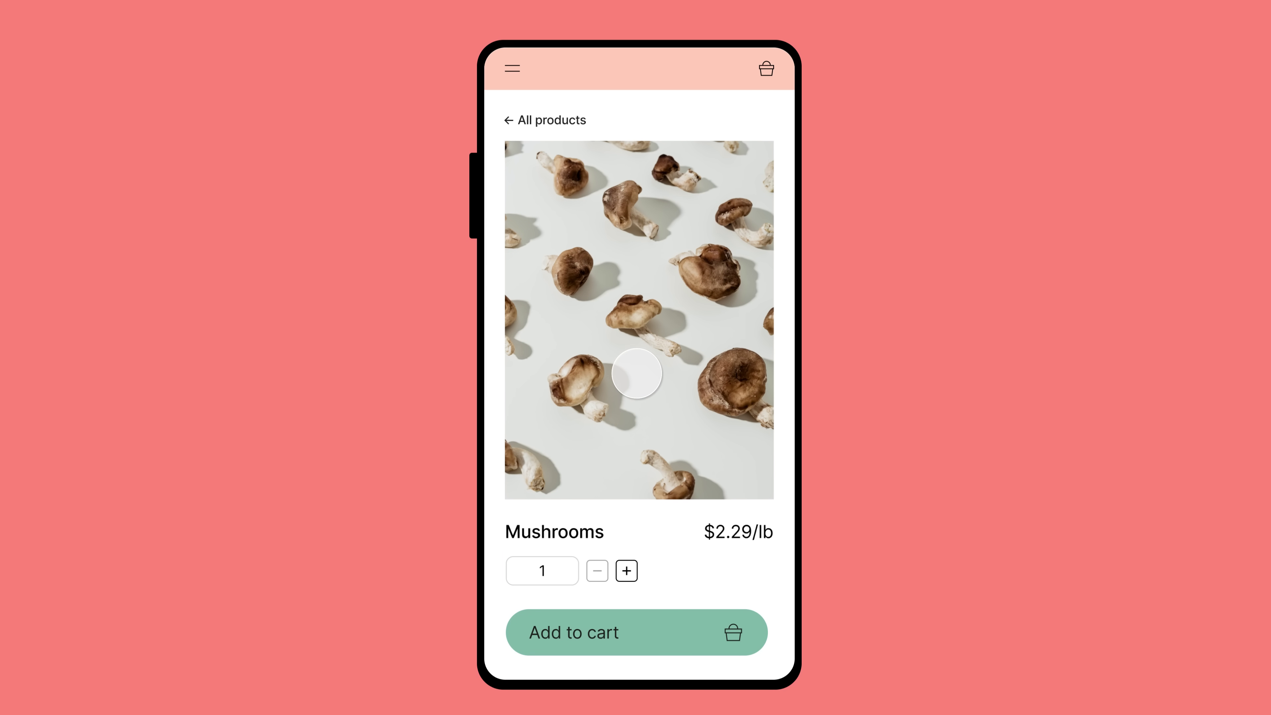
click(636, 621)
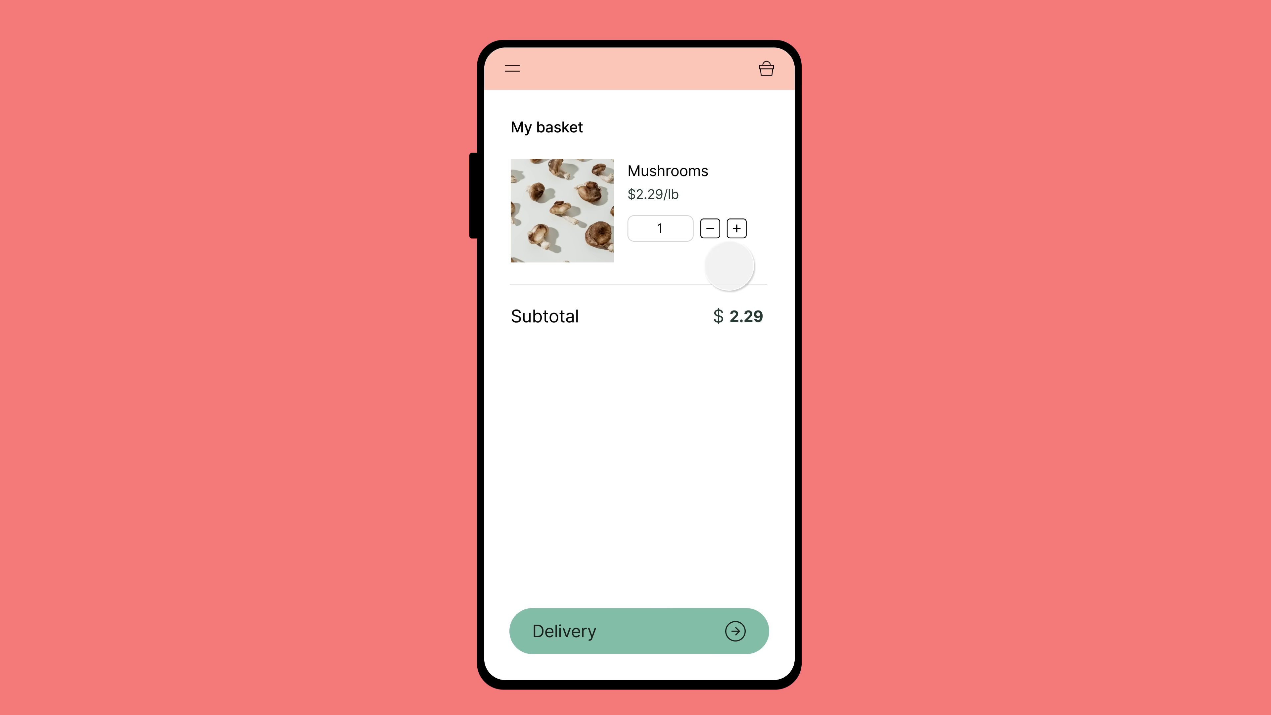
Raise the Mushrooms quantity to 5 ($11.45), then try to exceed the per-customer limit
click(737, 229)
click(737, 229)
click(737, 229)
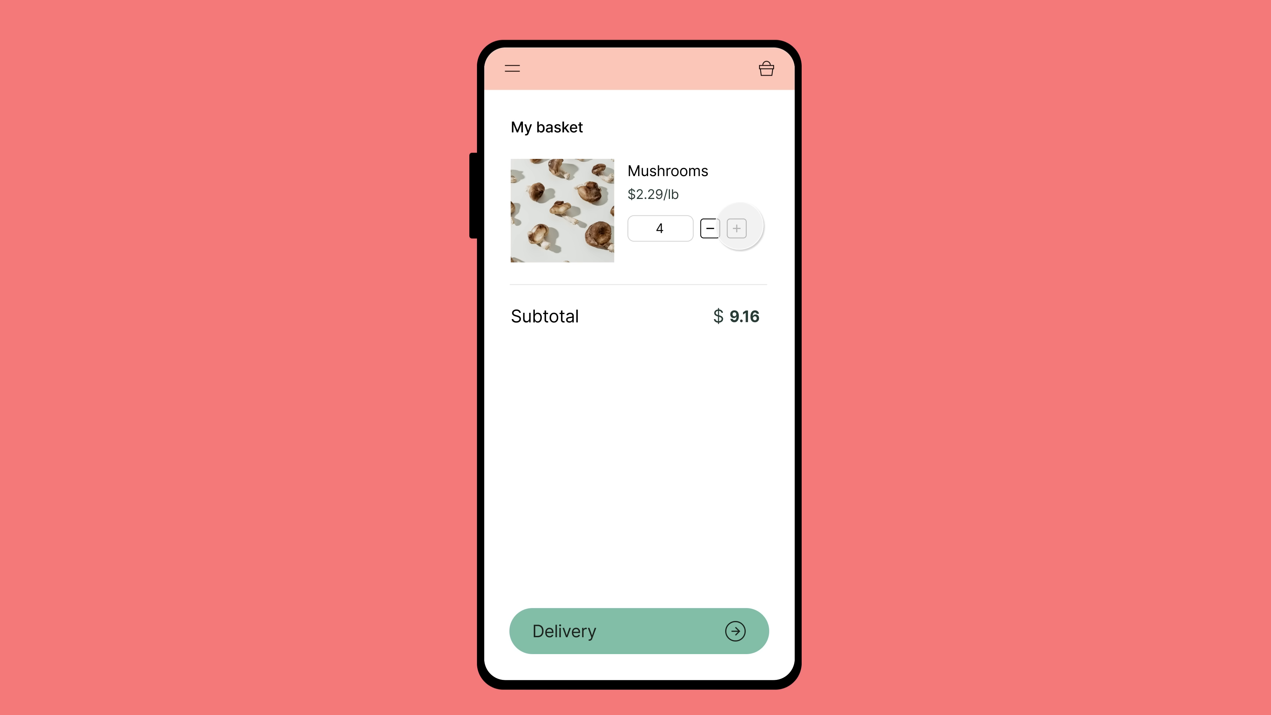
click(737, 228)
click(736, 228)
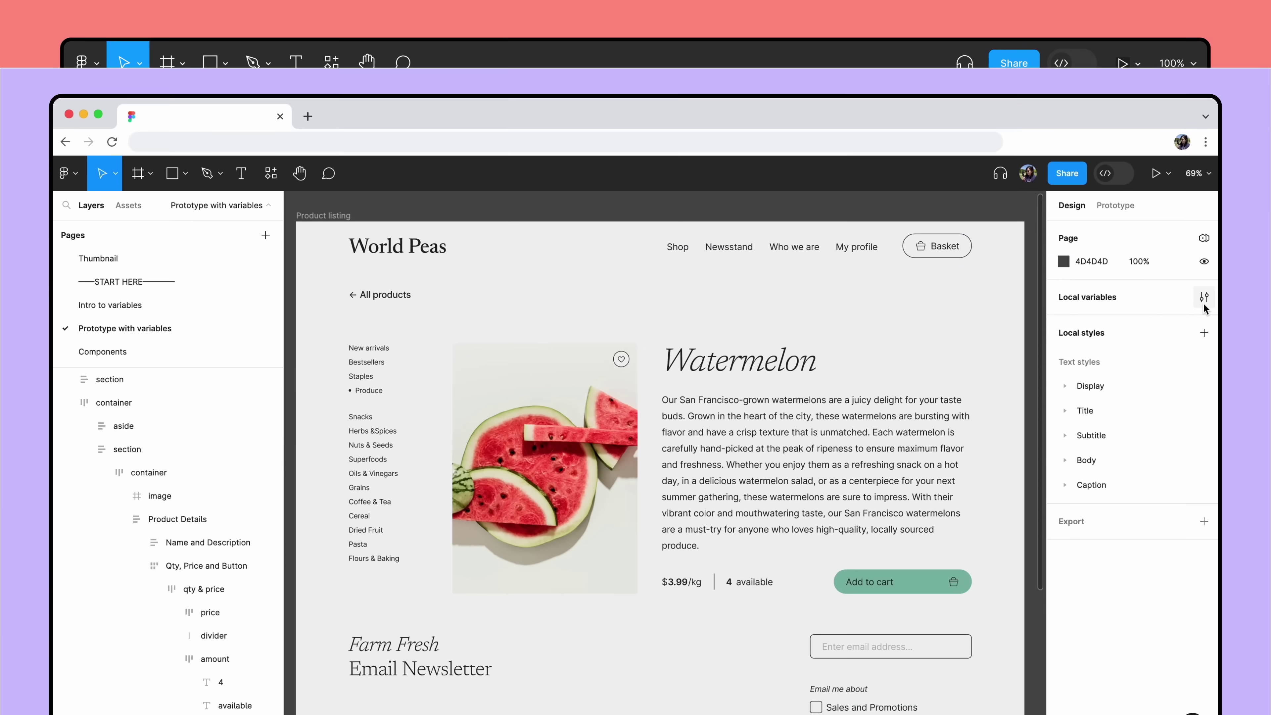
Create a Boolean variable 'Is available' in Local variables, set to True
click(1204, 229)
click(767, 369)
click(751, 452)
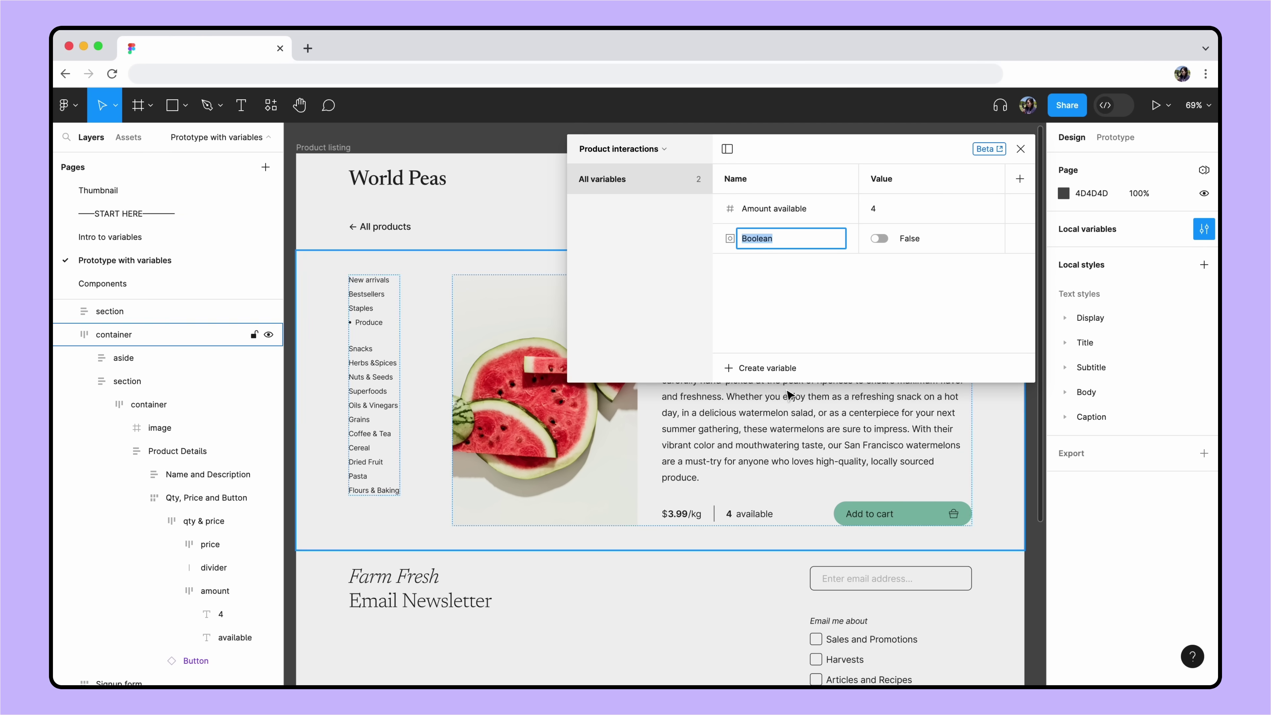
text(Is available)
key(Return)
click(880, 239)
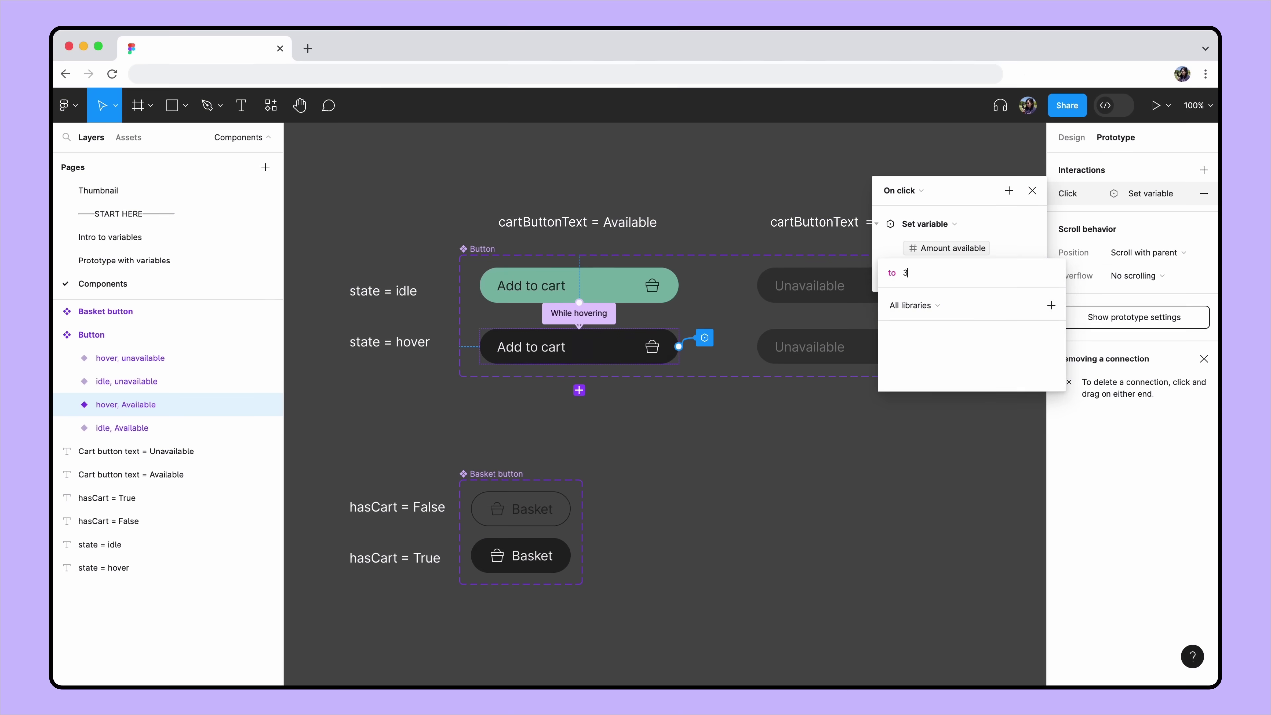
Set the action's value to Amount available and bind hasCart to Has cart
key(BackSpace)
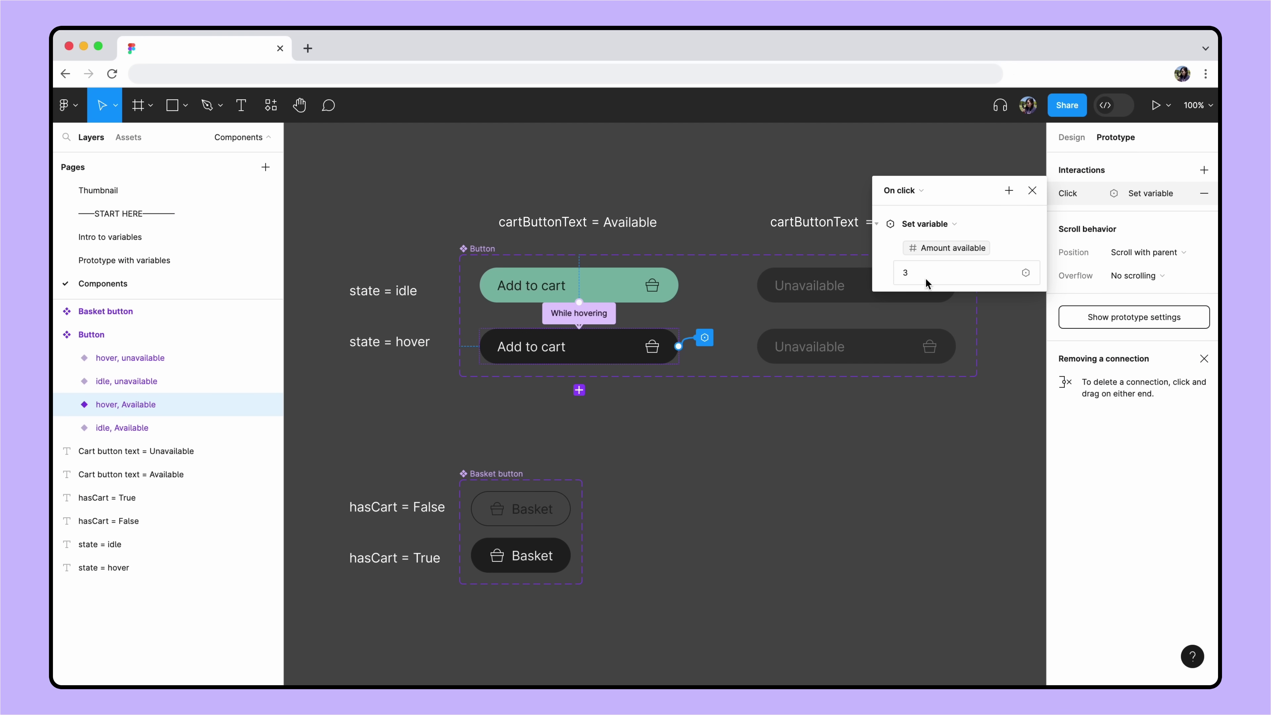
text(amount availab)
key(Return)
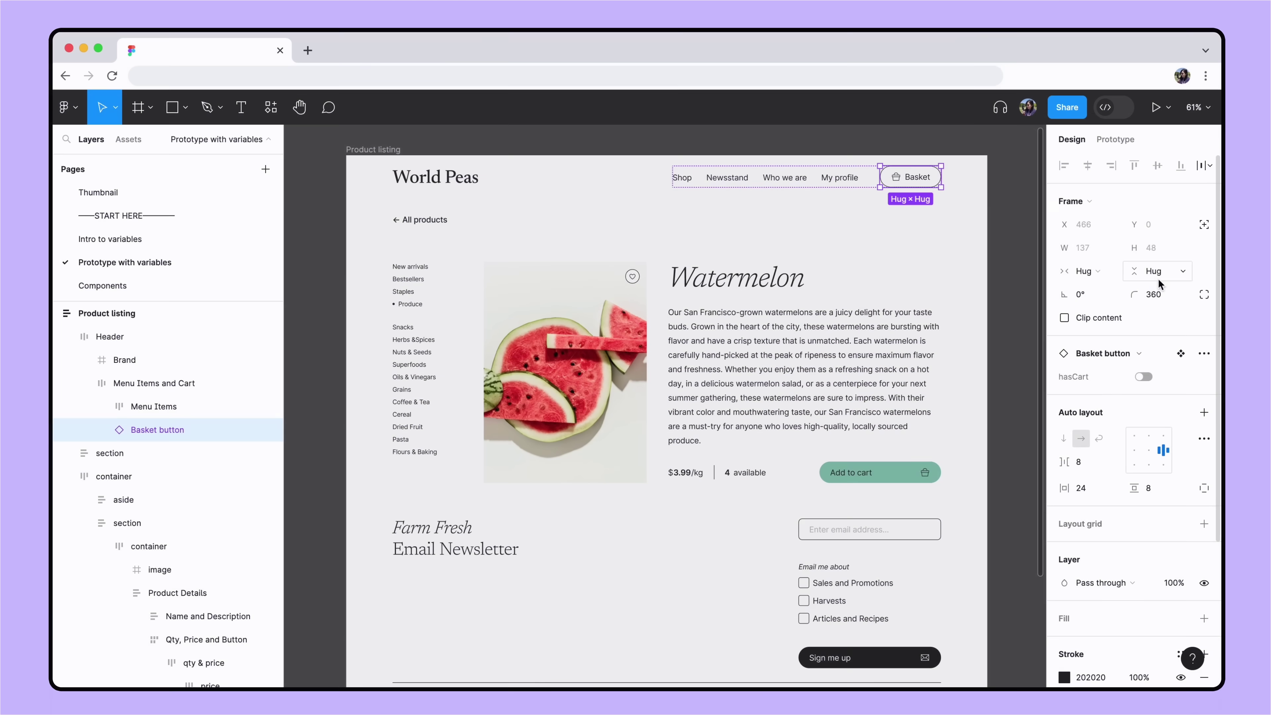
click(1204, 374)
click(1126, 488)
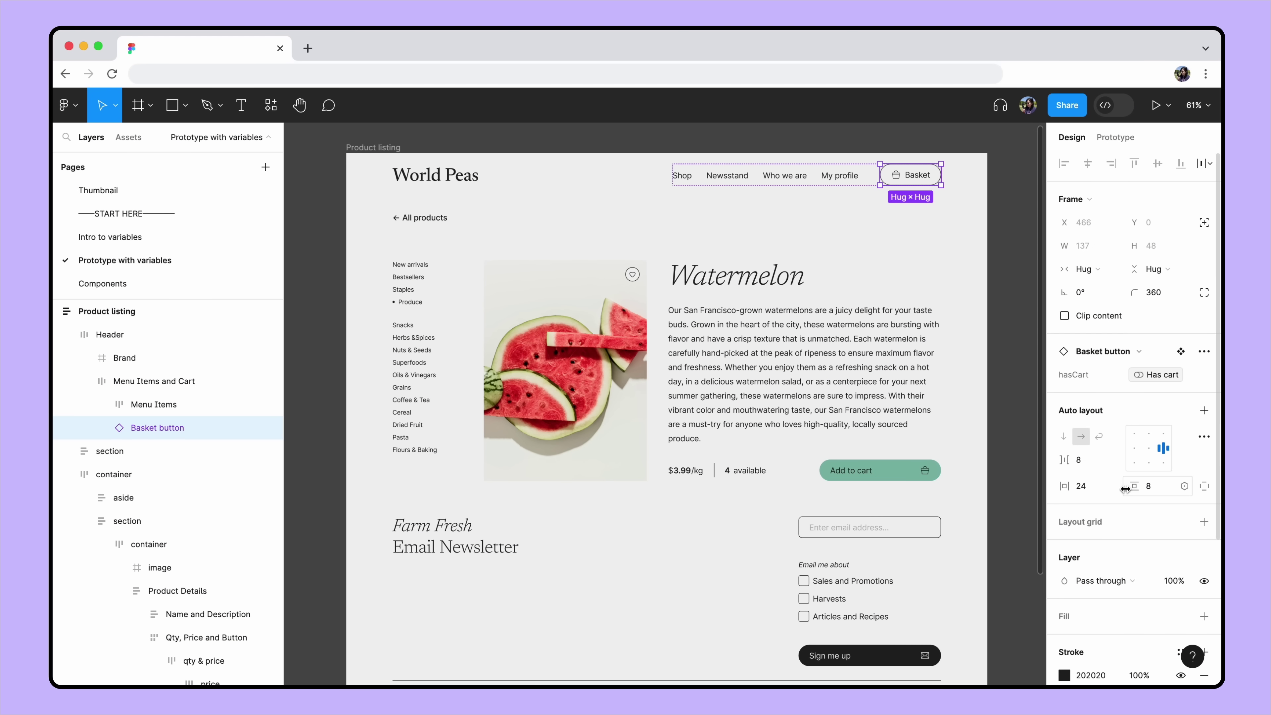
Preview the prototype and add a watermelon to check stock drops from 4 to 3
key(shift+space)
click(895, 519)
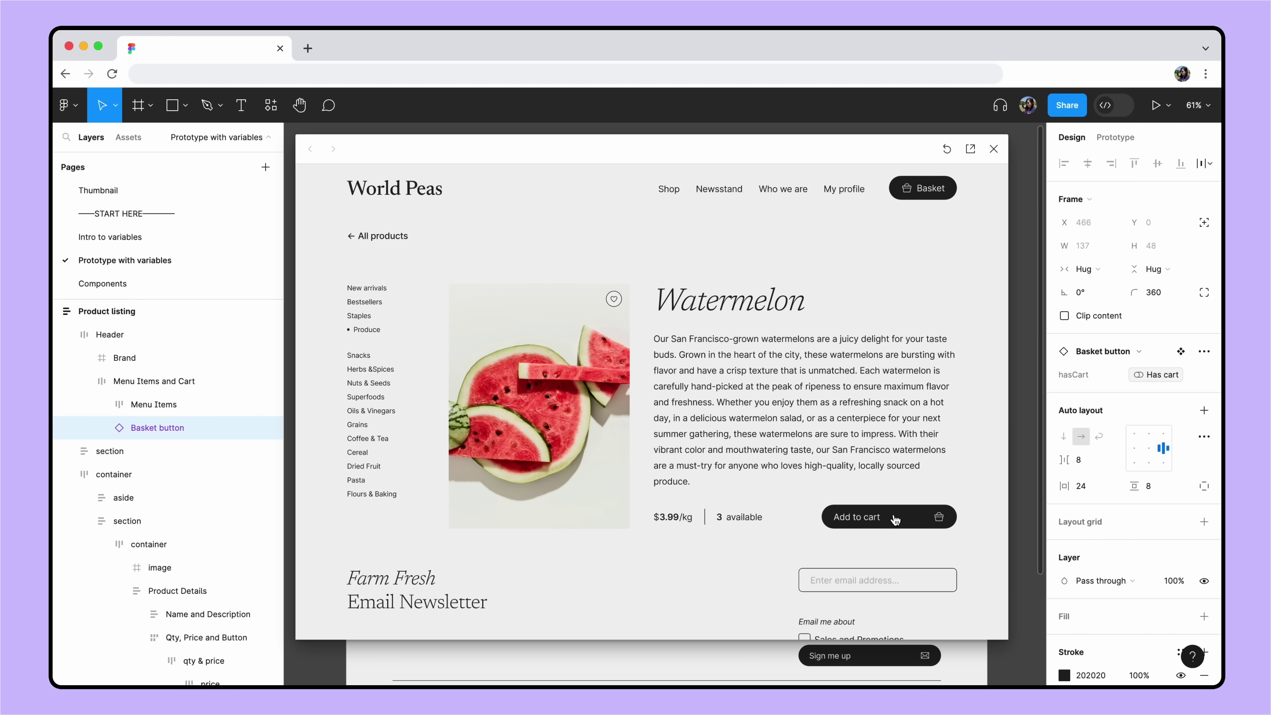
click(994, 149)
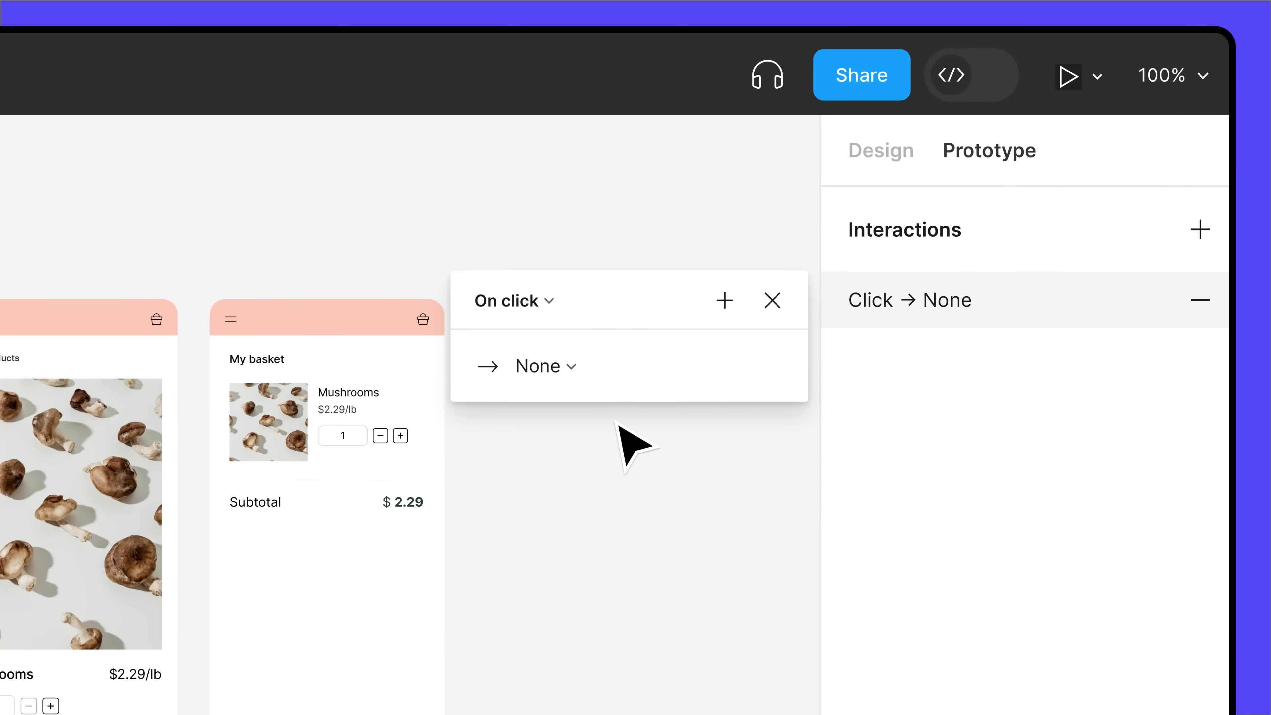
Open the action dropdown on the On click interaction
click(640, 366)
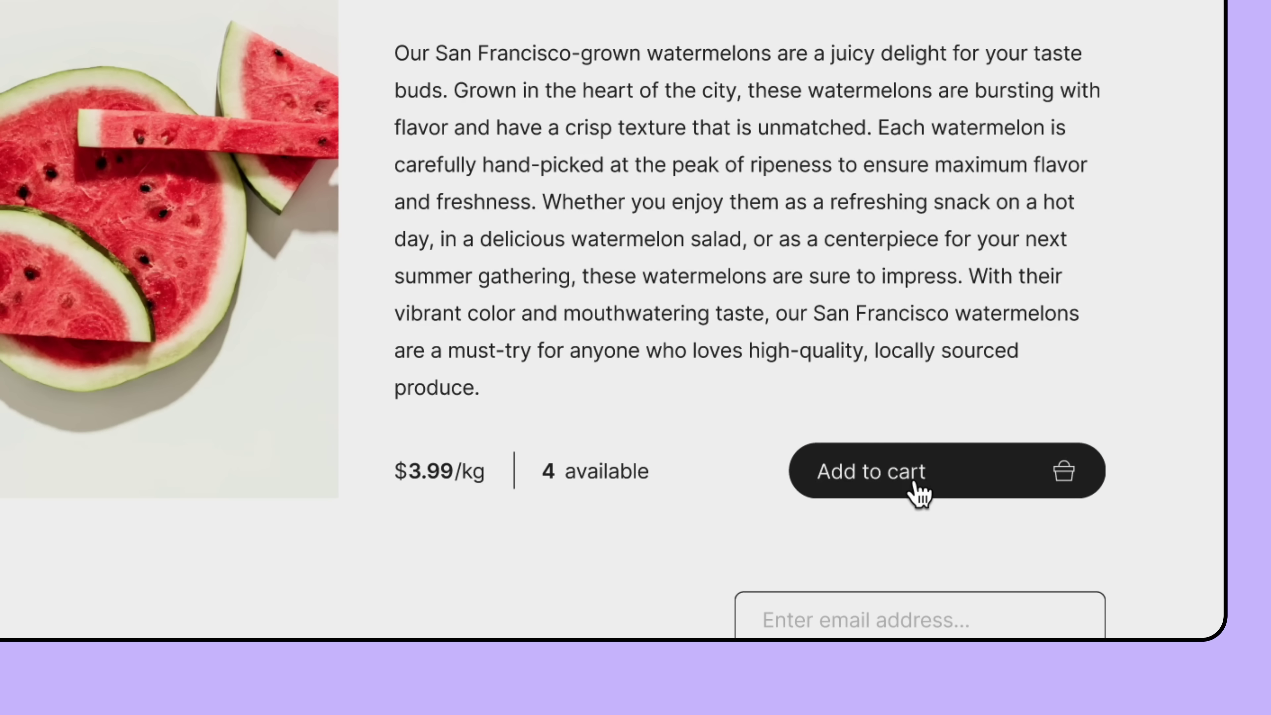
Add three watermelons to the cart in the prototype, leaving 1 available
click(935, 530)
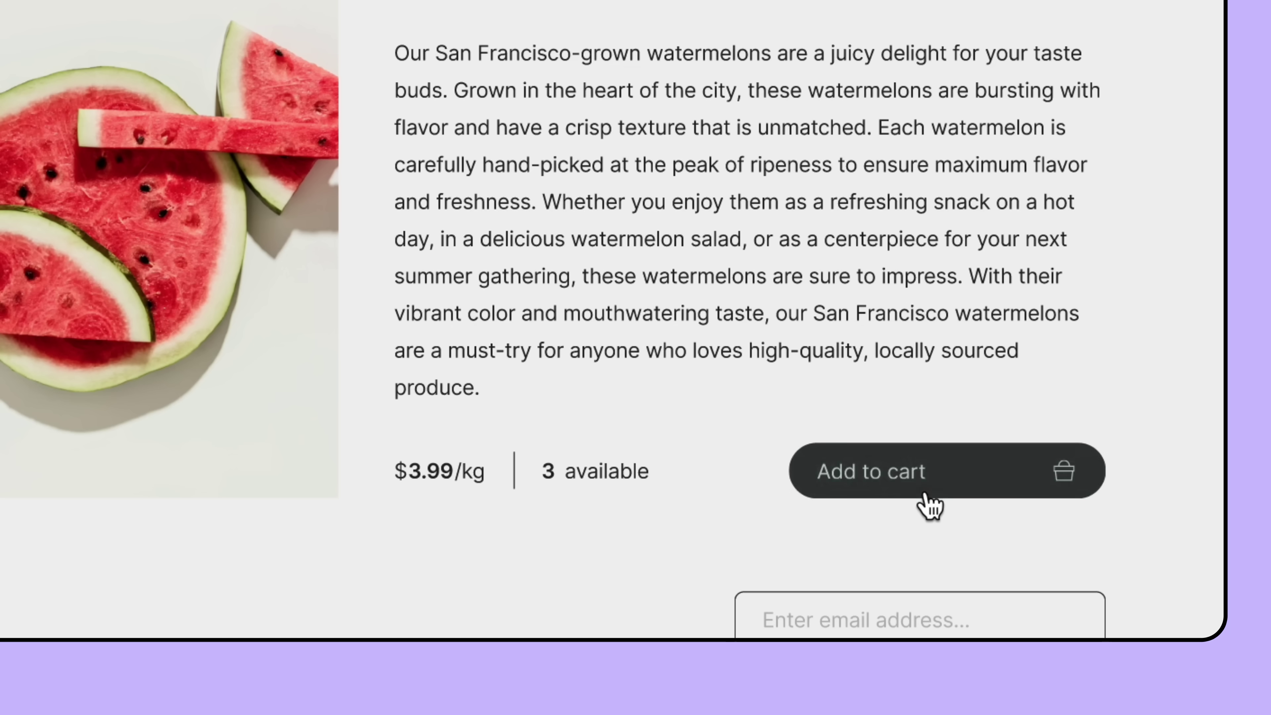
click(926, 495)
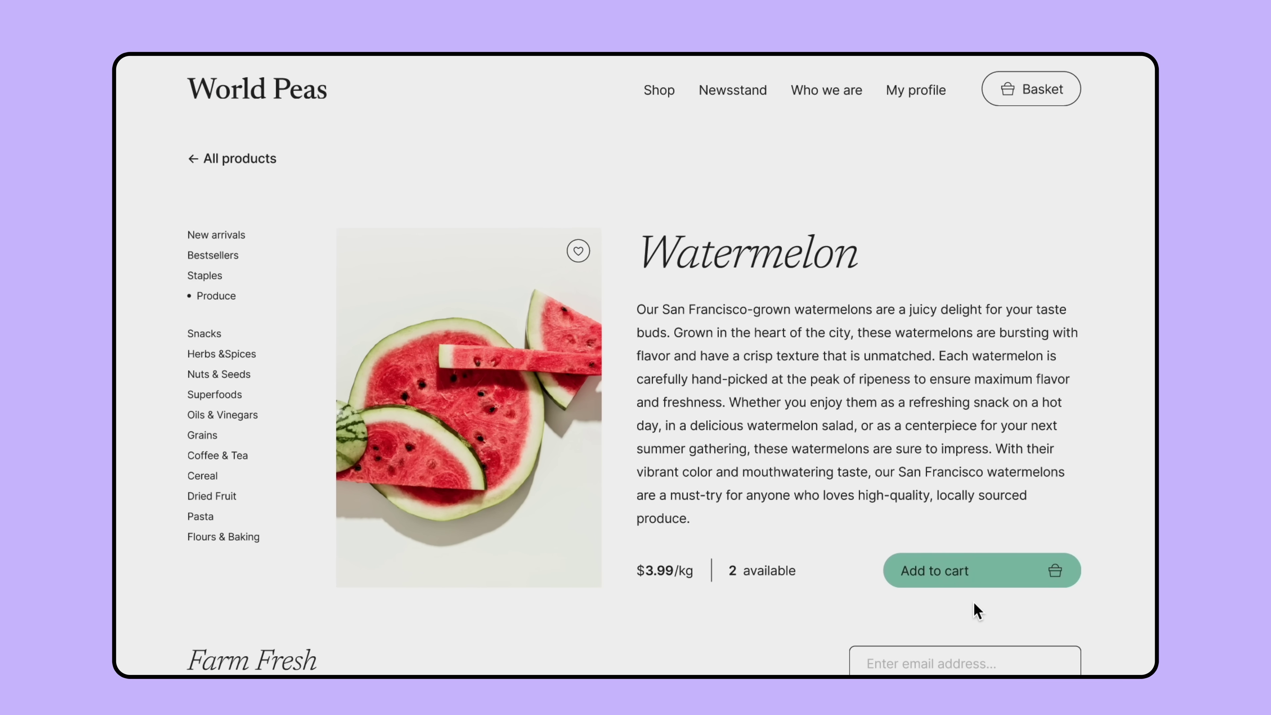
click(971, 577)
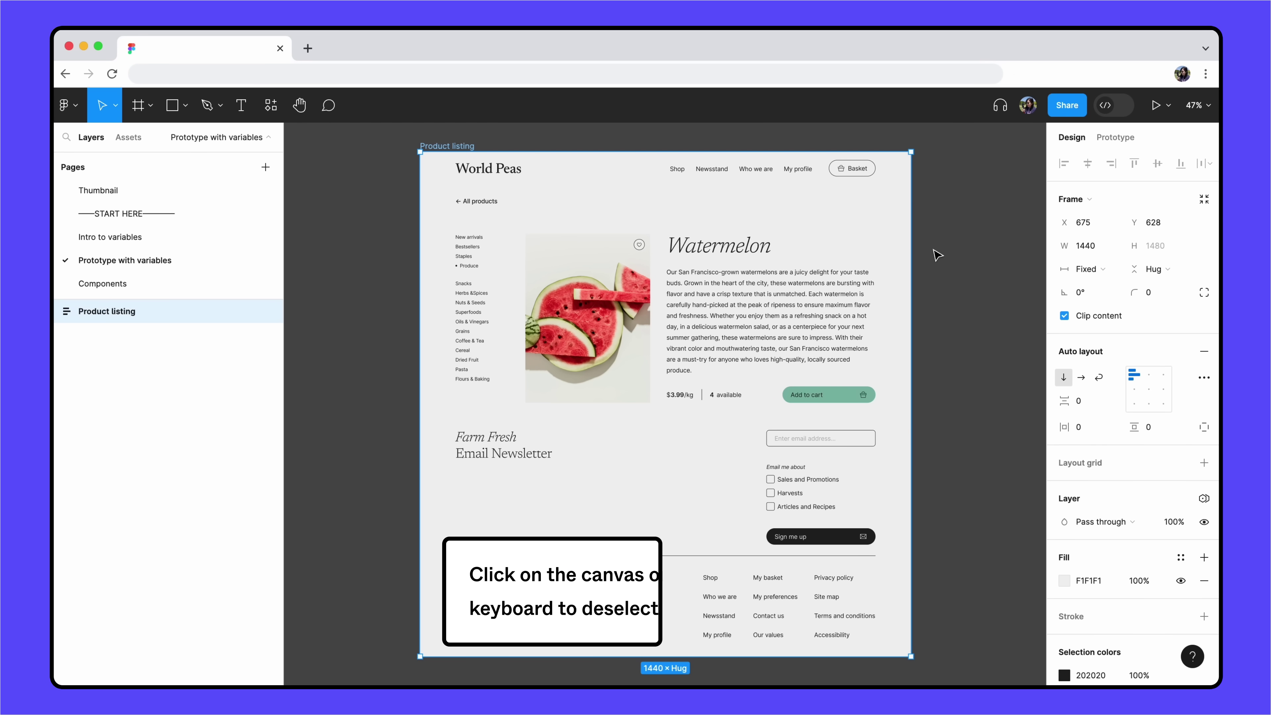
Rename the variable collection from Collection 1 to 'Product interactions'
click(937, 255)
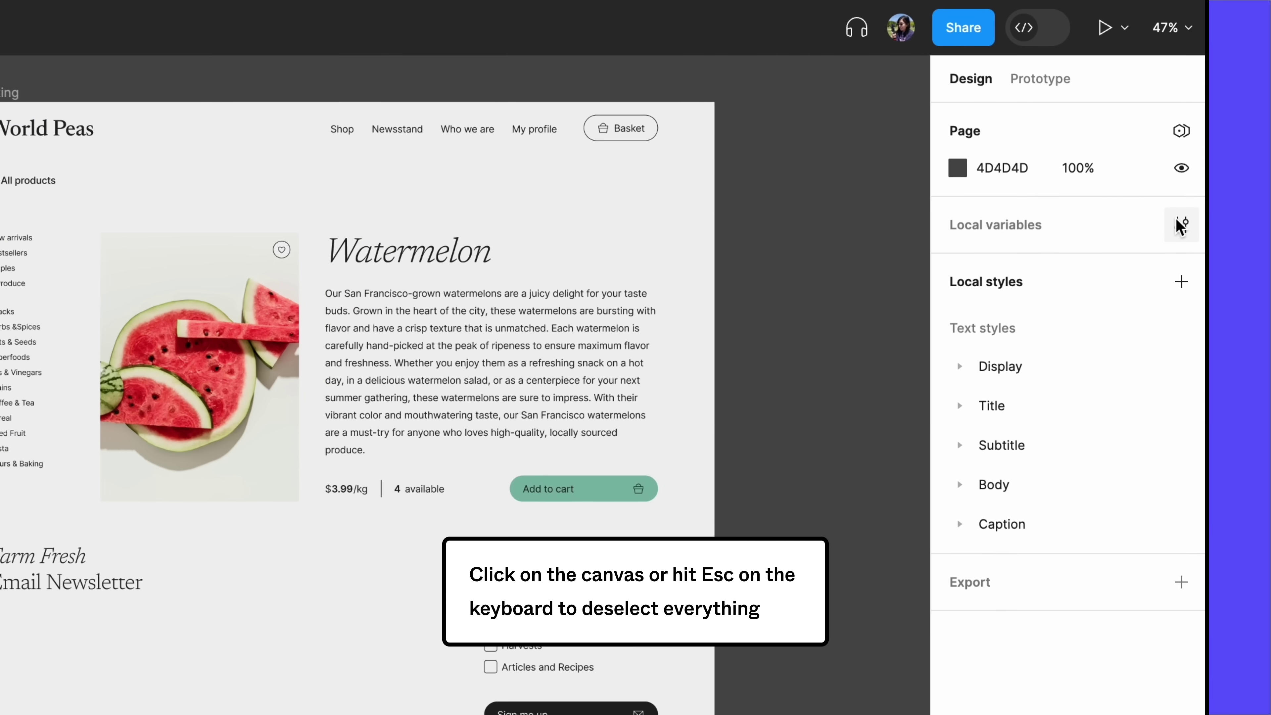
click(1191, 227)
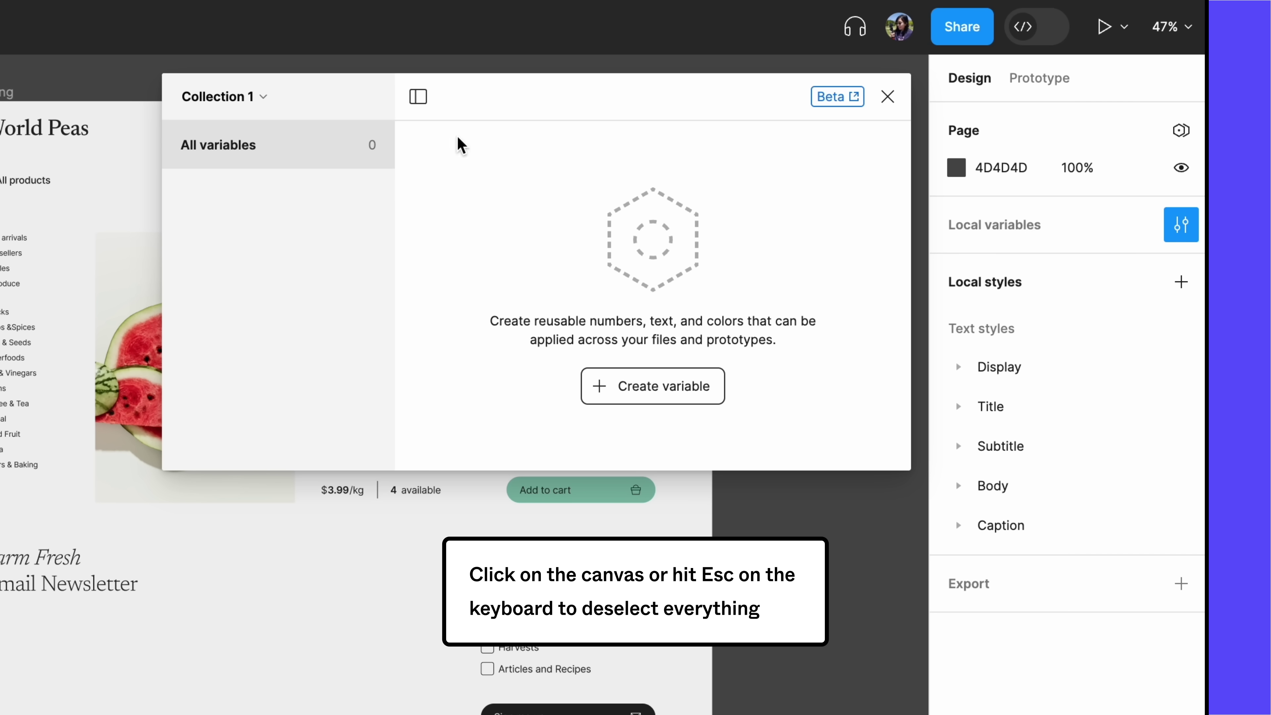
click(259, 97)
click(274, 195)
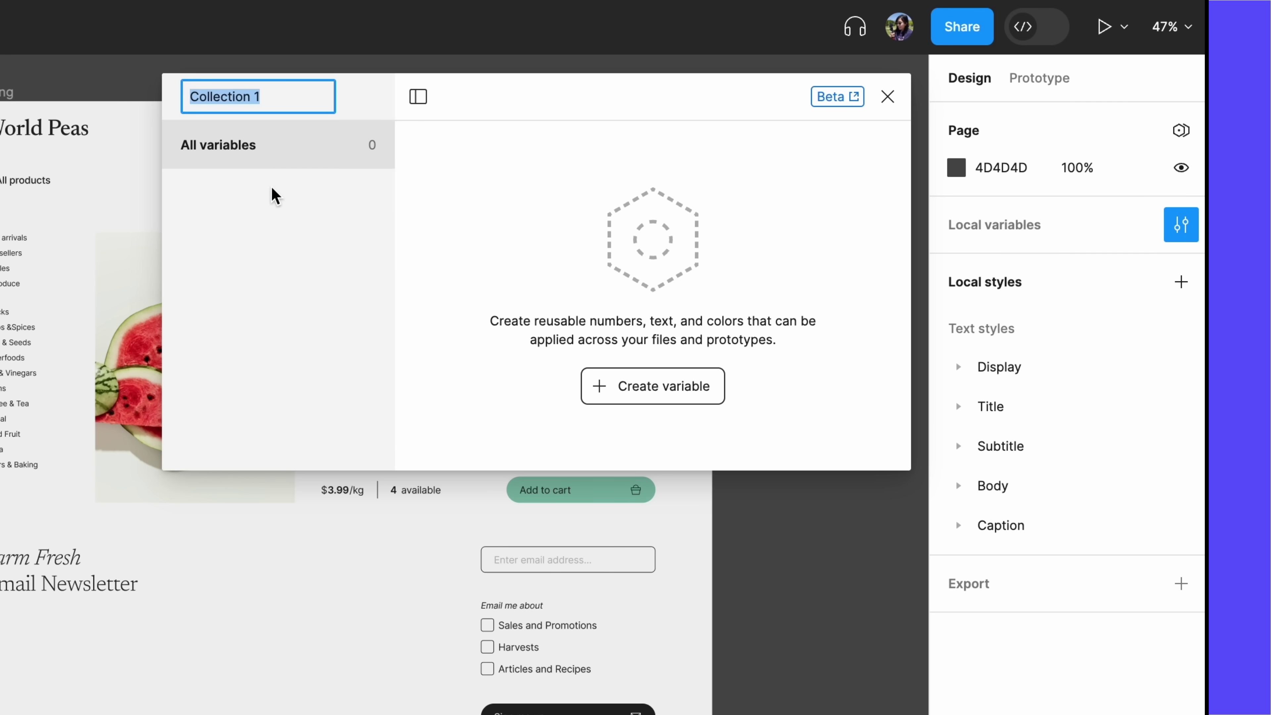
text(Product interactions)
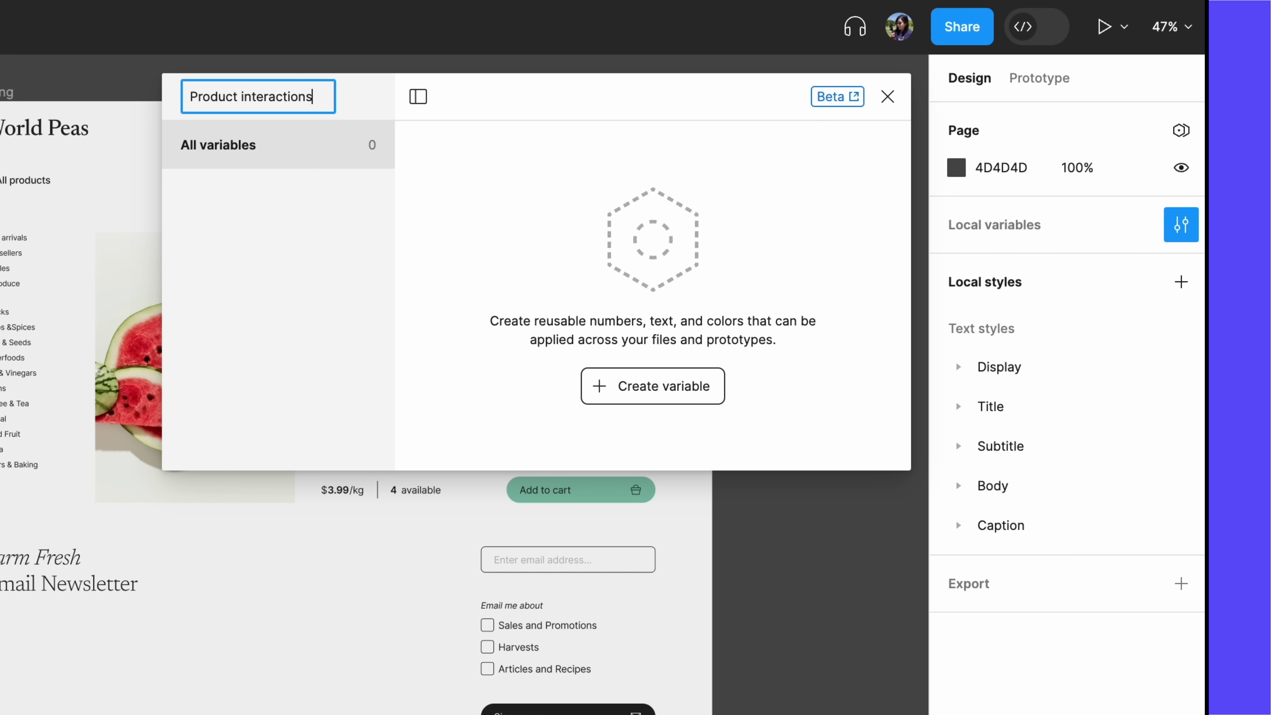
key(Return)
Create a Number variable 'Amount available' with the value 4
click(662, 396)
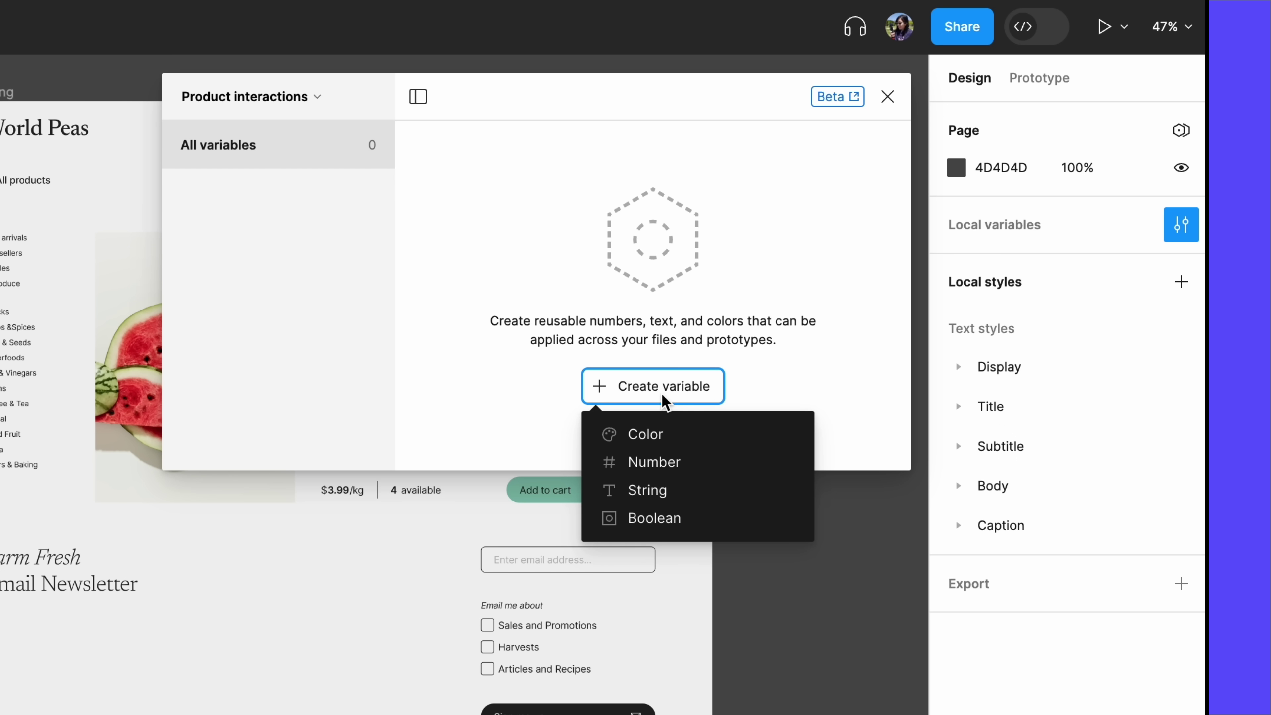
click(691, 463)
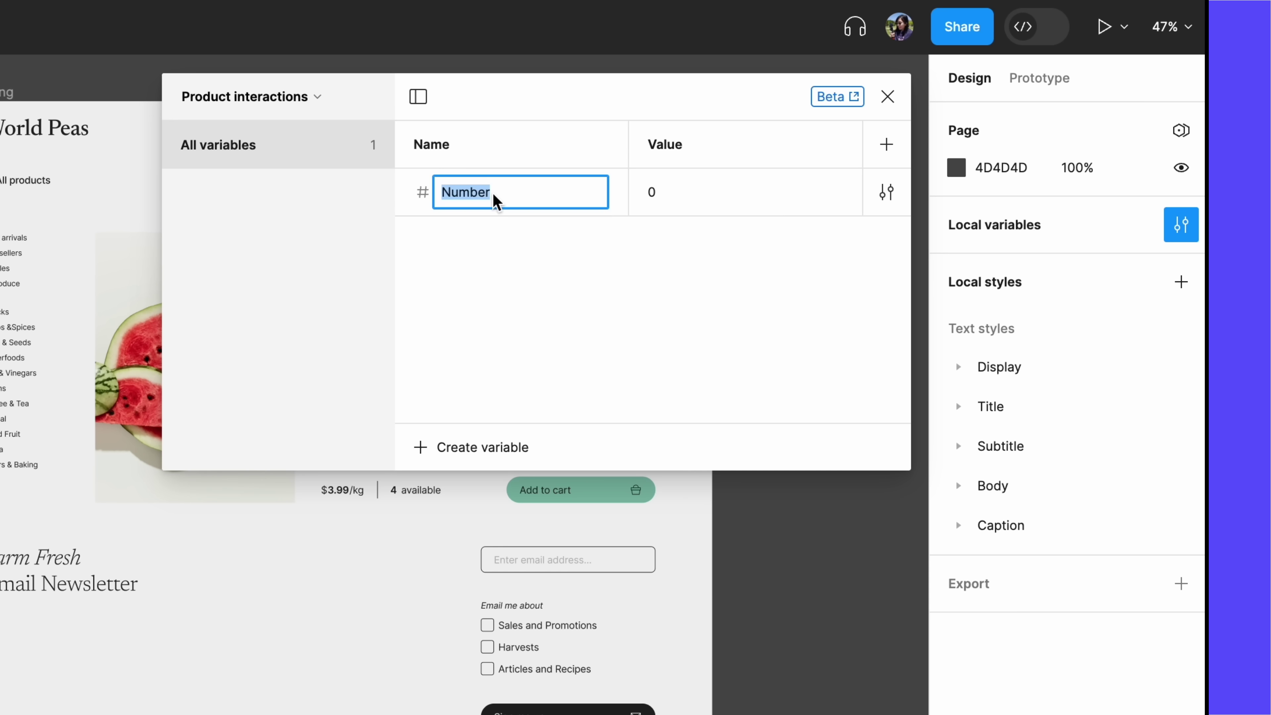
text(Amount available)
key(Return)
click(667, 199)
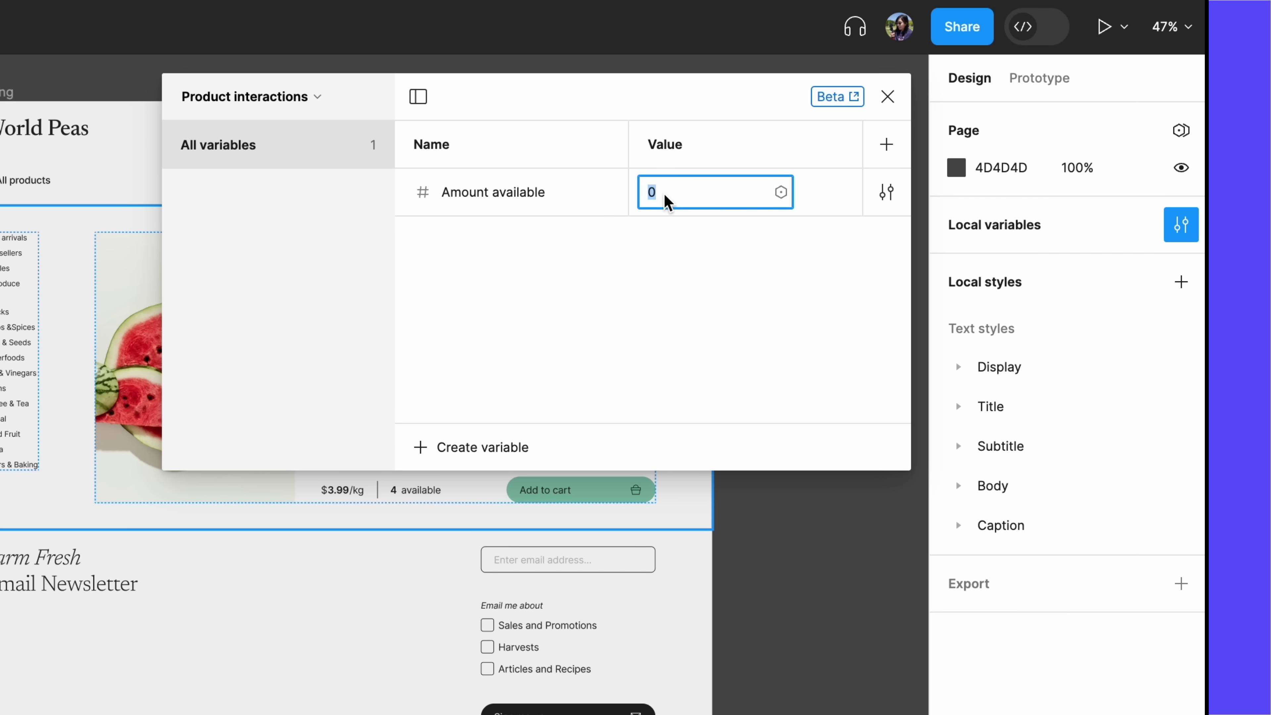
text(4)
key(Return)
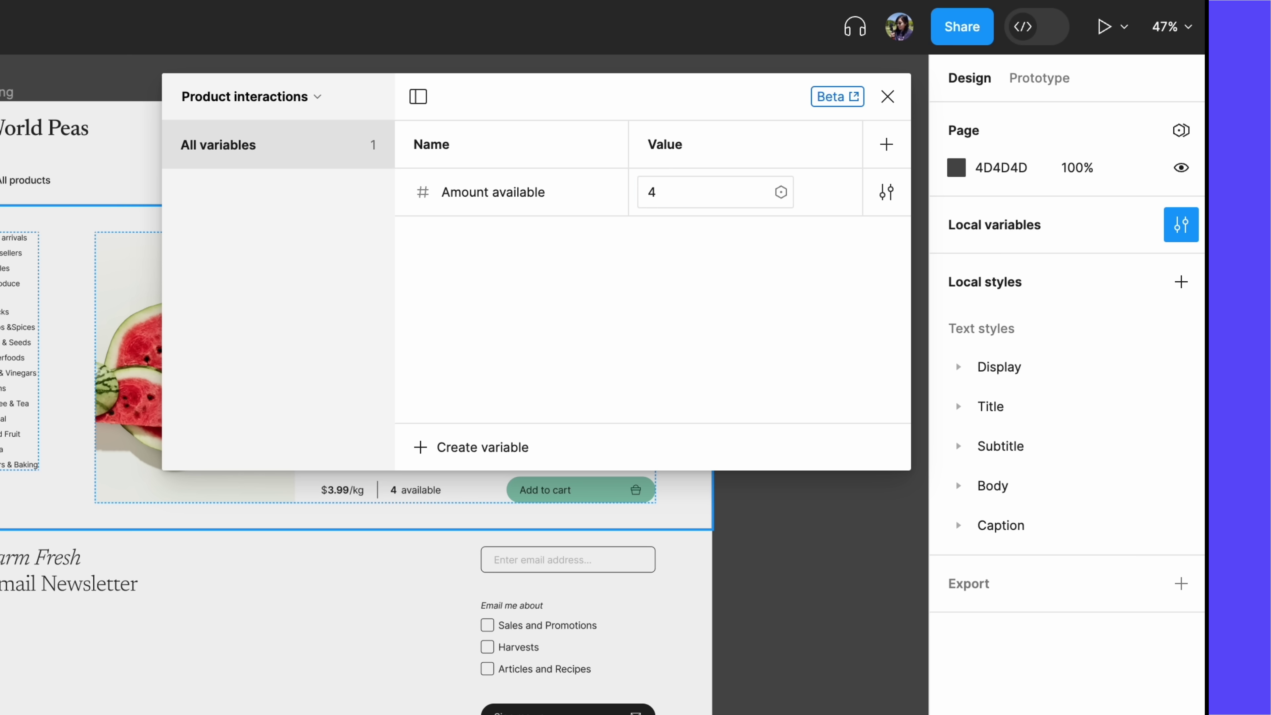
Close the variables window and zoom to the Watermelon product section's container
click(888, 96)
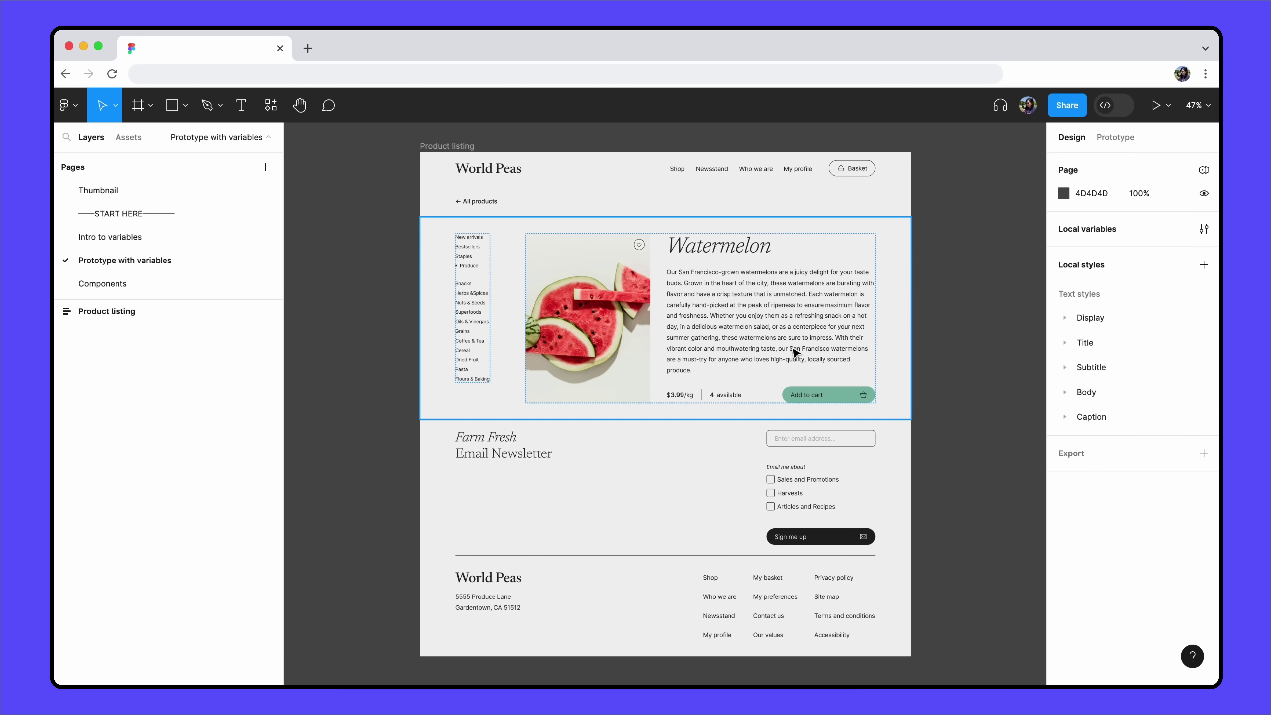
double_click(796, 352)
key(shift+2)
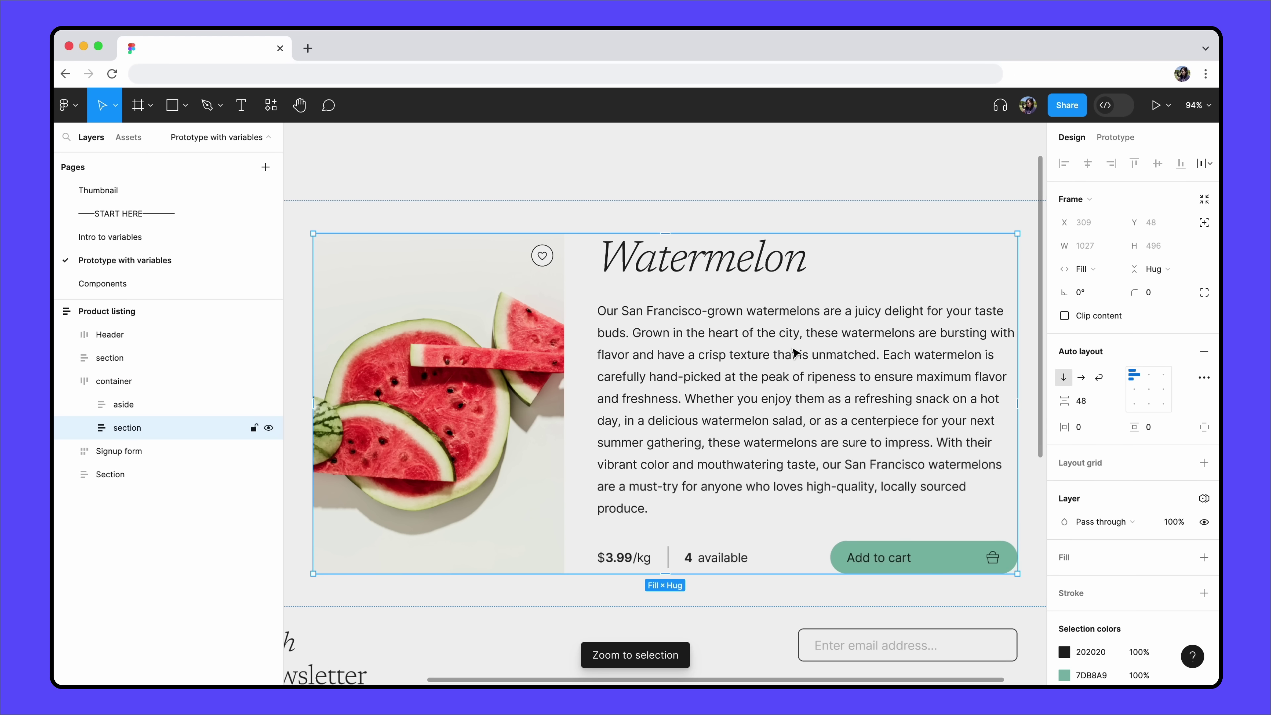
scroll(751, 485, down, 5)
ctrl+scroll(750, 485, up, 5)
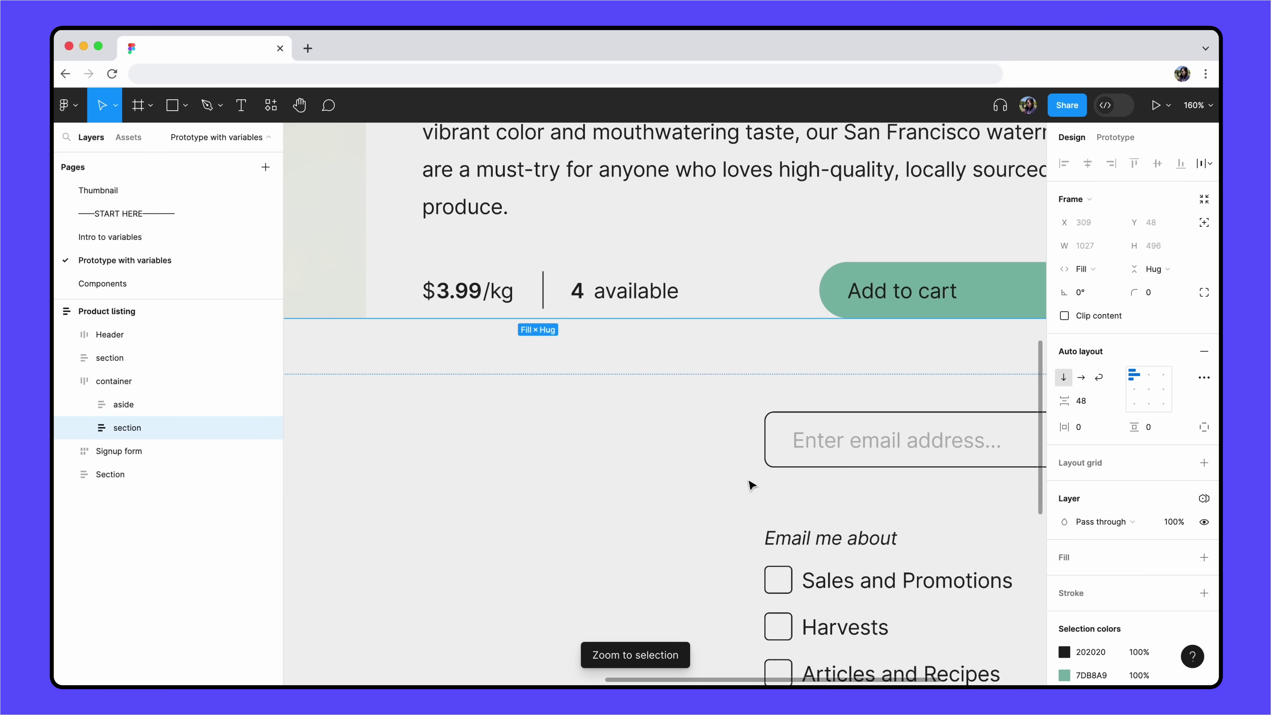
key(Return)
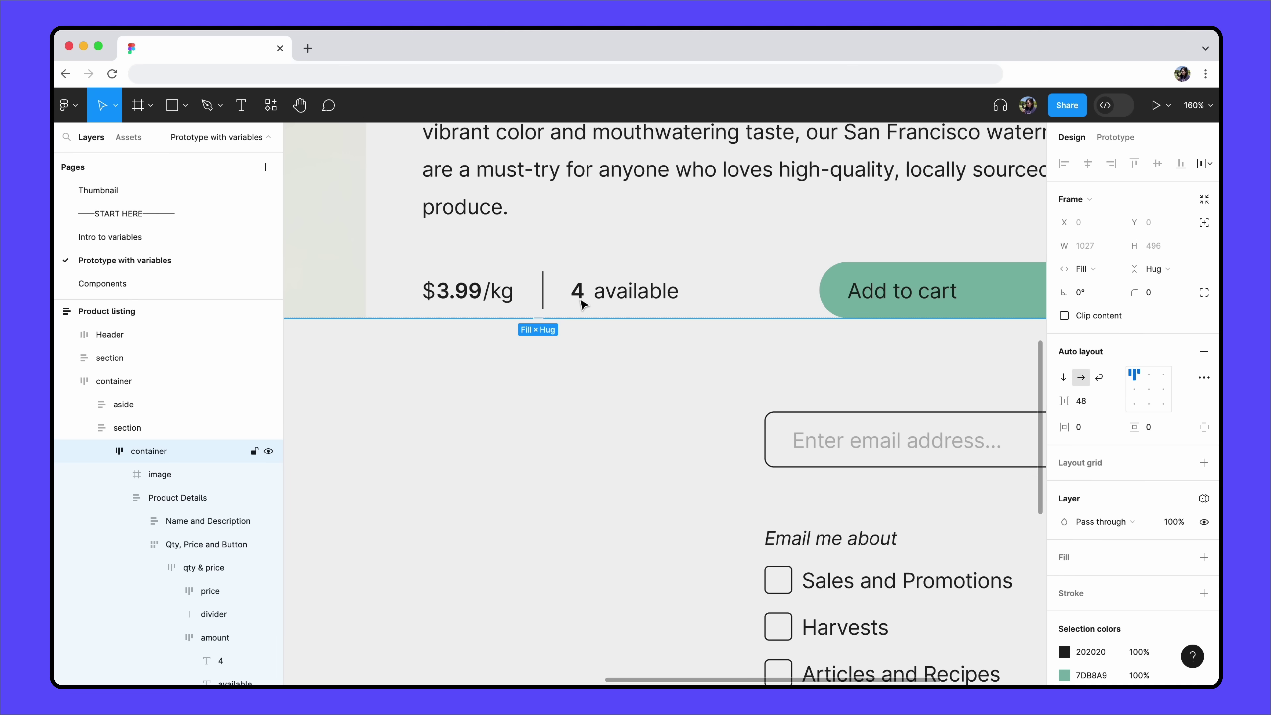
Check the 4 and available text layers, then select their enclosing amount group
click(580, 296)
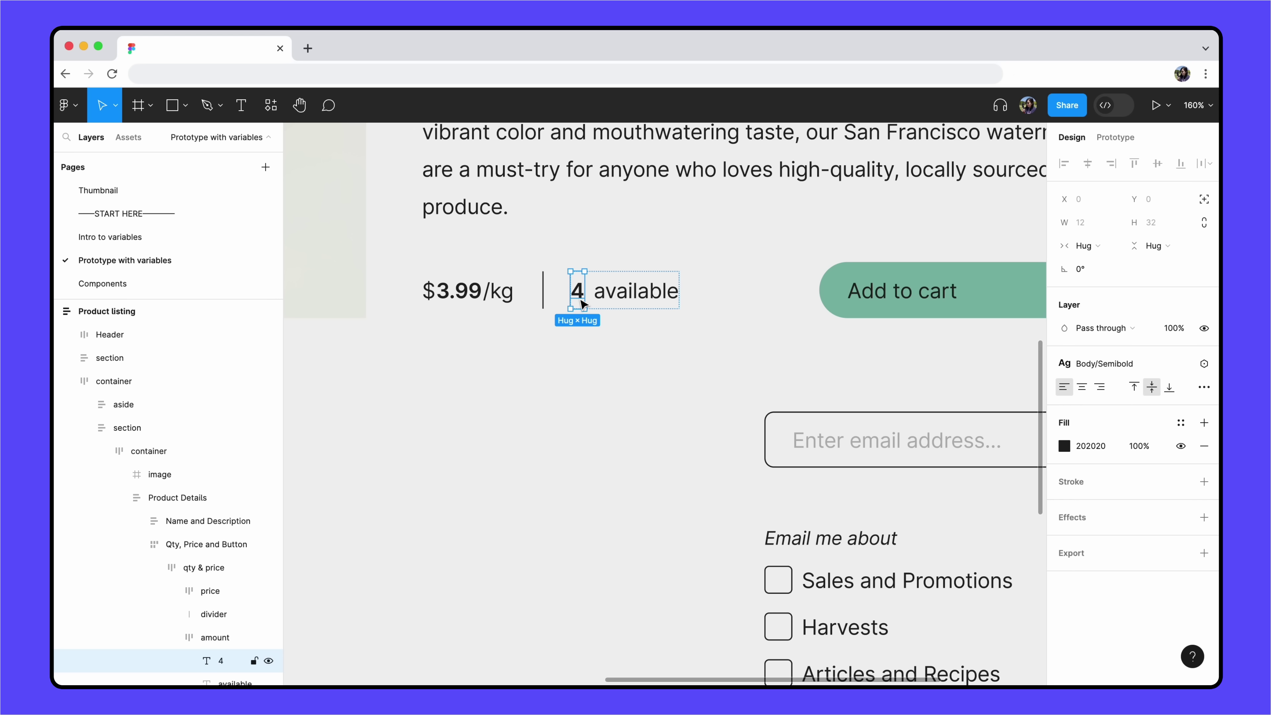
click(616, 302)
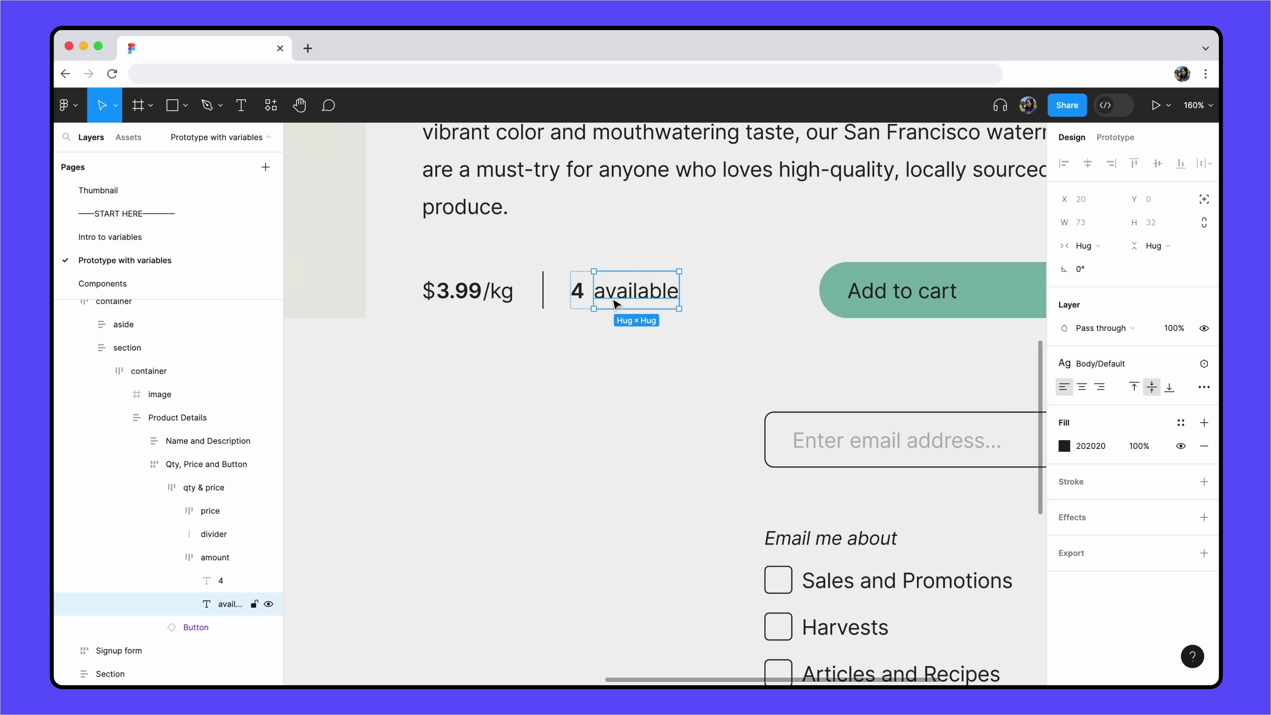
click(581, 303)
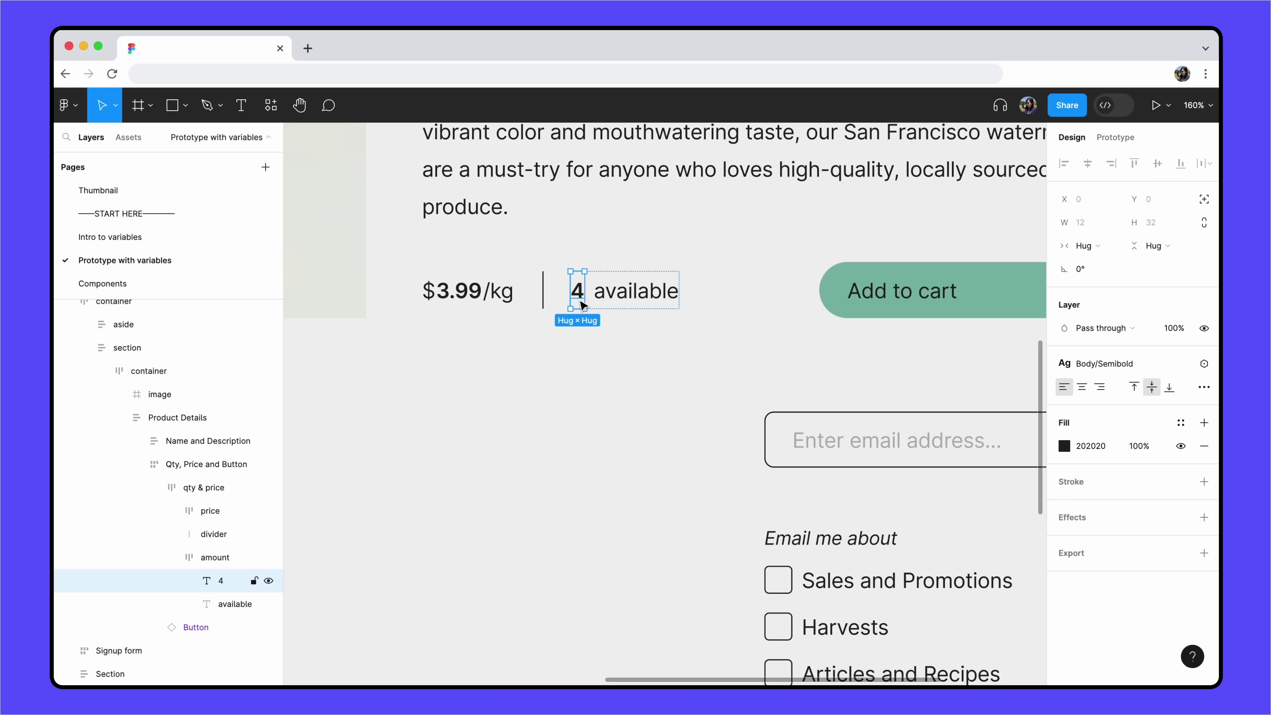
click(222, 560)
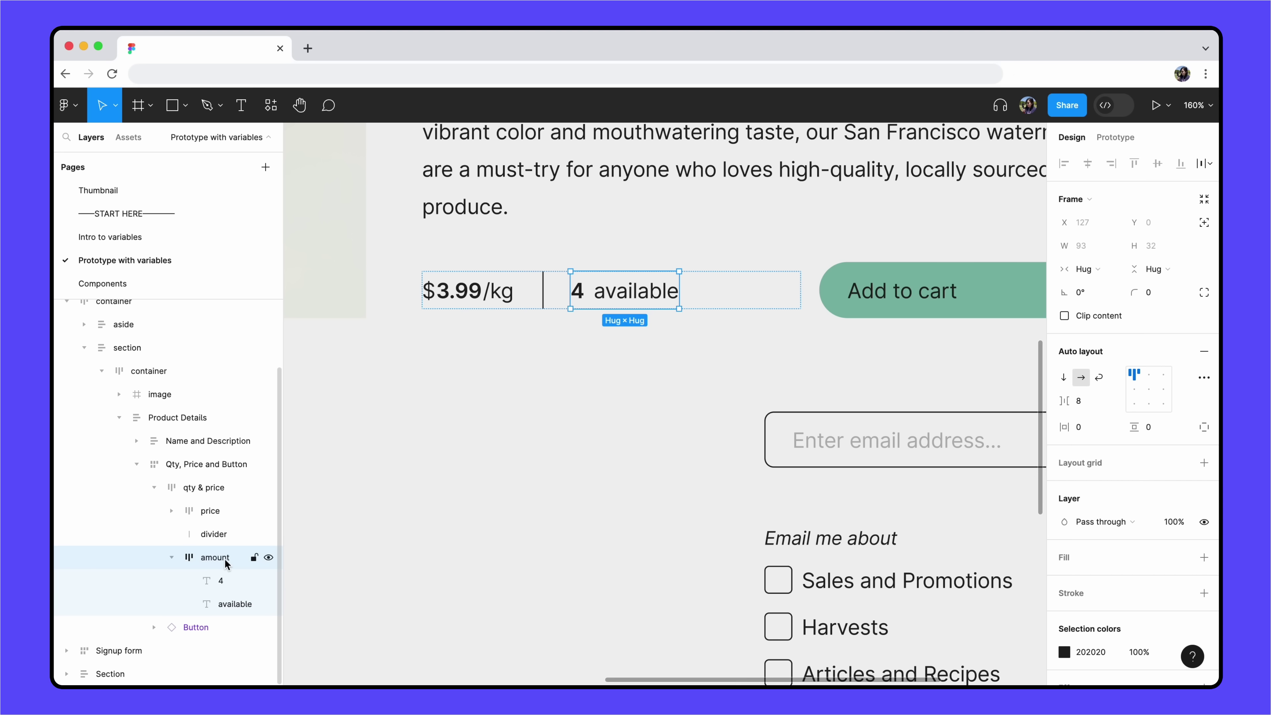
Bind the stock number text layer to the Amount available variable
click(226, 581)
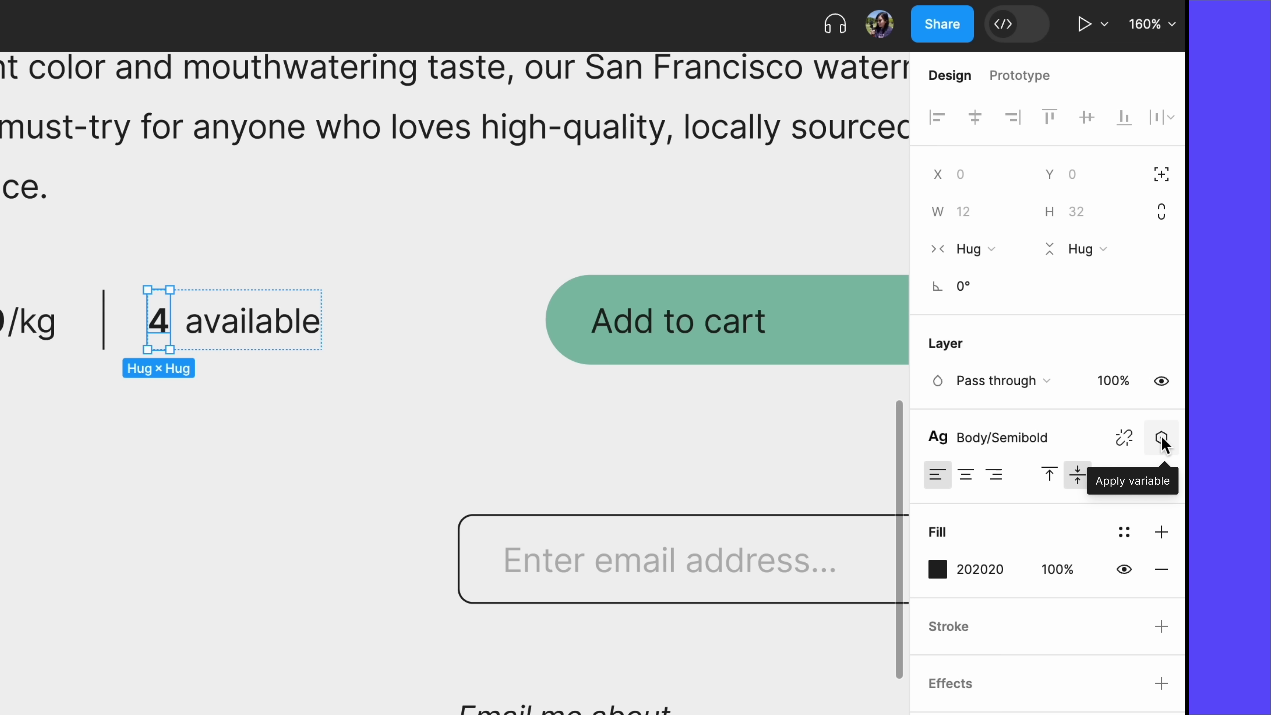
click(1162, 439)
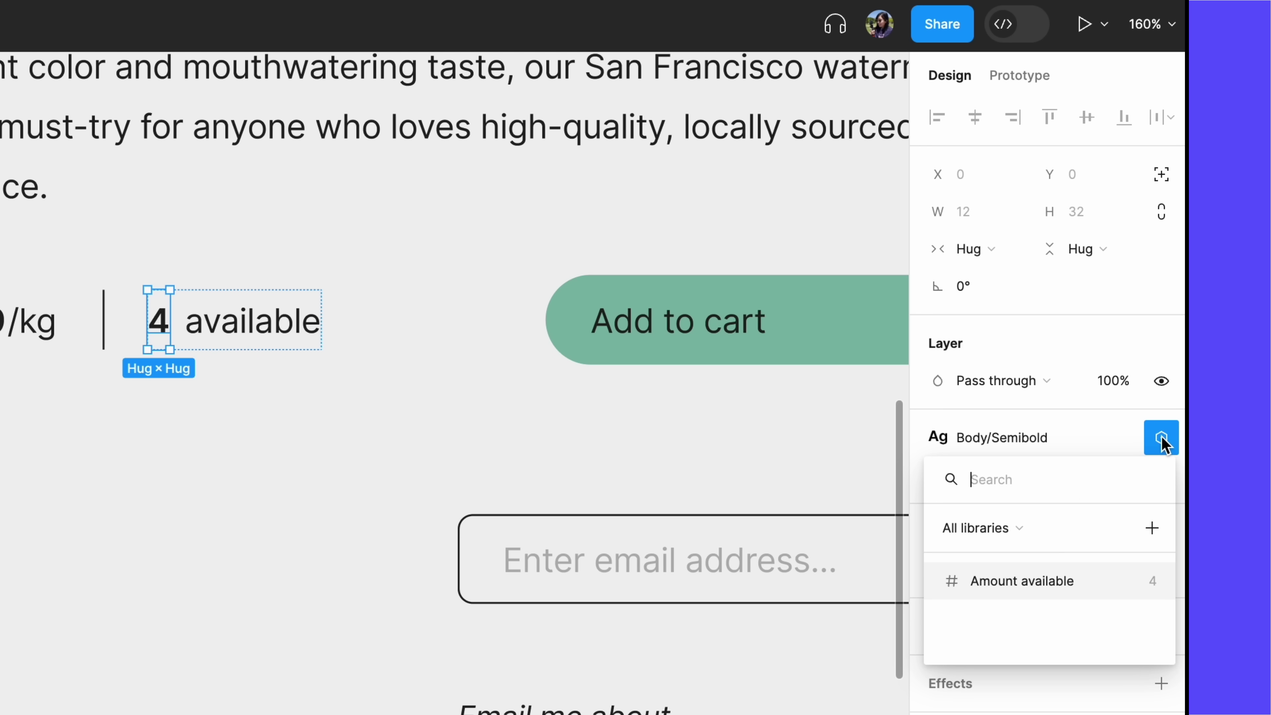
click(1086, 582)
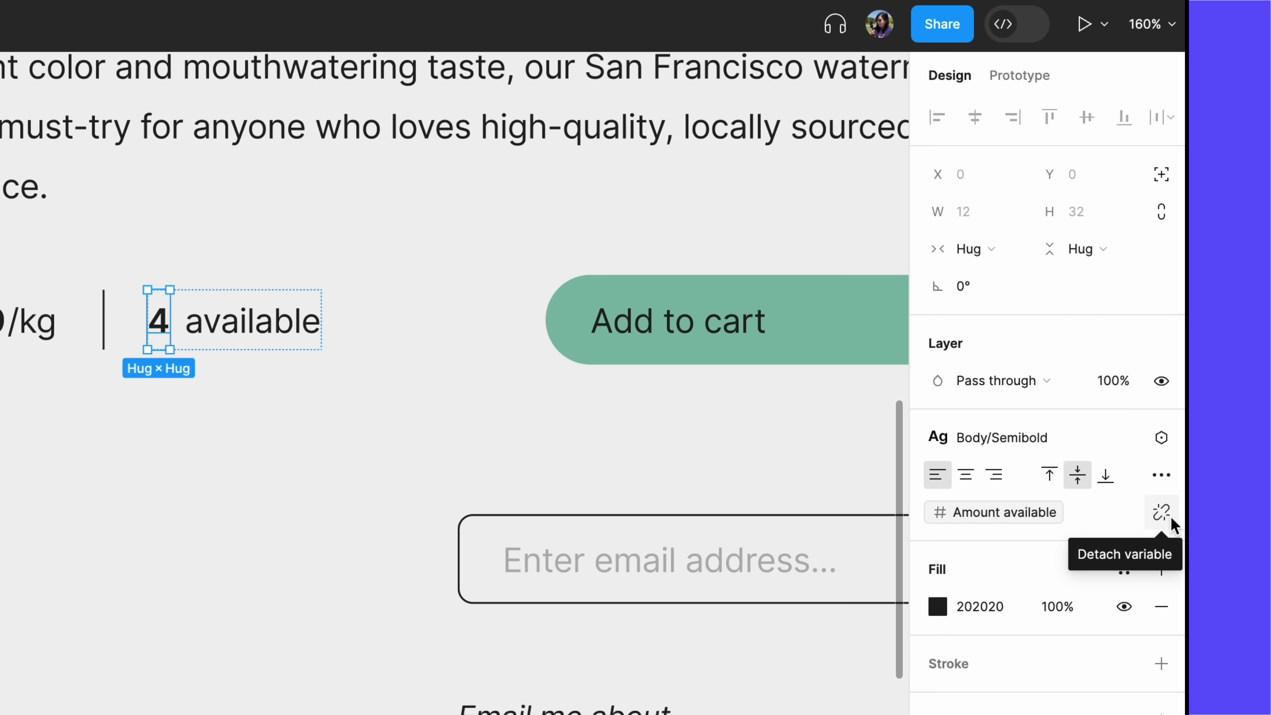
Test by changing the number to 8, then rebind it to Amount available, showing 4
key(Return)
text(8)
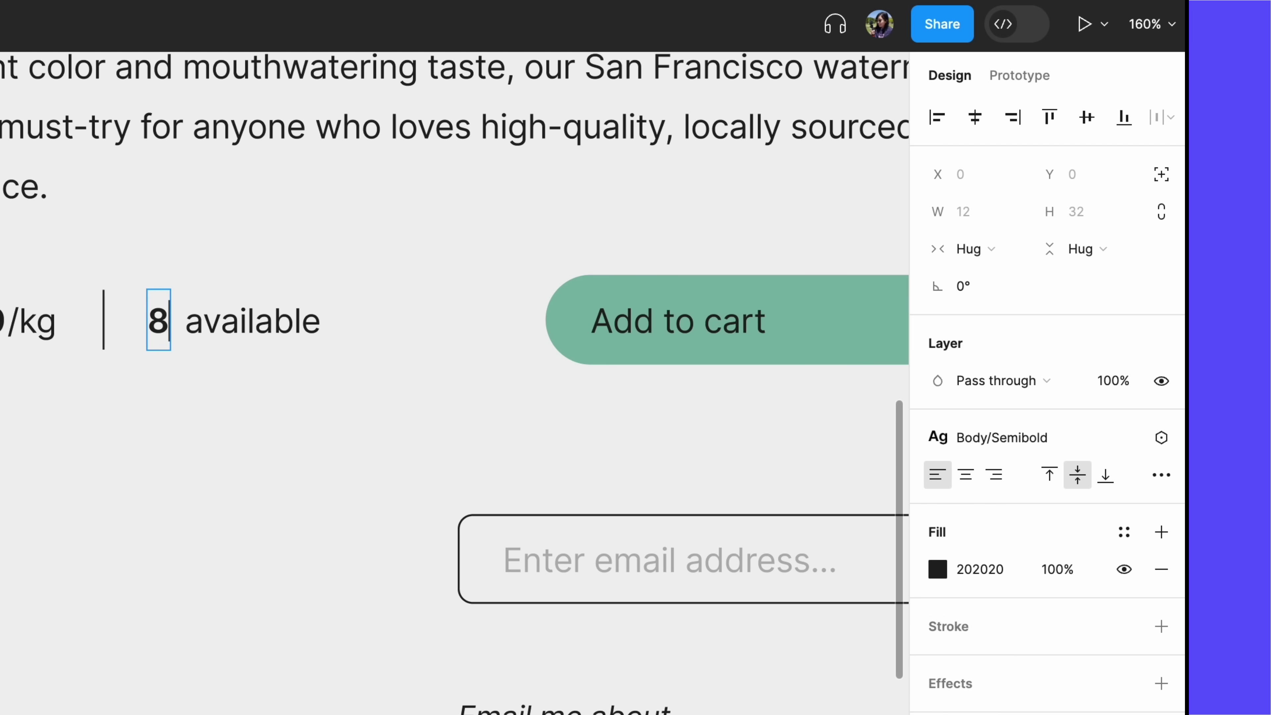
key(Escape)
click(1162, 437)
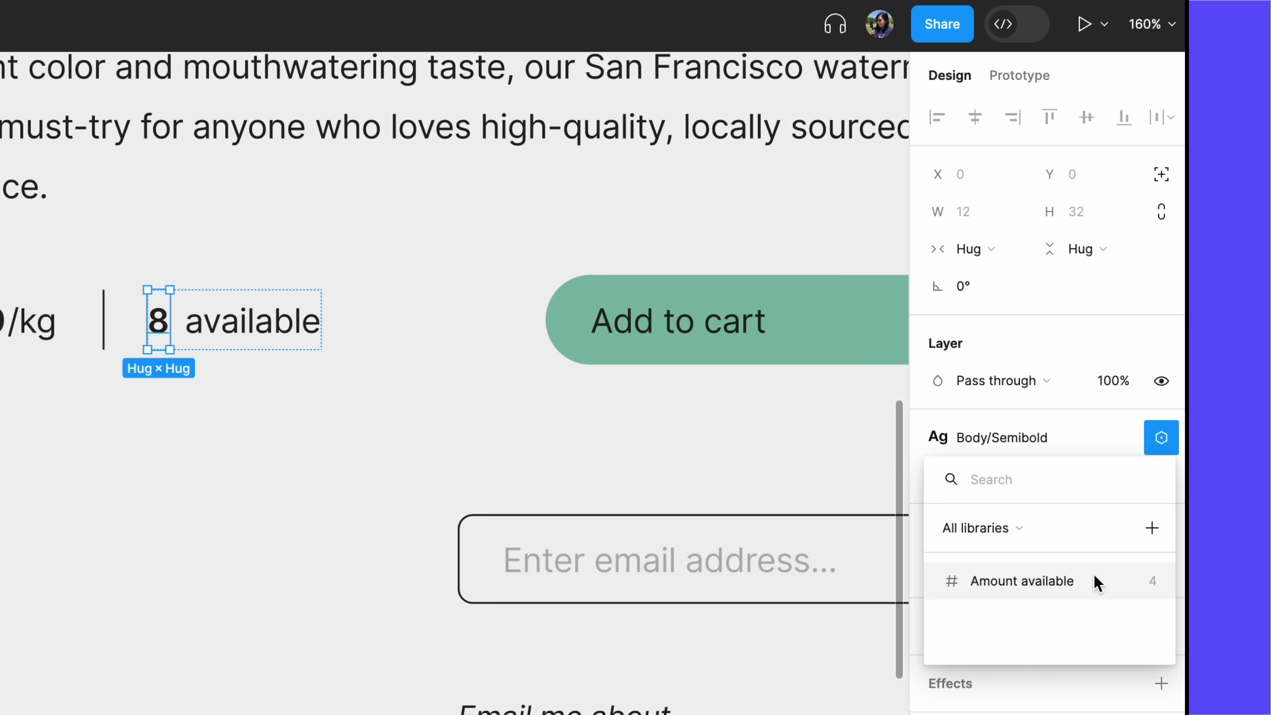
click(1094, 582)
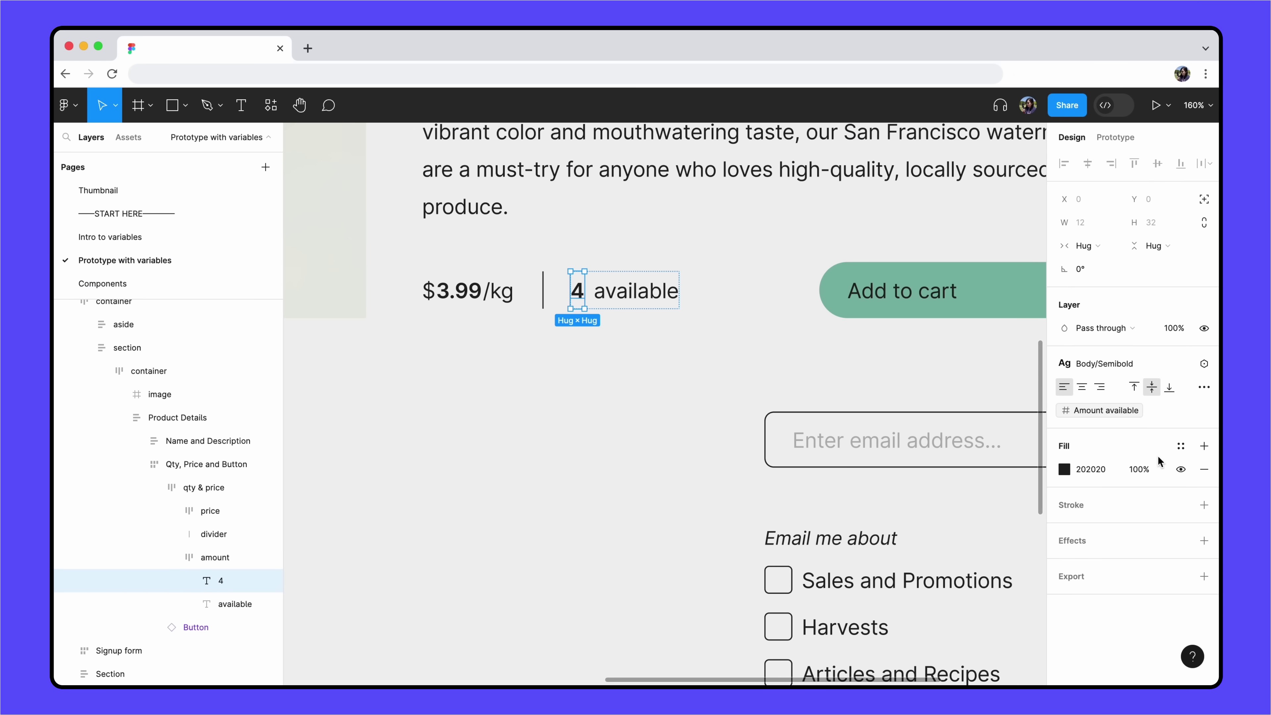
click(1119, 138)
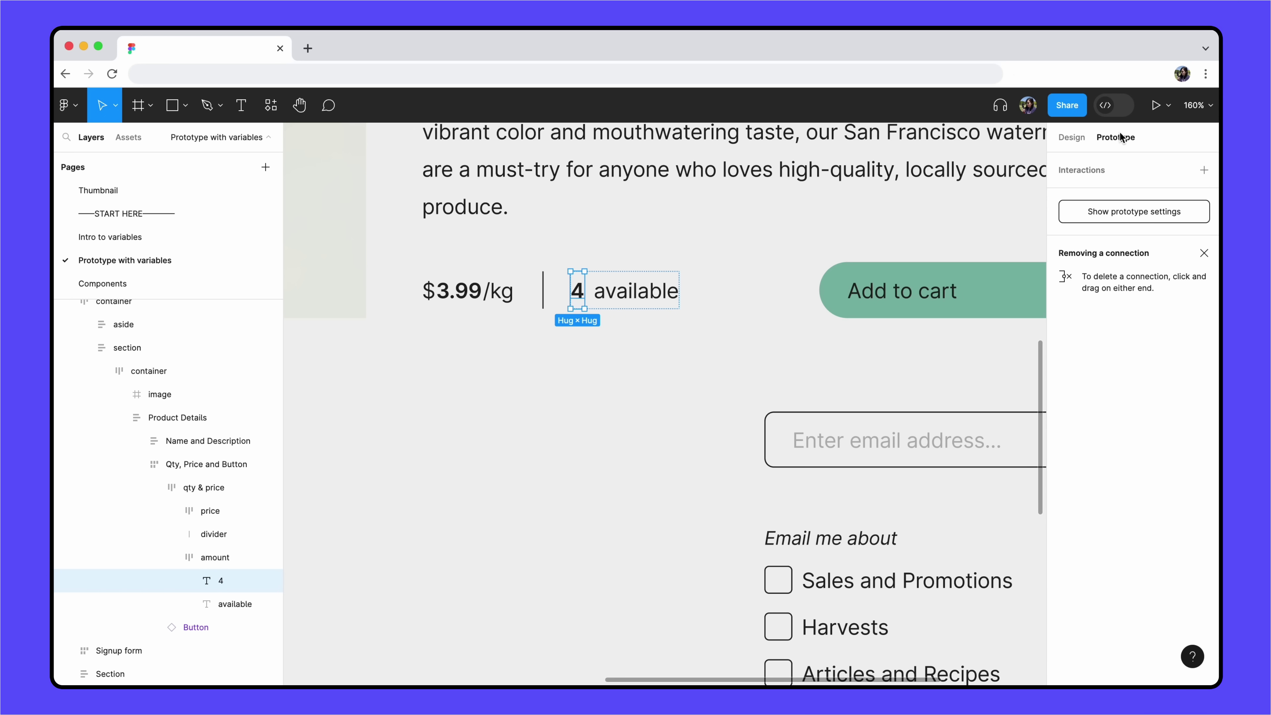
On the Components page, select the Button component's hover, Available variant
click(132, 284)
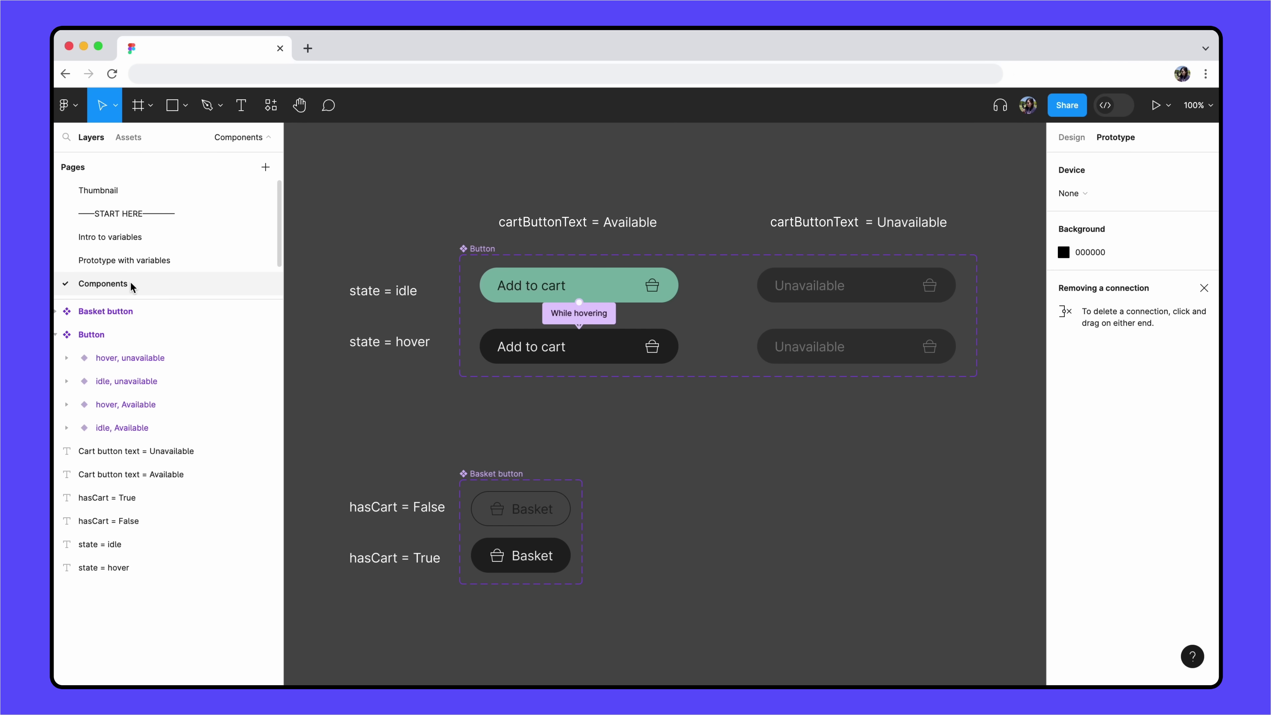
click(471, 248)
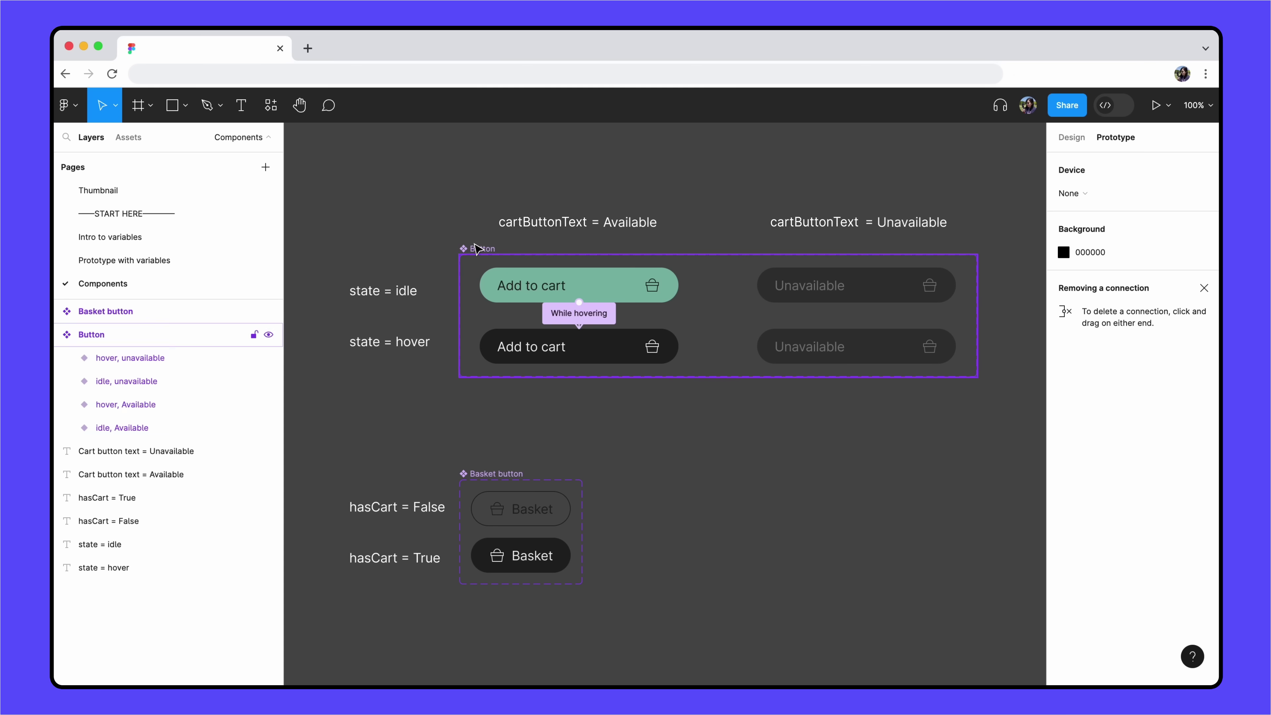
click(493, 284)
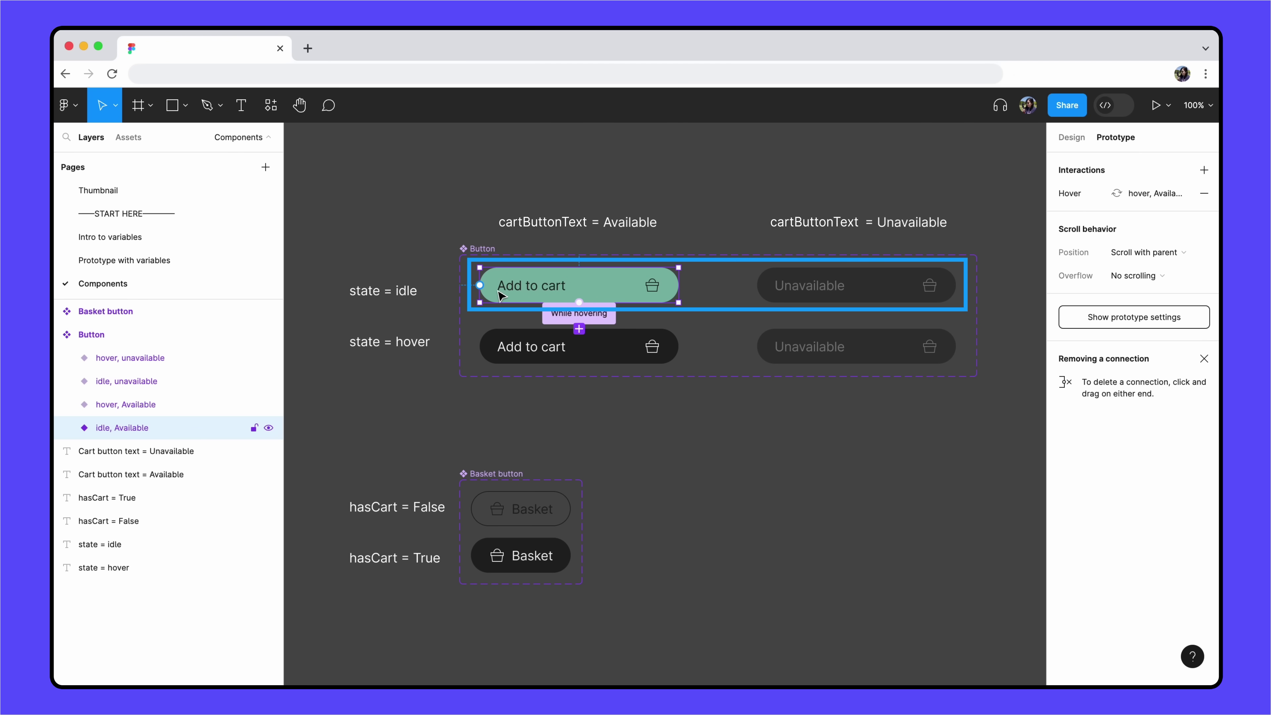
click(497, 329)
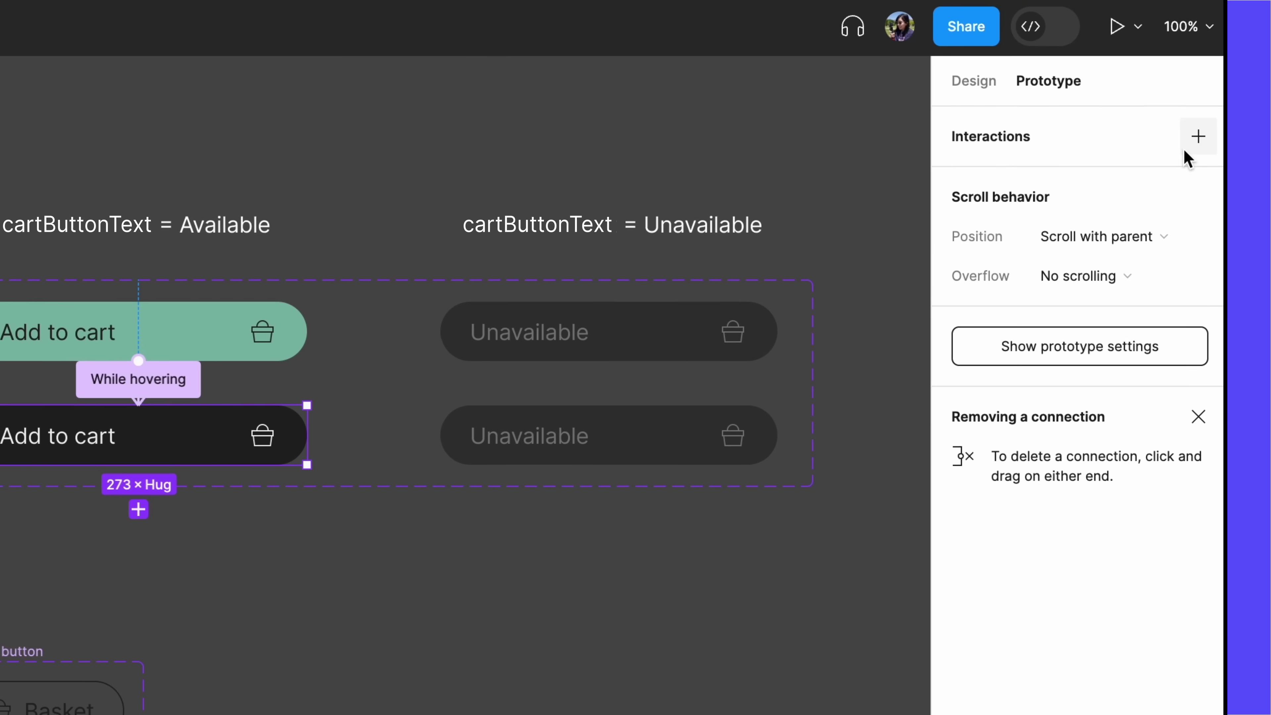
Add an On click Set variable action on the hover variant setting Amount available to 3
click(1198, 138)
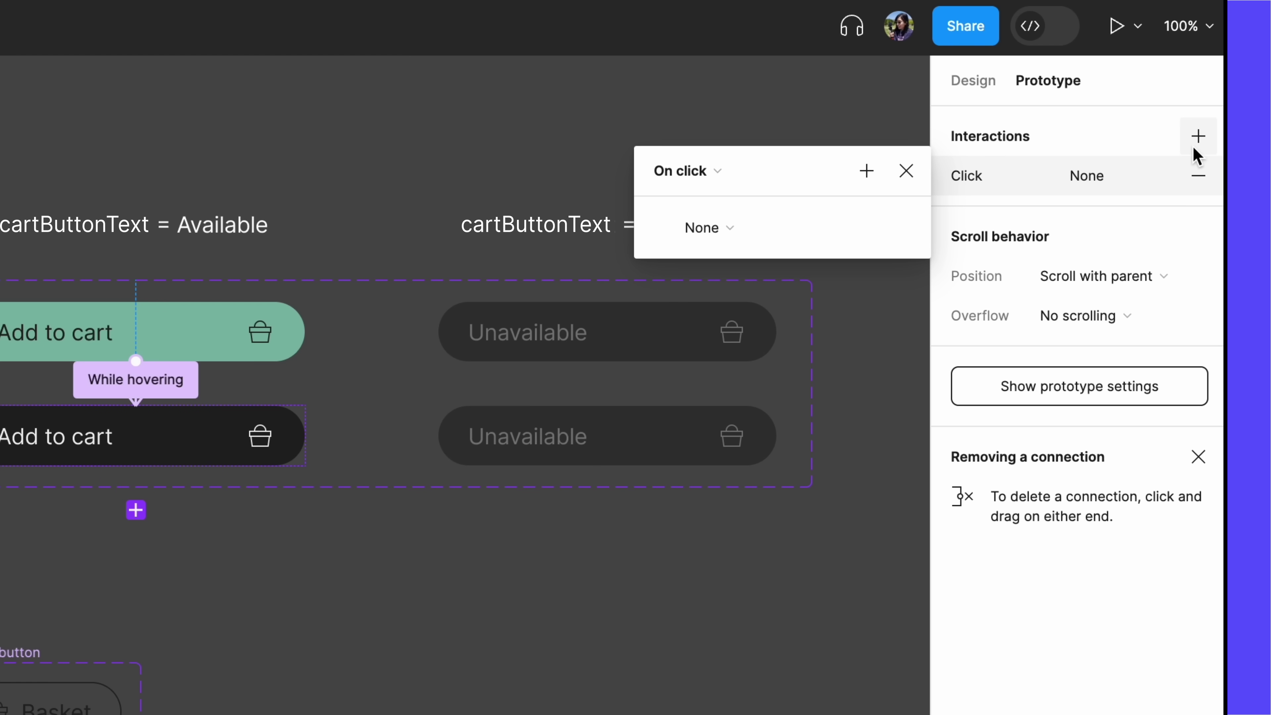
click(725, 171)
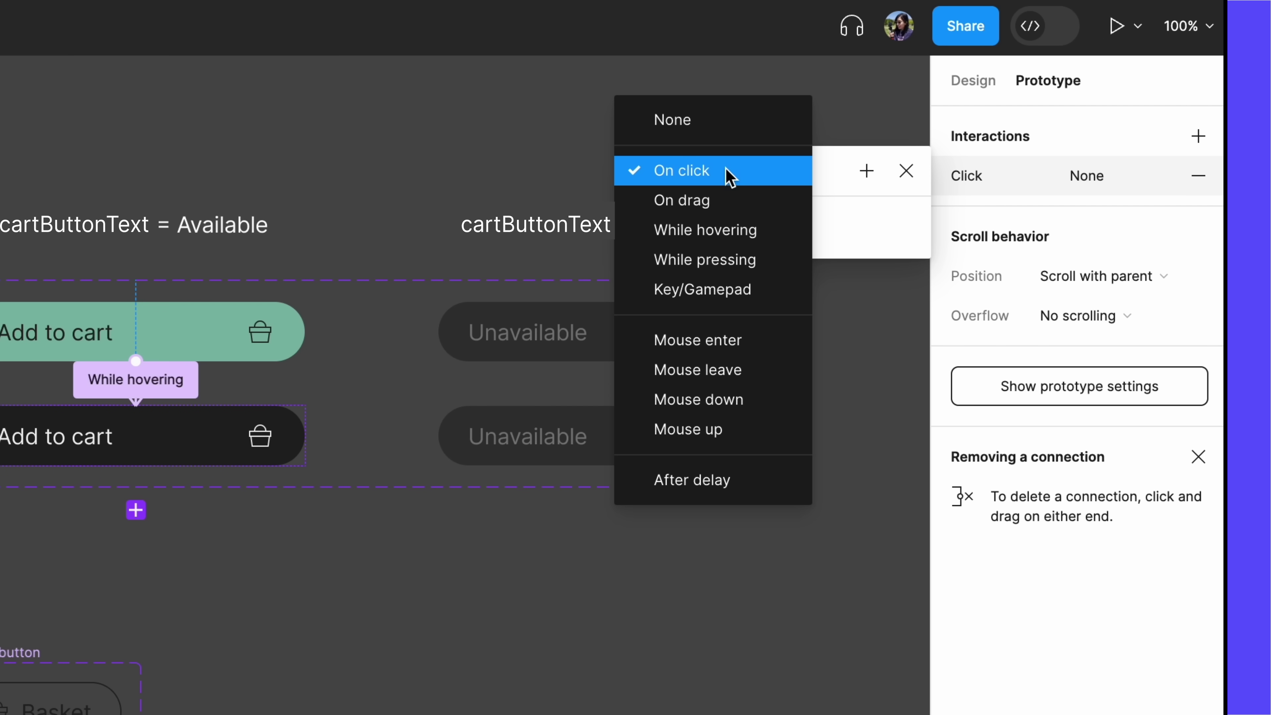
click(728, 176)
click(789, 235)
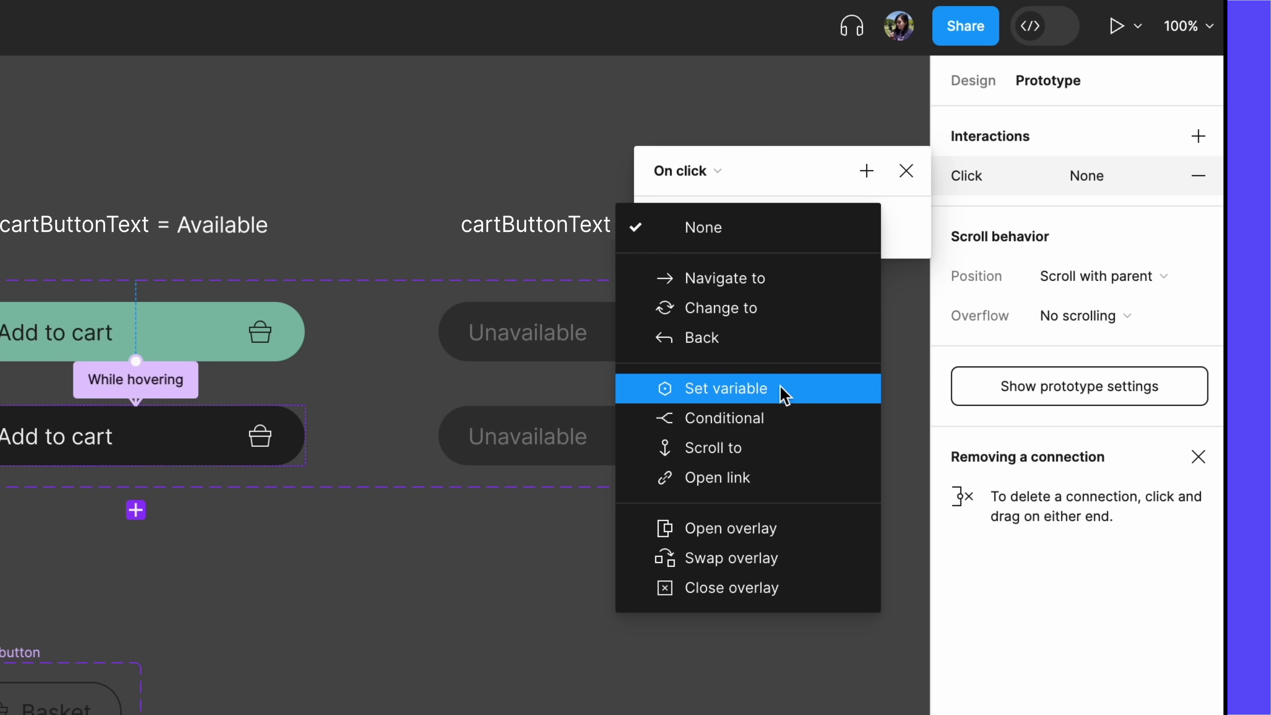
click(783, 396)
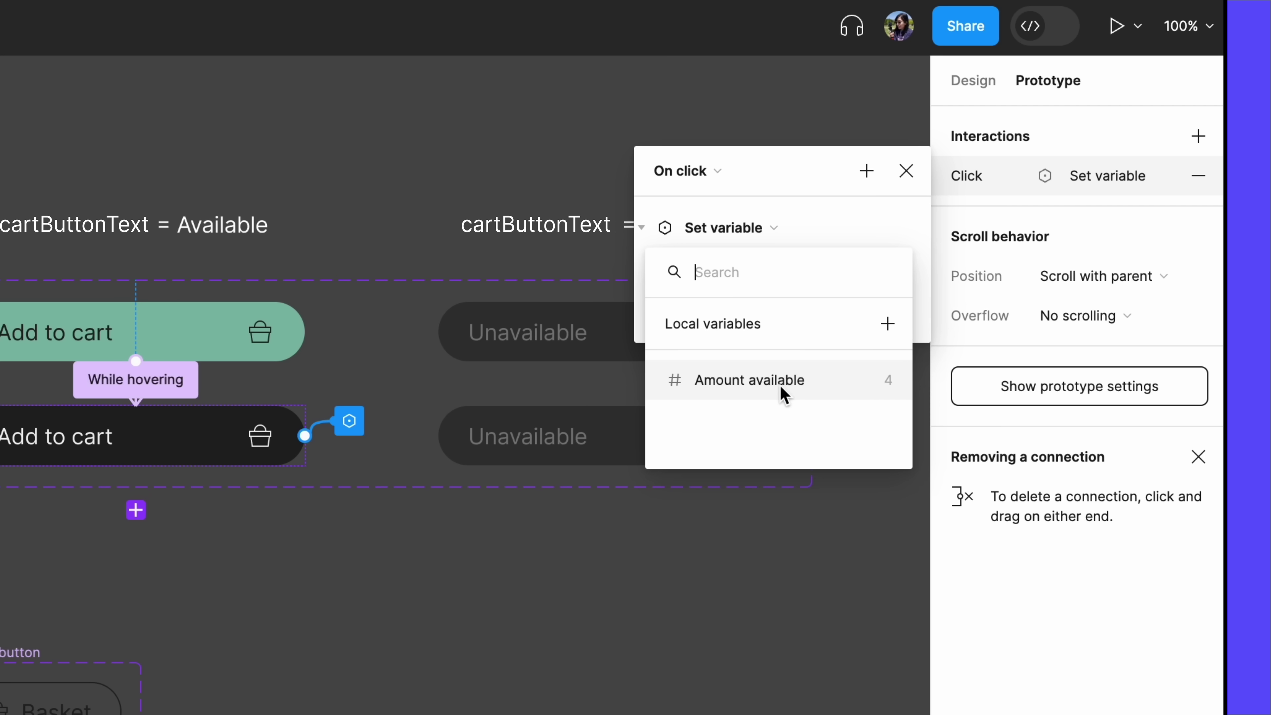
click(828, 390)
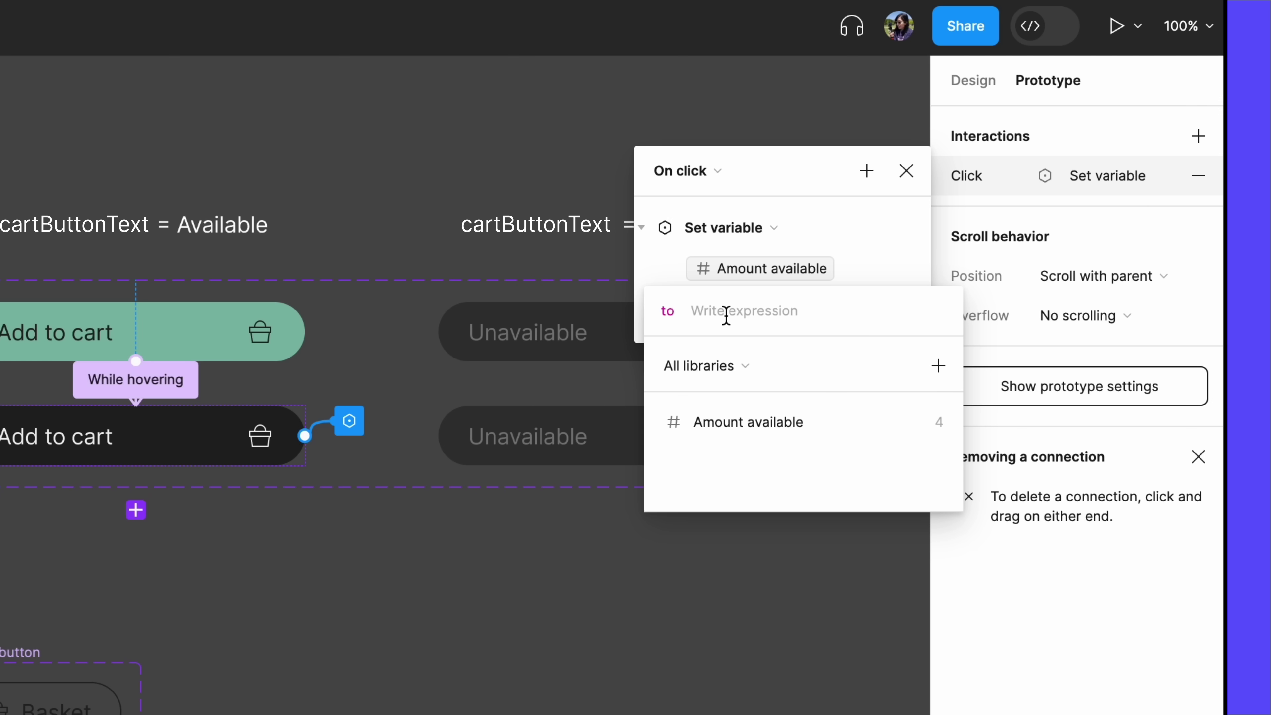
text(3)
key(Return)
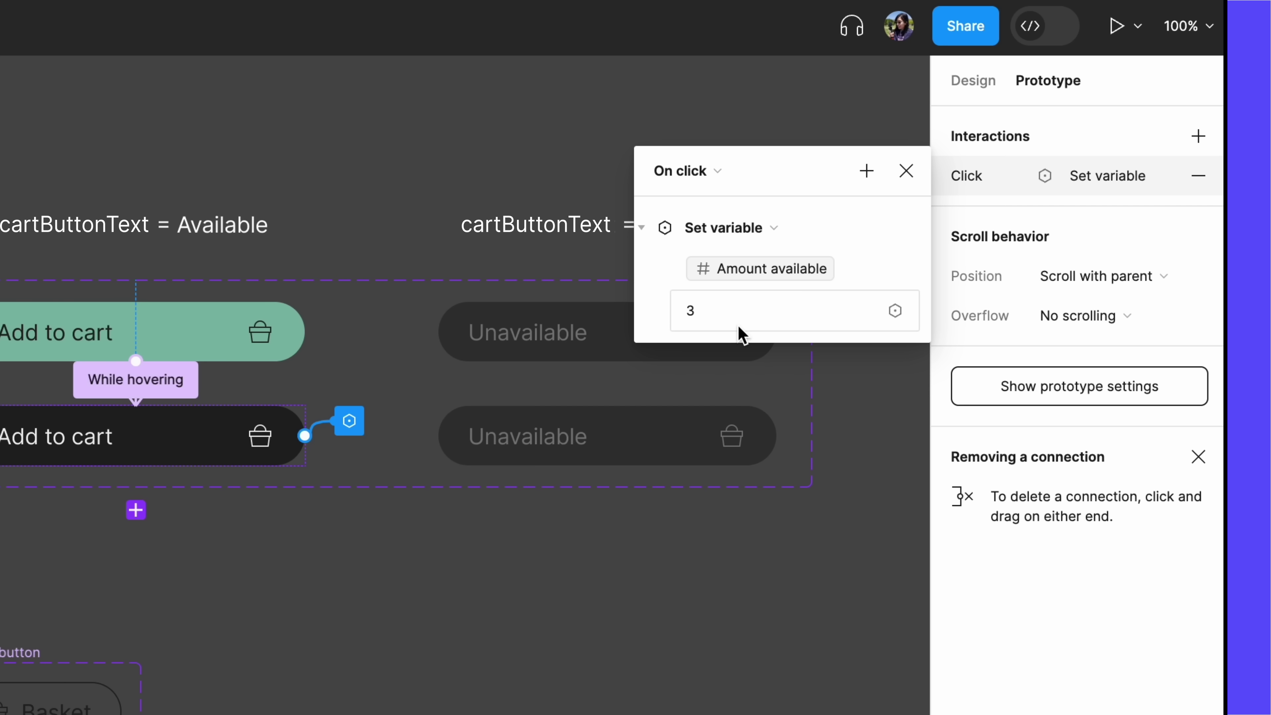
Replace the fixed value 3 with the expression Amount available - 1
click(709, 311)
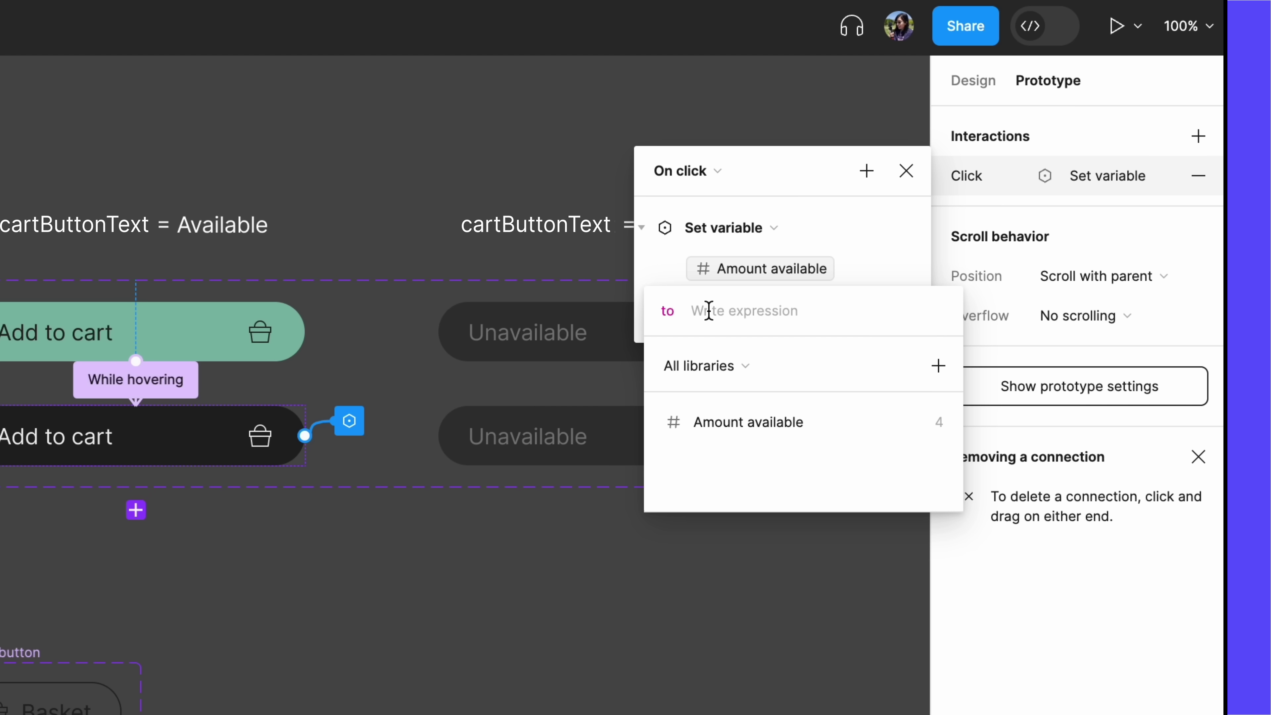
text(amount ava)
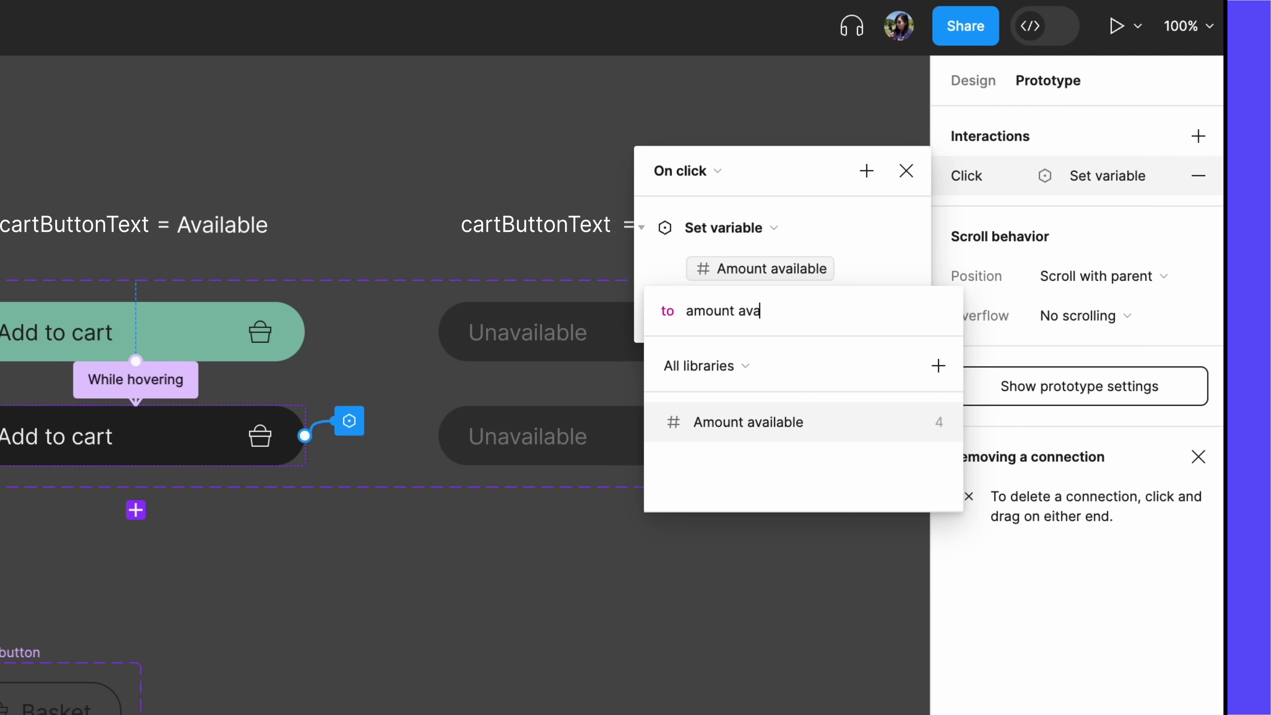
text(ilable)
key(Return)
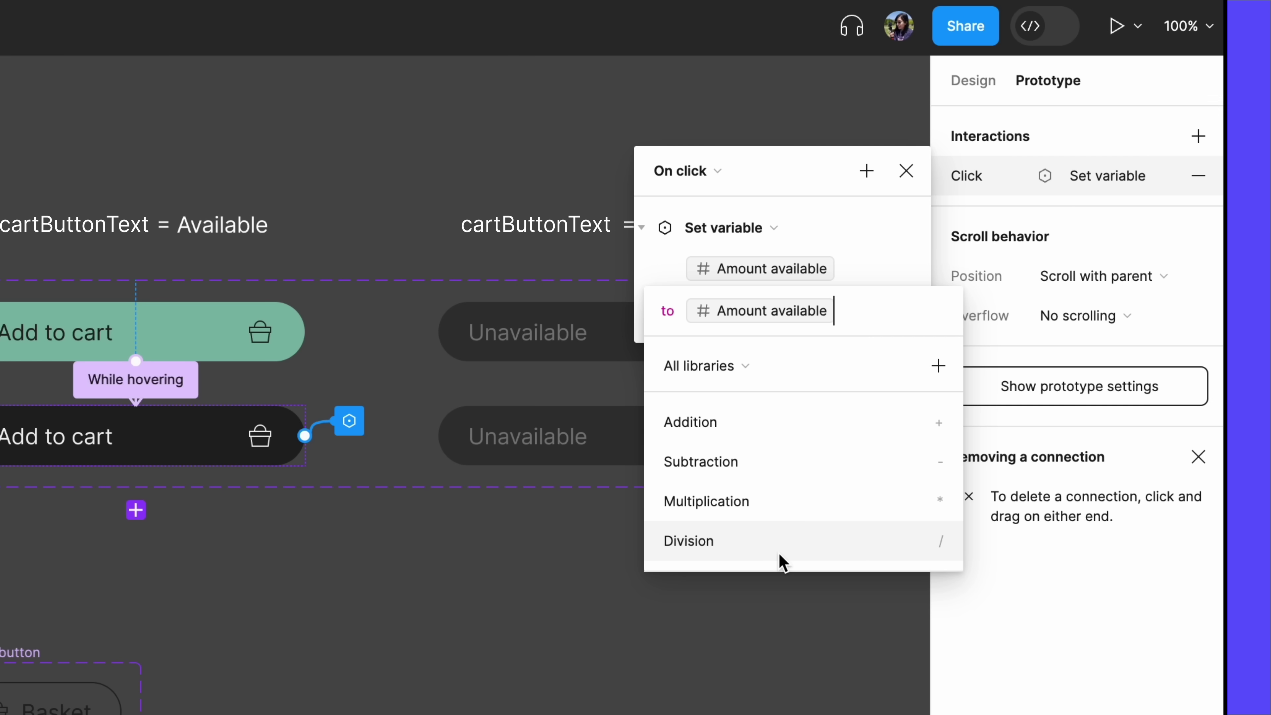
click(780, 468)
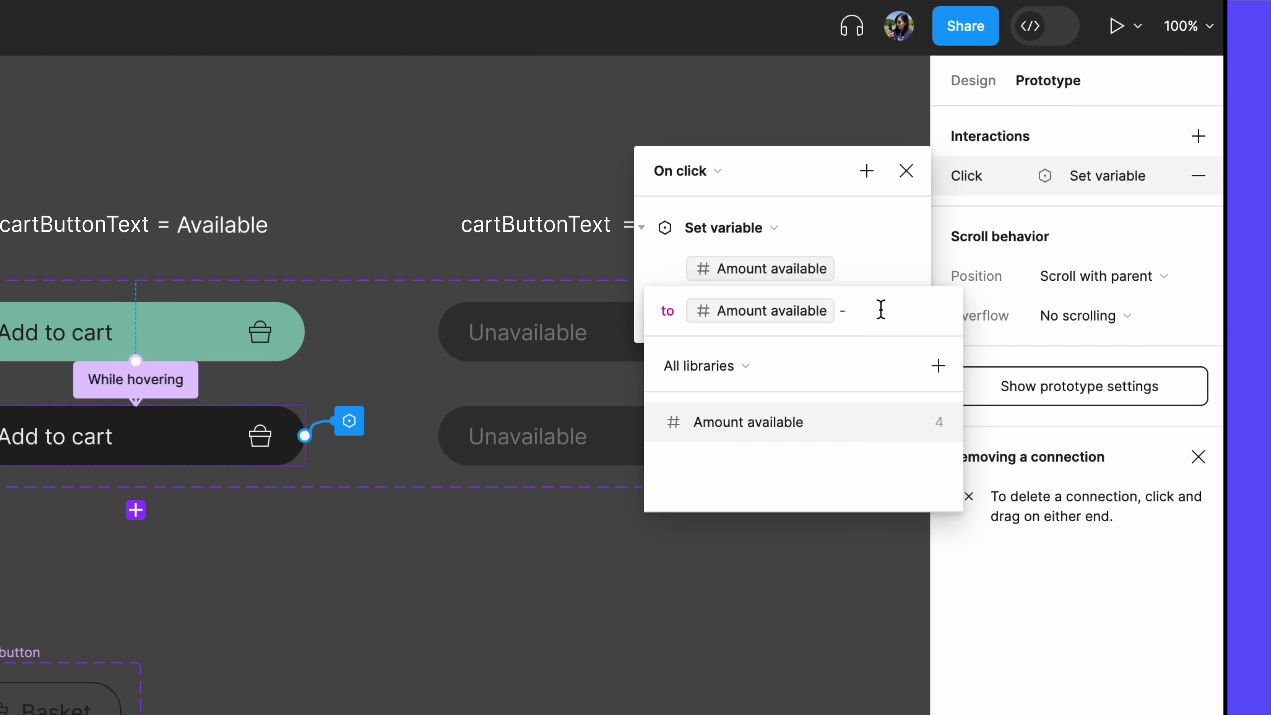
text(1)
key(Return)
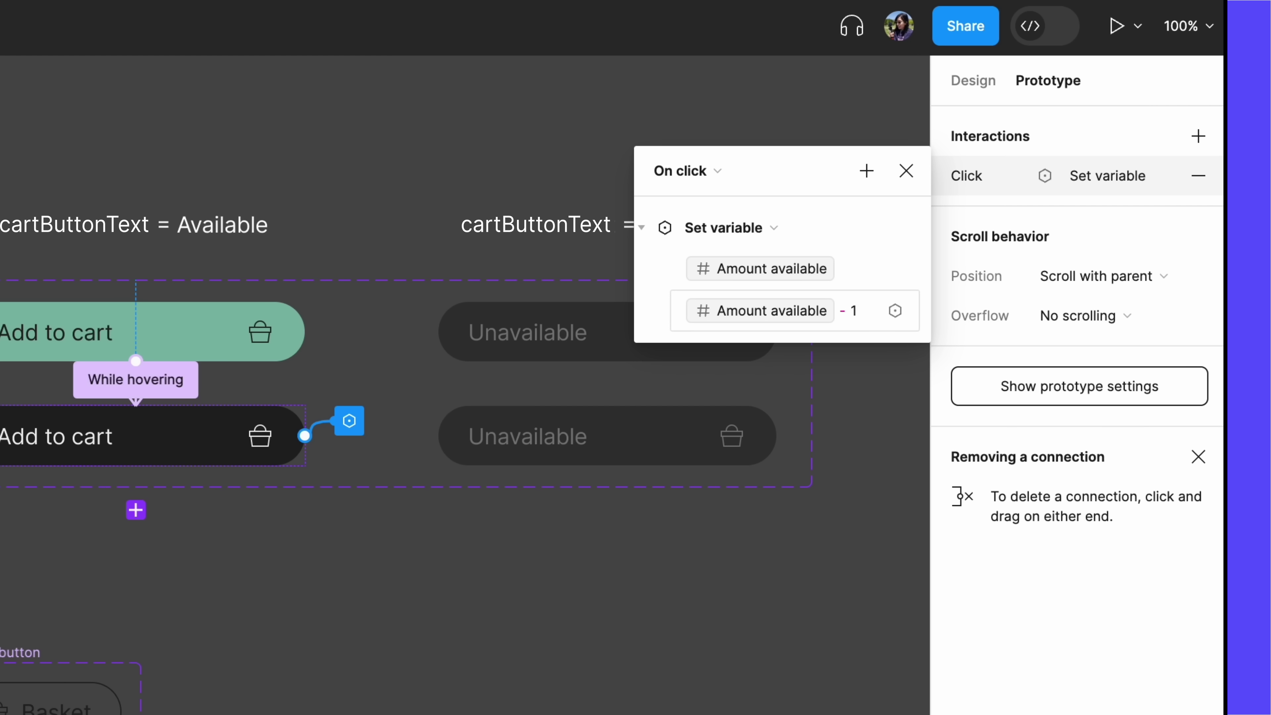
Close the click interaction editor and preview the Product listing frame on Prototype with variables
click(906, 171)
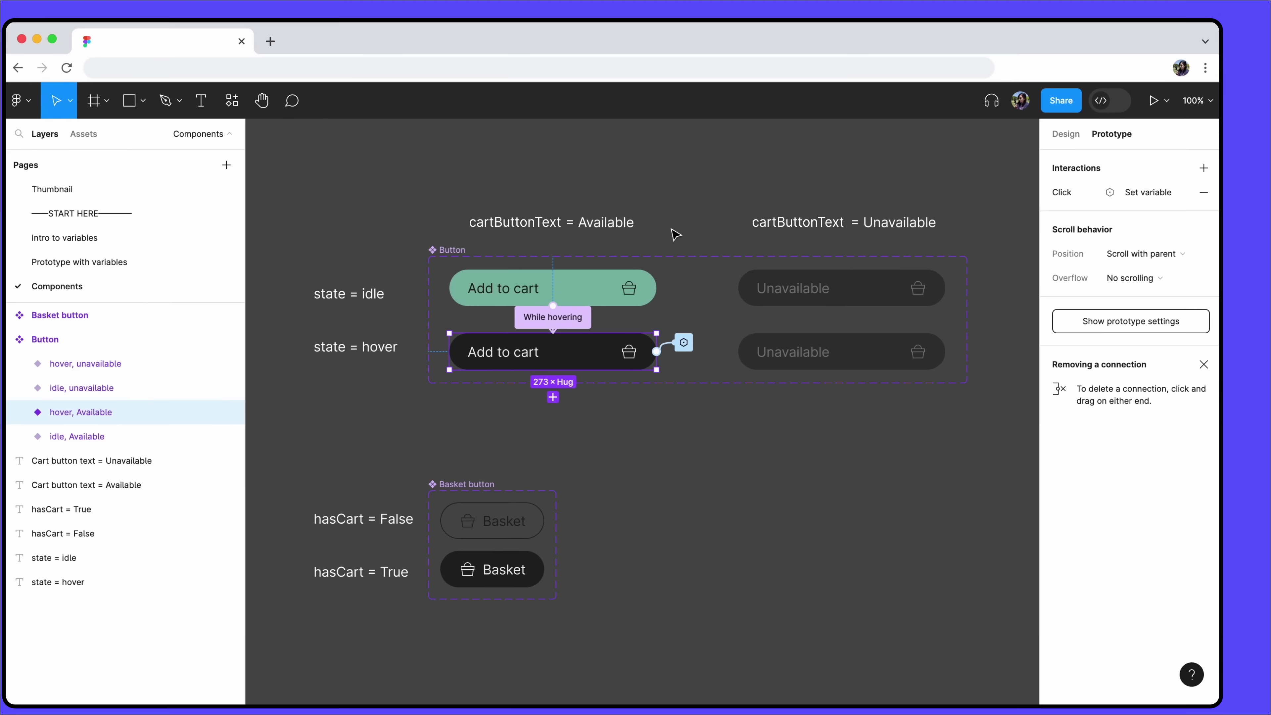
click(131, 265)
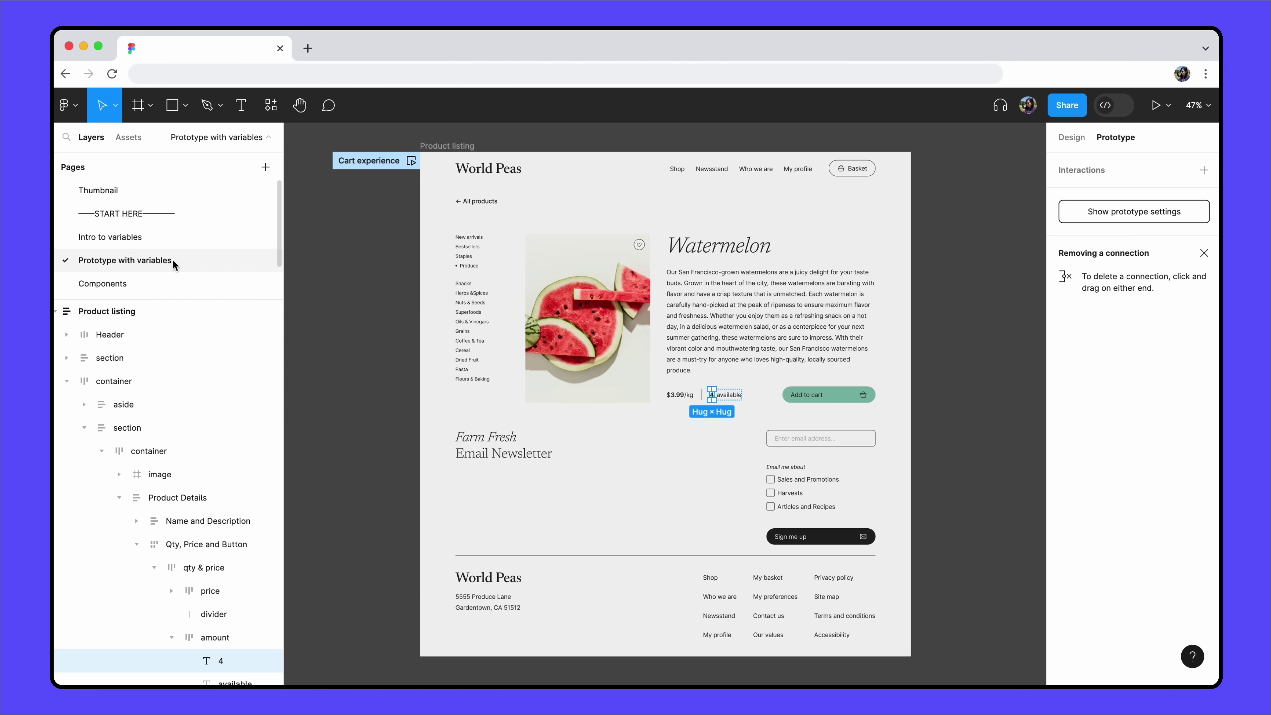
click(442, 146)
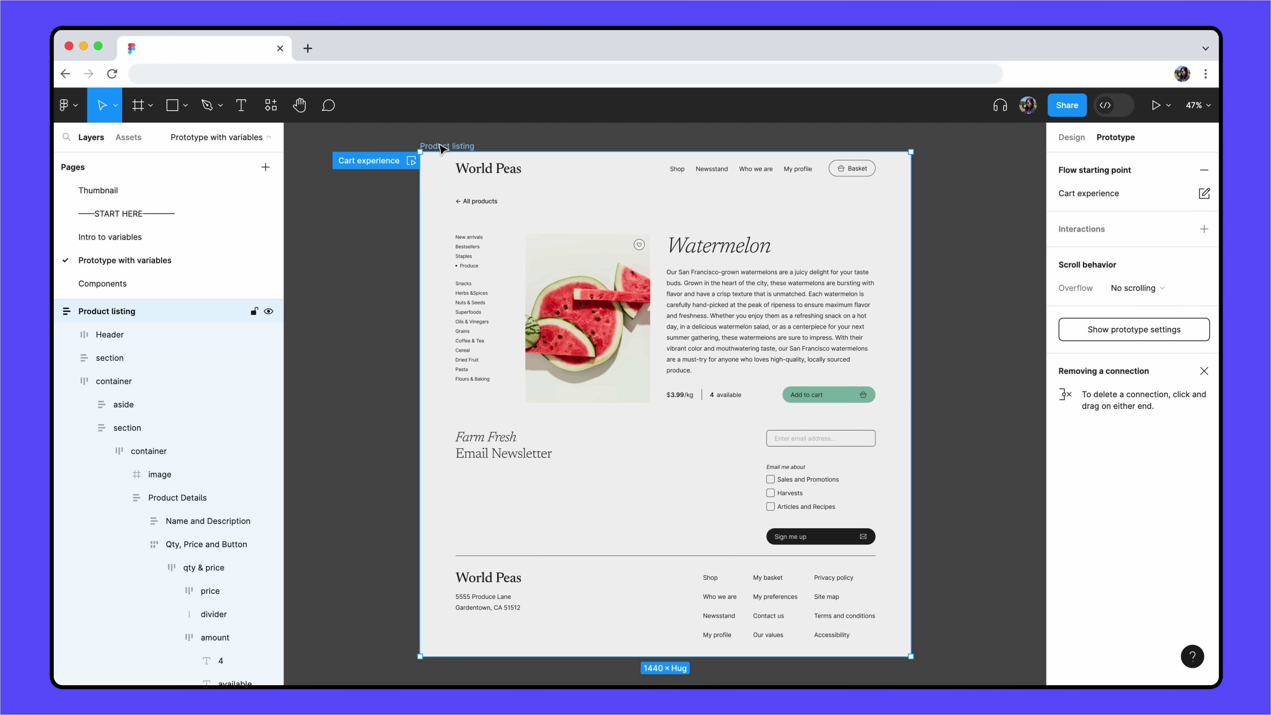
key(shift+space)
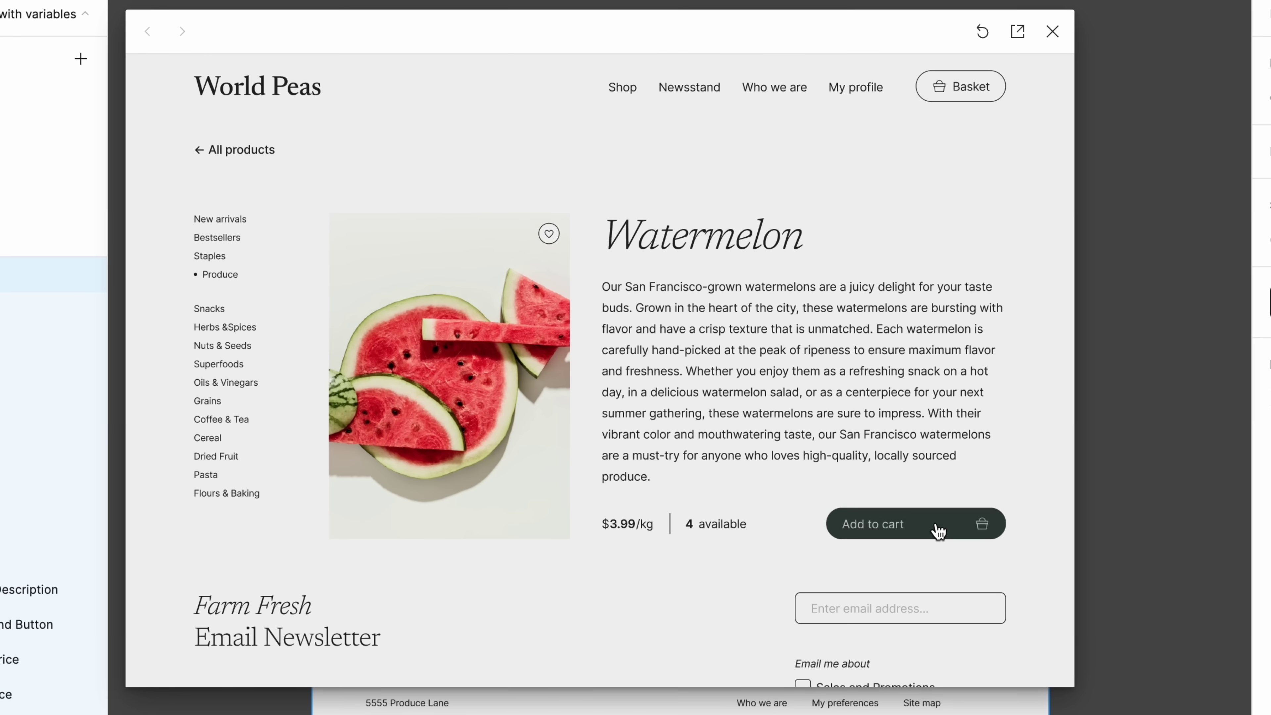
Add watermelons to the cart repeatedly until the available count drops past 0 to -2
click(938, 529)
click(922, 529)
click(923, 529)
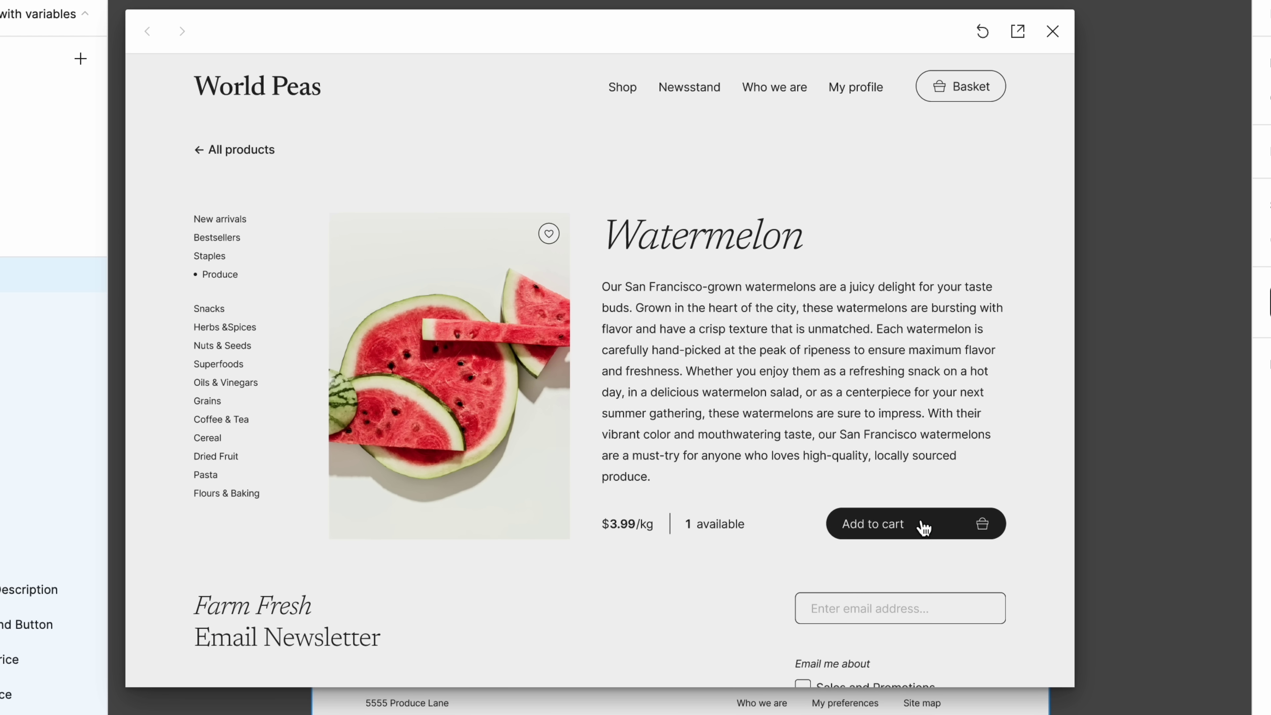
click(923, 527)
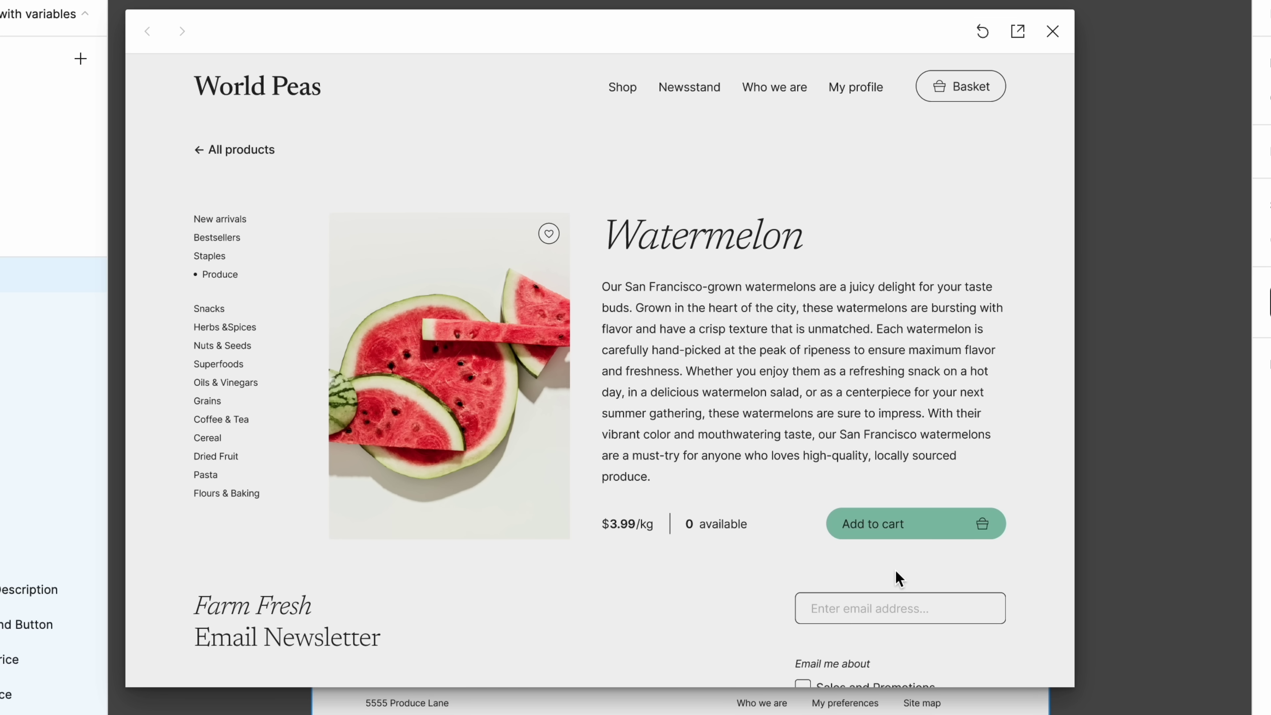
click(916, 531)
click(916, 534)
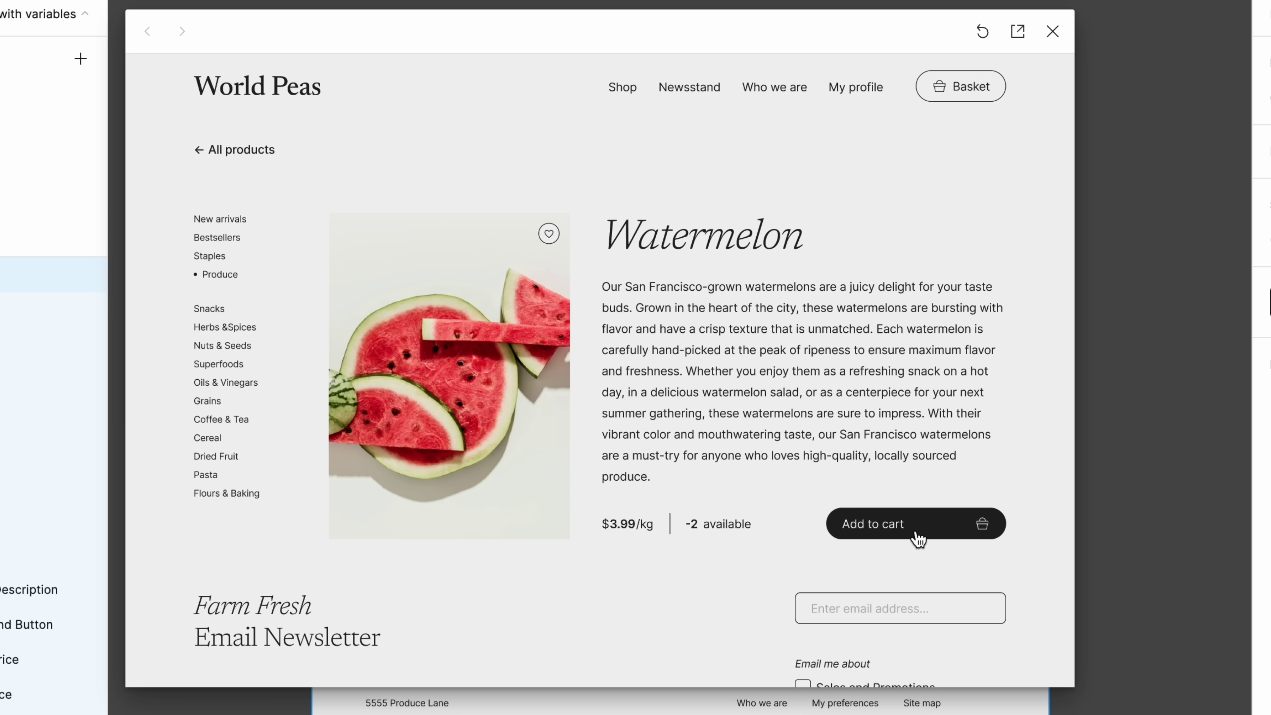
click(915, 532)
click(920, 529)
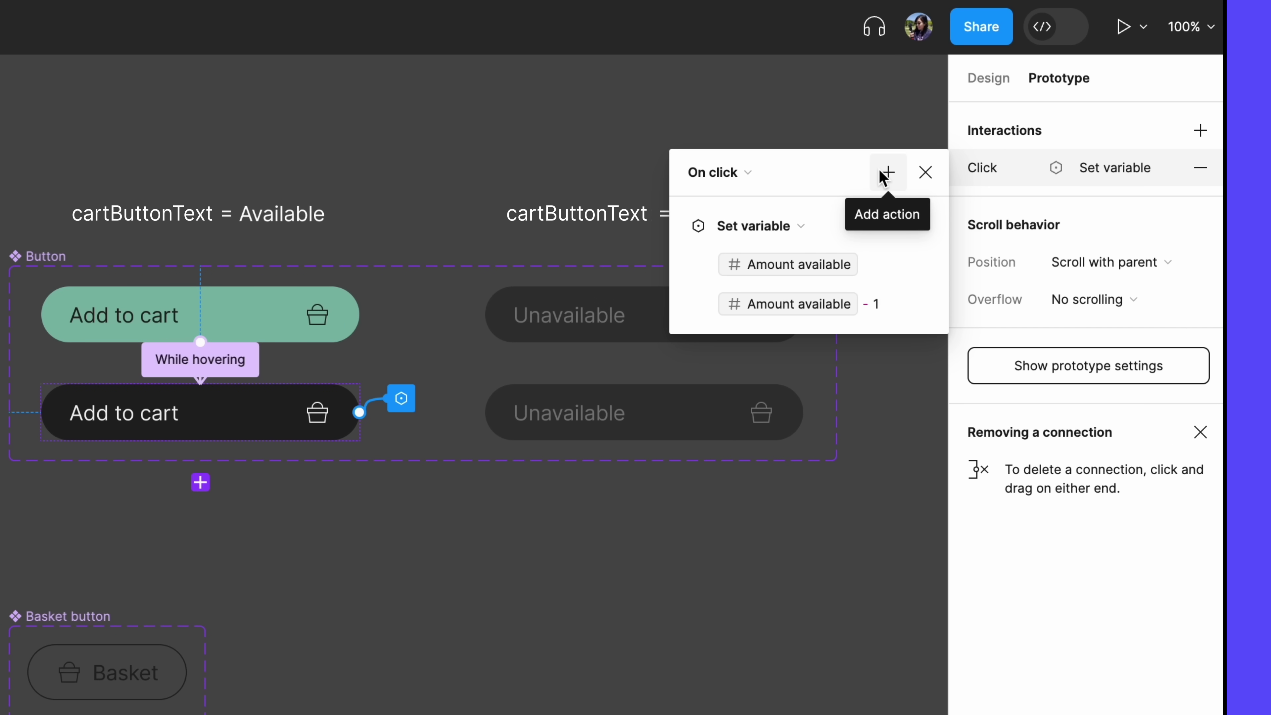
Add a Conditional to the click with the condition Amount available > 0
click(883, 173)
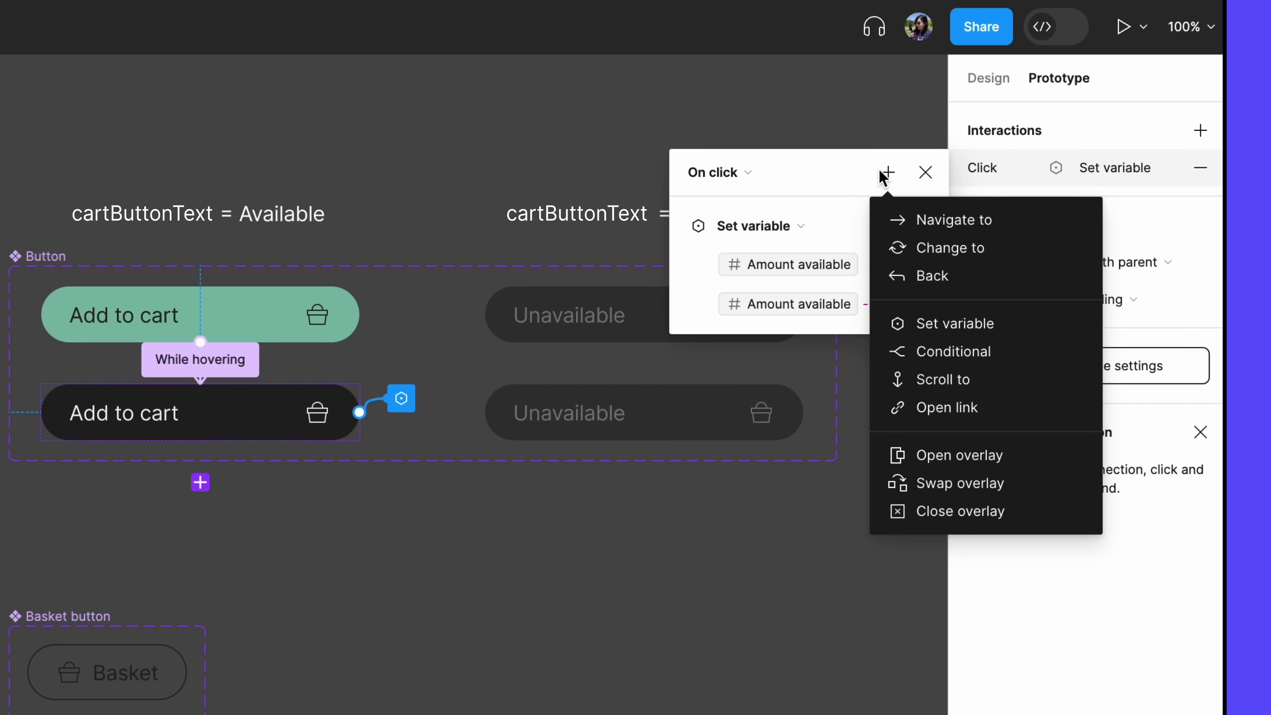
click(1010, 358)
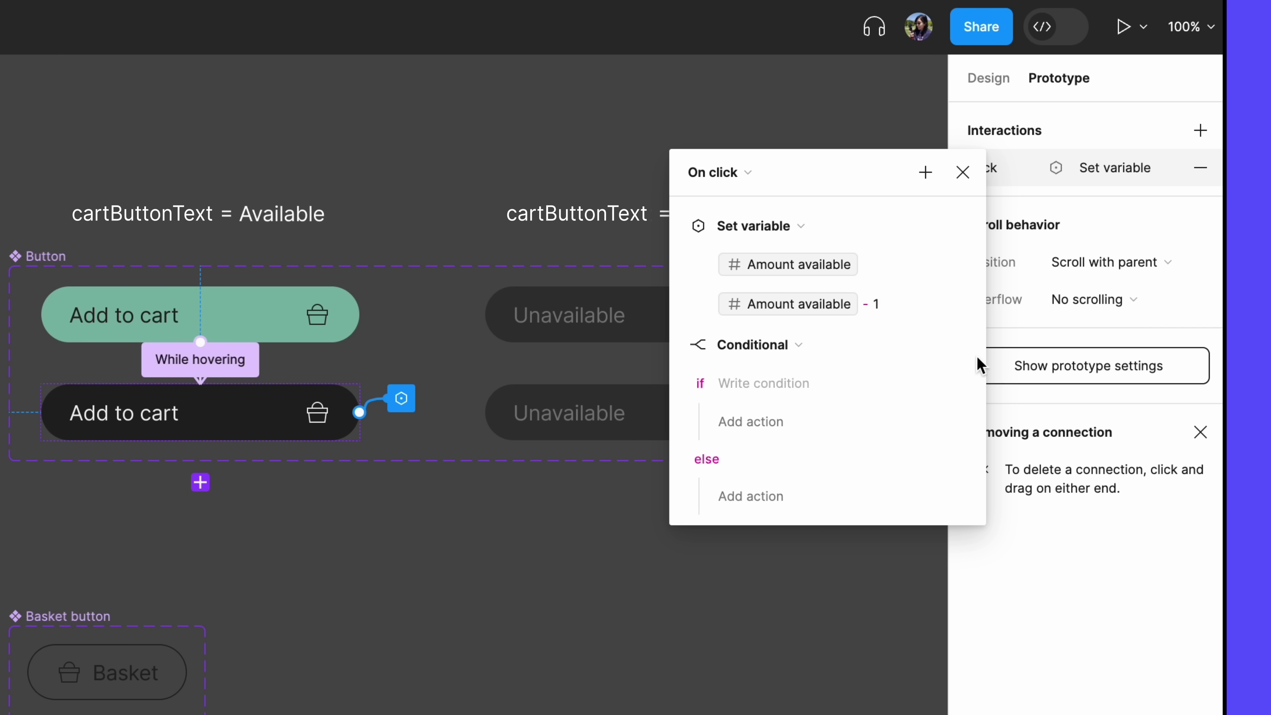
click(798, 384)
click(853, 559)
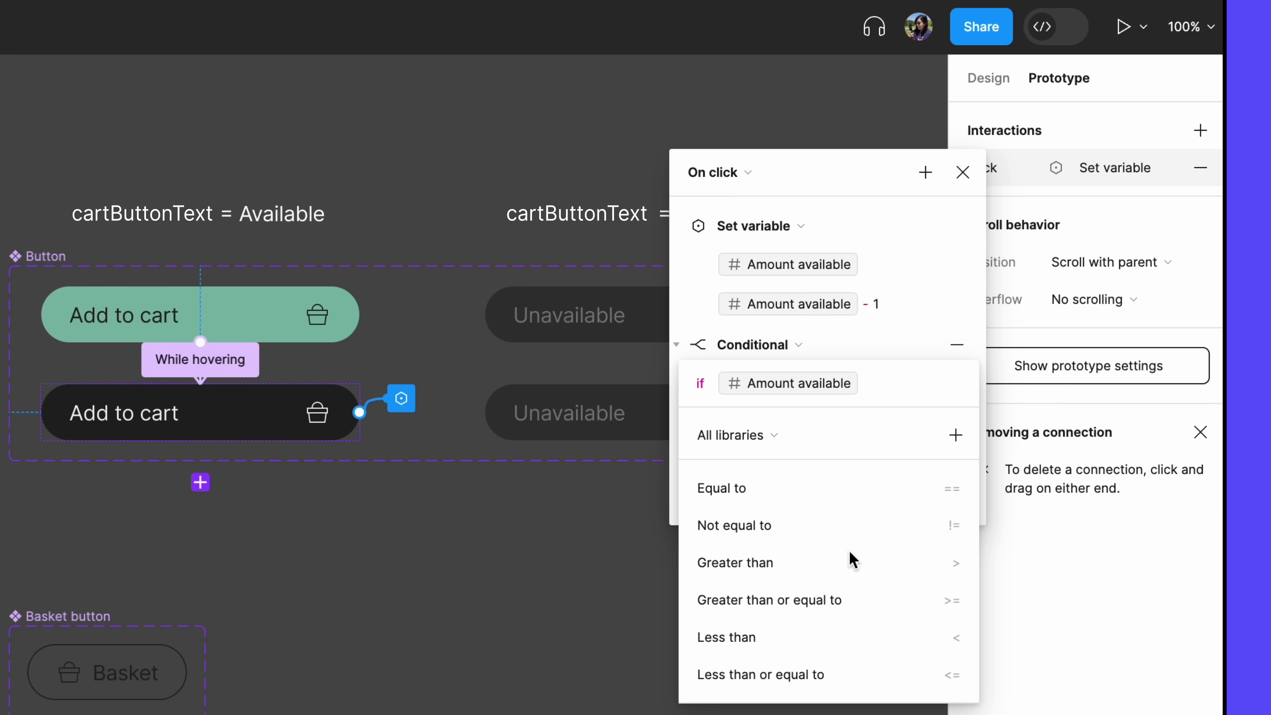
click(787, 568)
text(0)
key(Return)
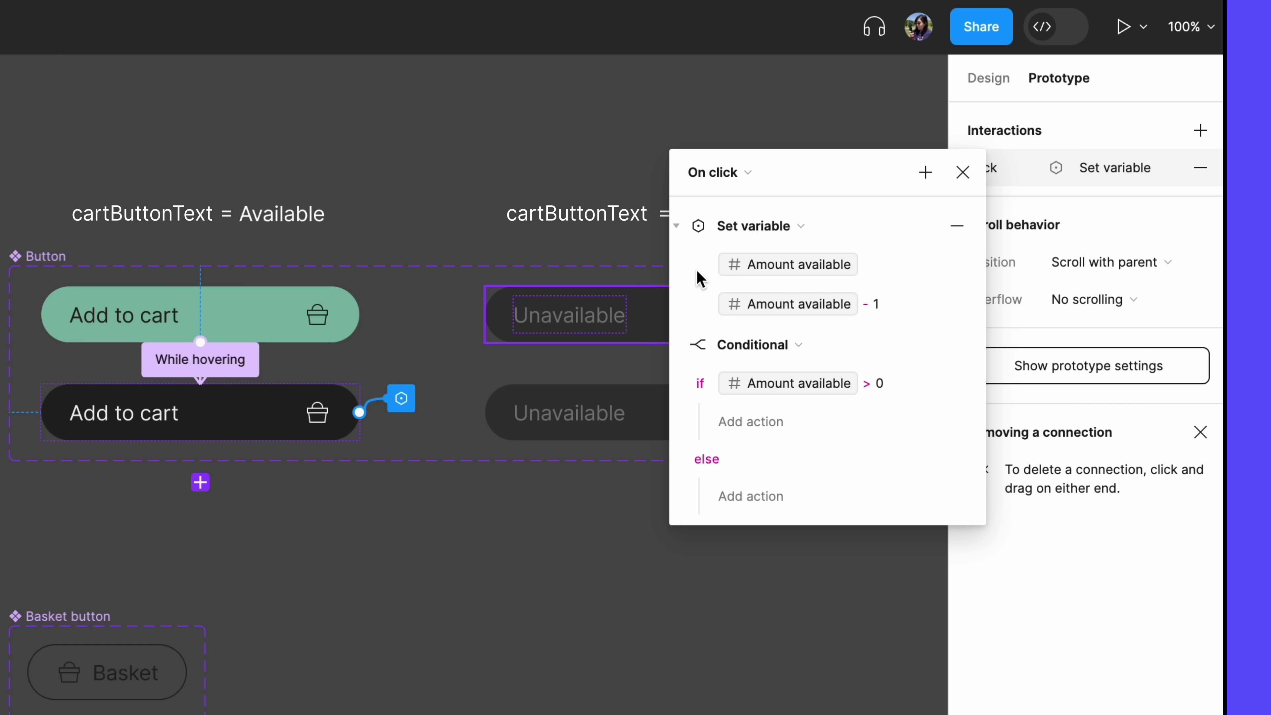
Move the Amount available - 1 action into the if branch and close the editor
click(676, 226)
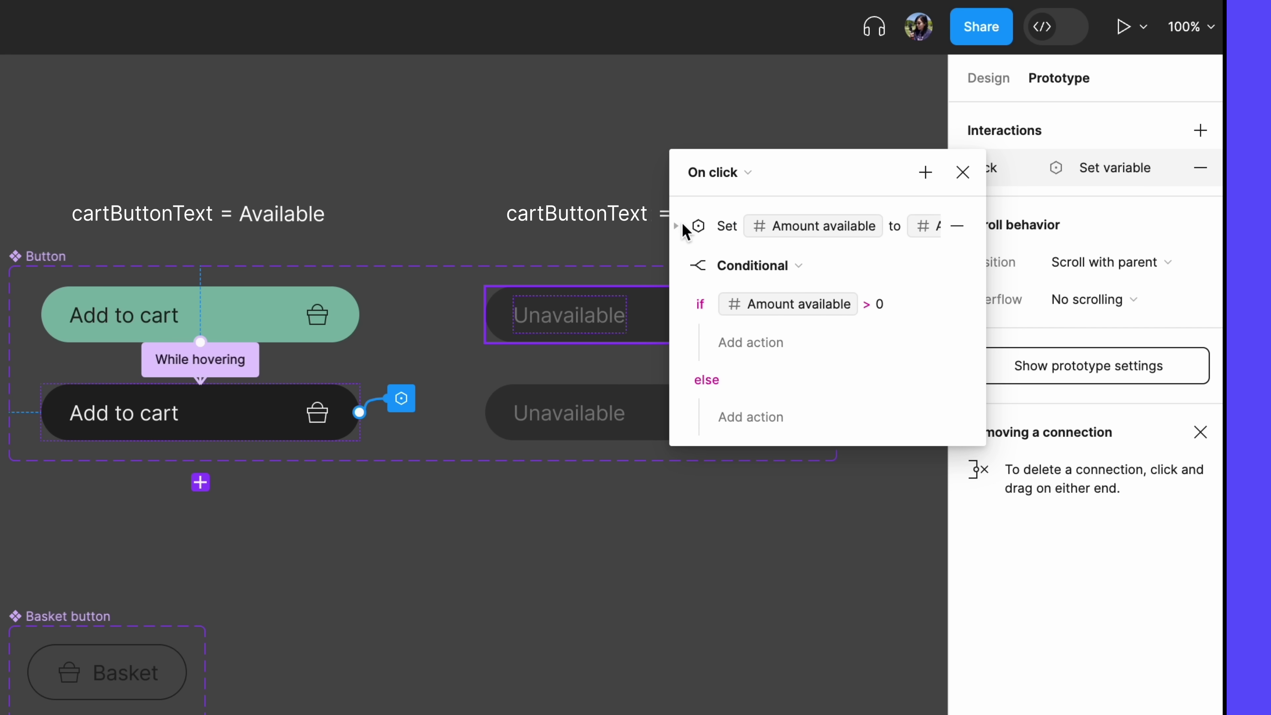
drag(722, 310, 731, 342)
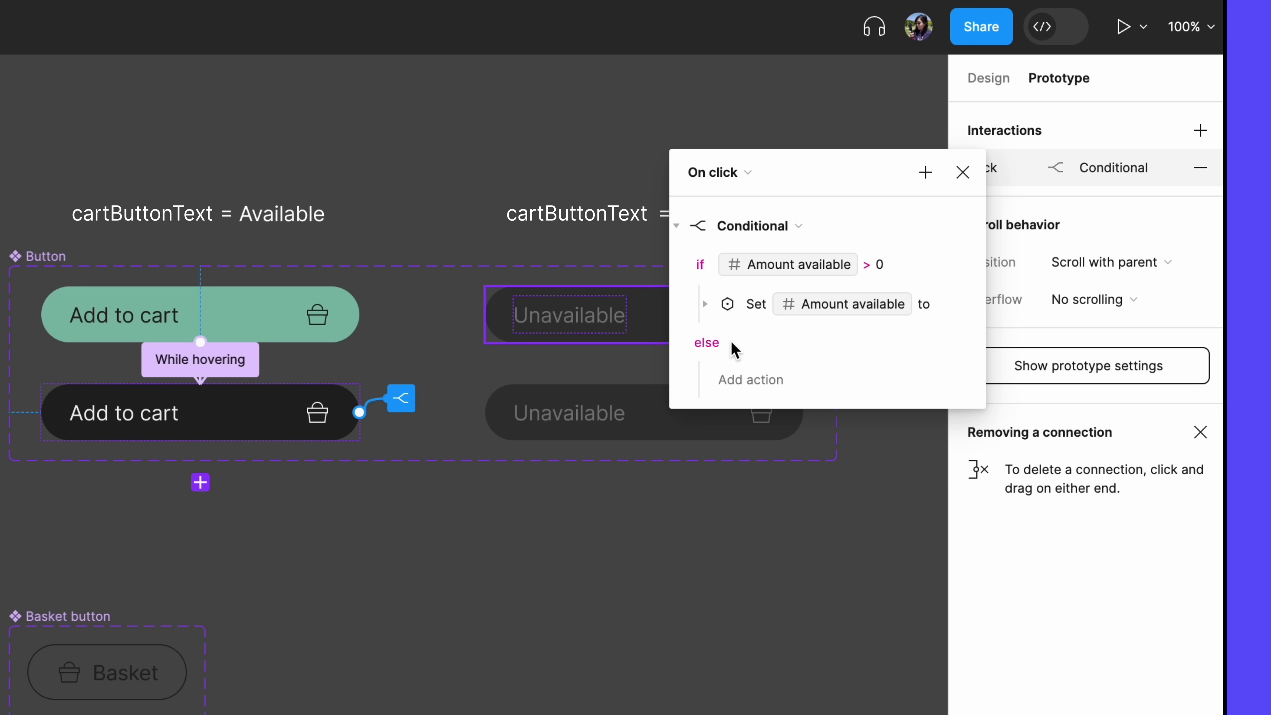
click(706, 304)
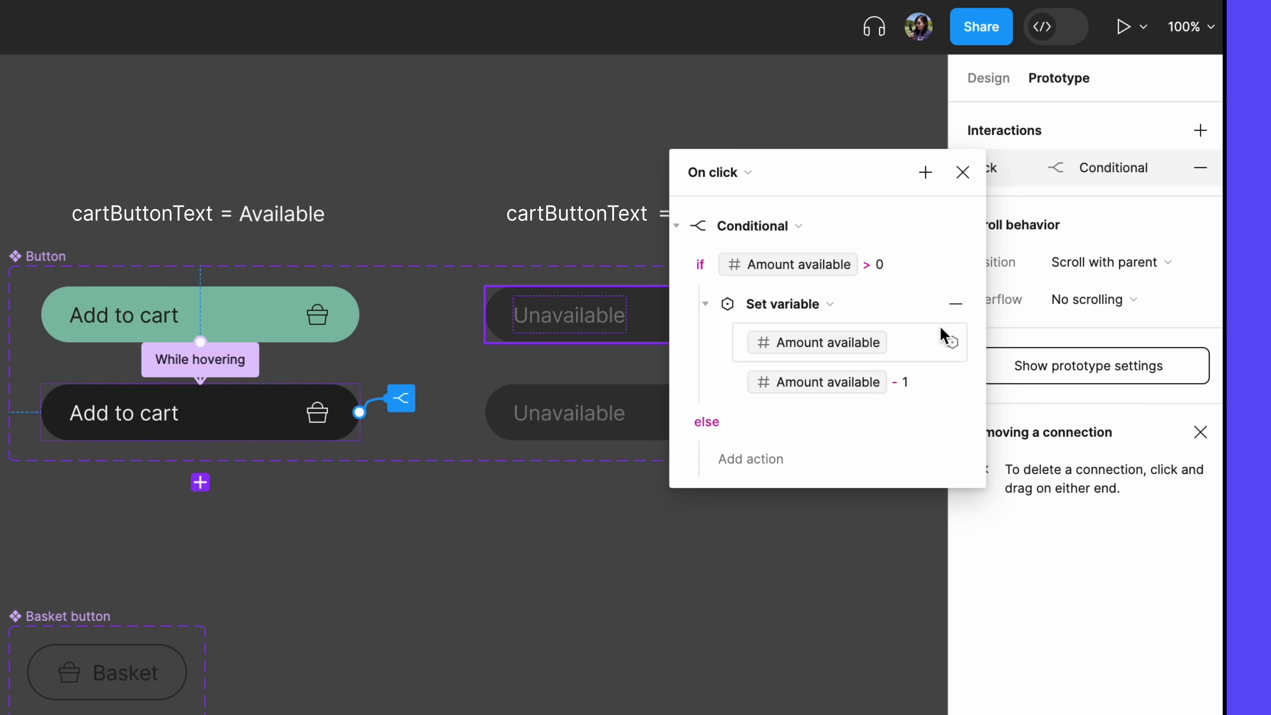
click(963, 172)
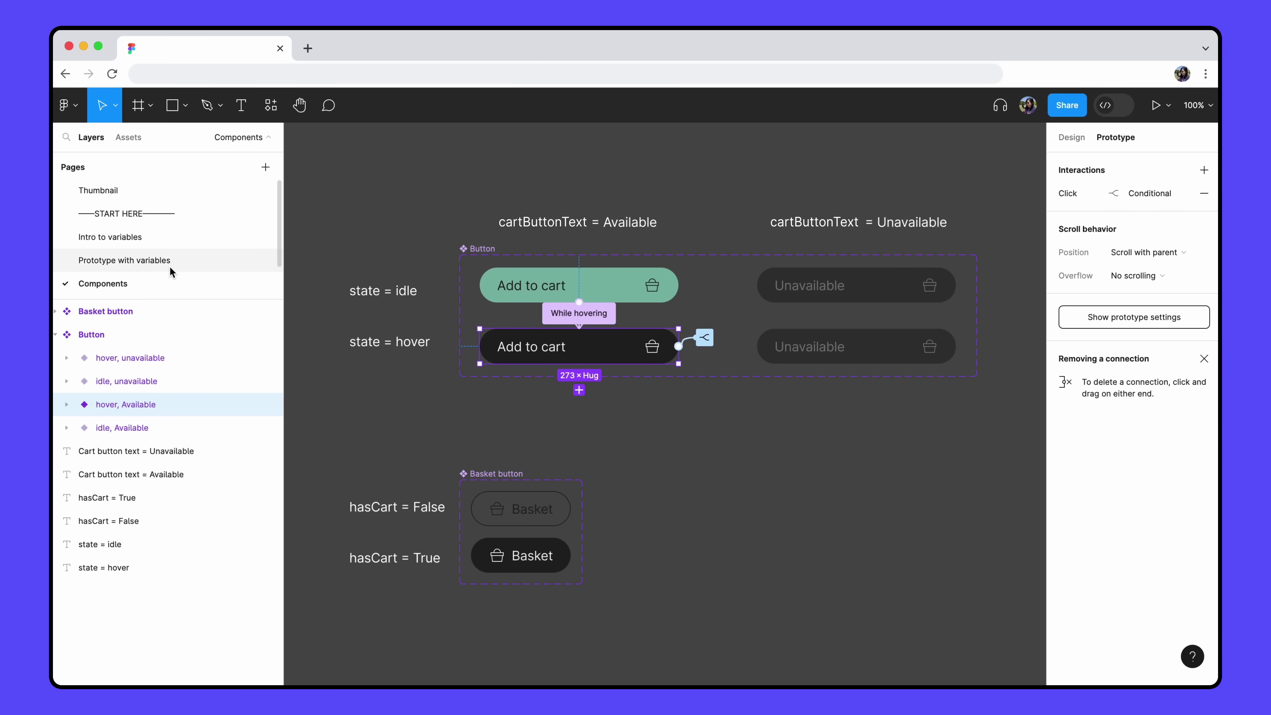
Preview the Prototype with variables page and add four watermelons, counting stock from 4 to 0
click(170, 271)
key(shift+space)
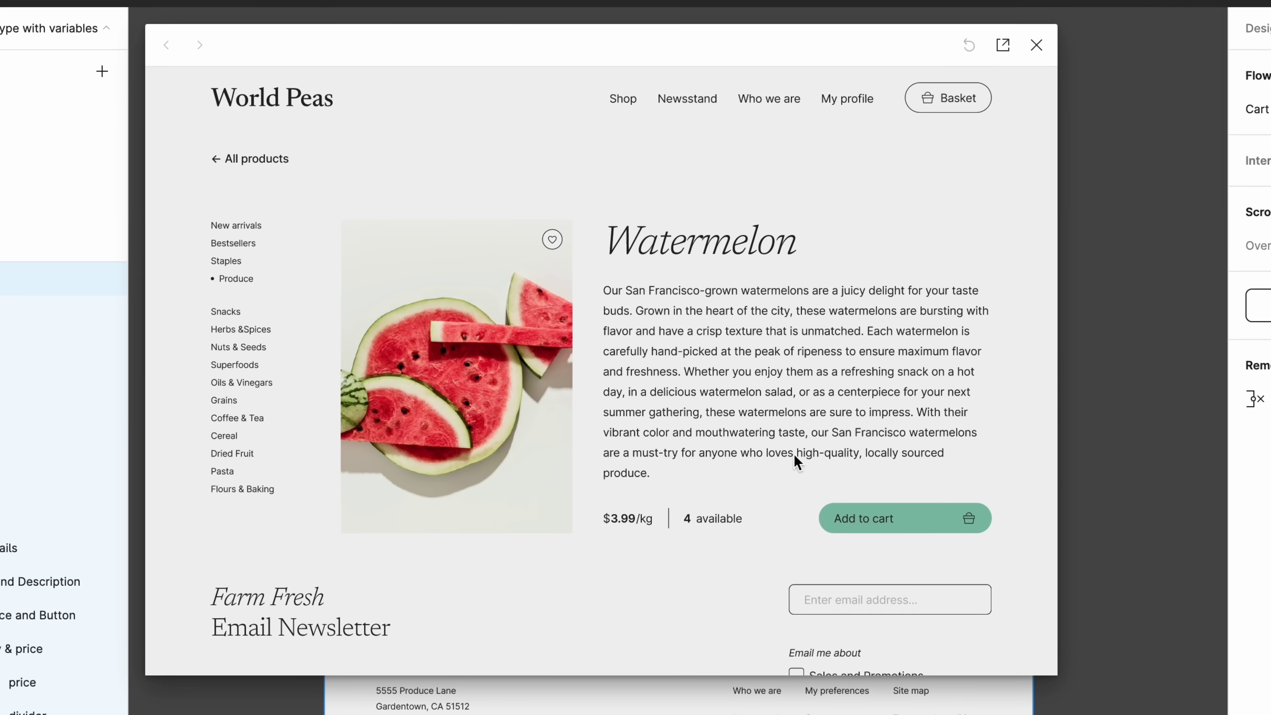
click(792, 477)
click(802, 483)
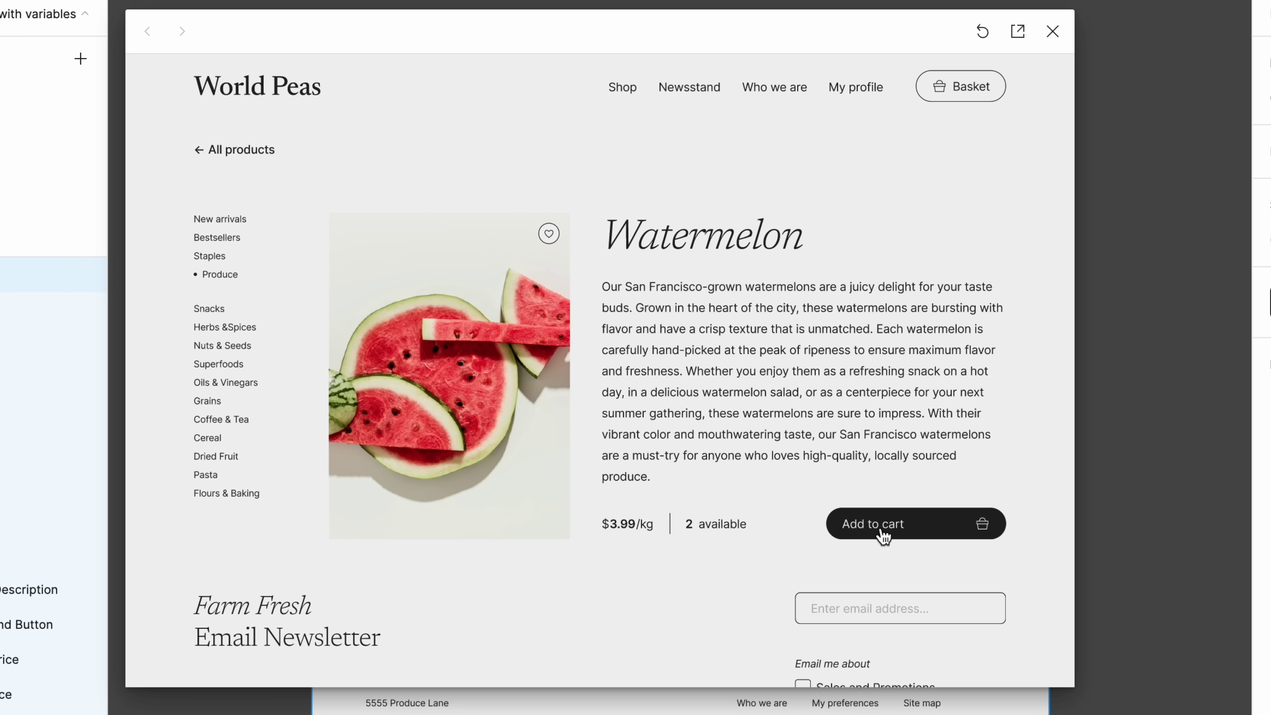
click(885, 532)
click(895, 530)
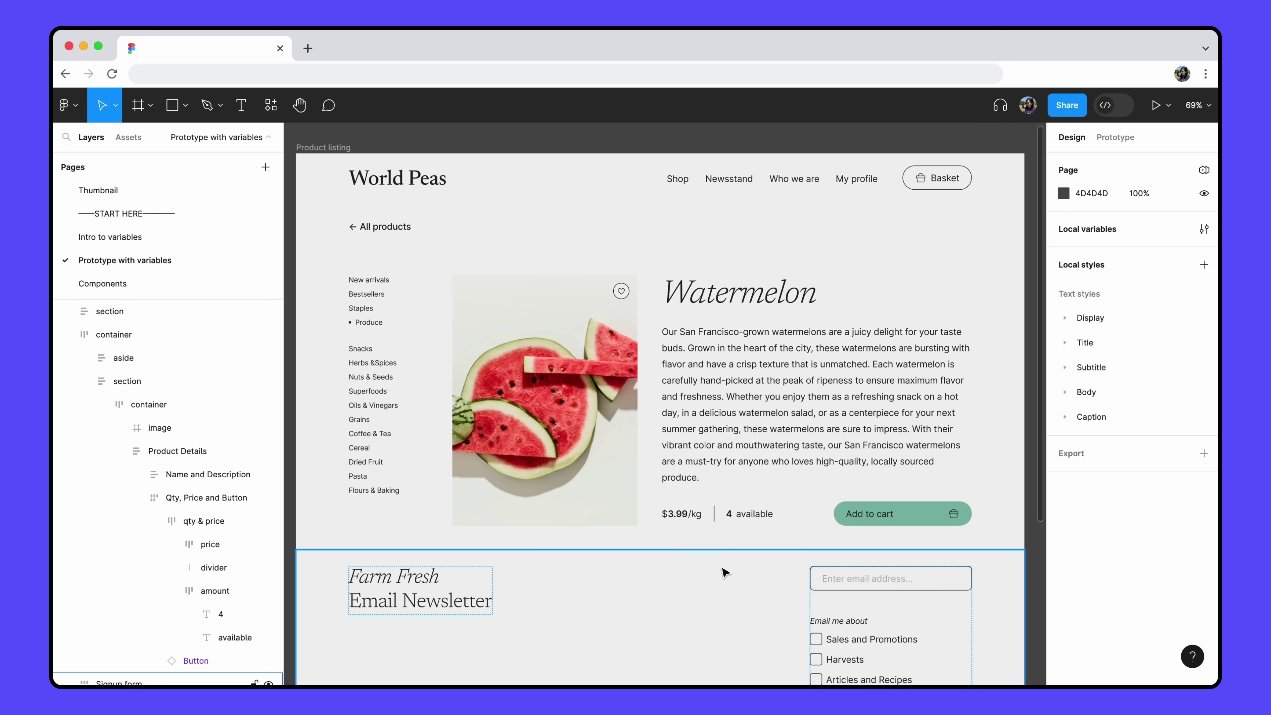
click(244, 592)
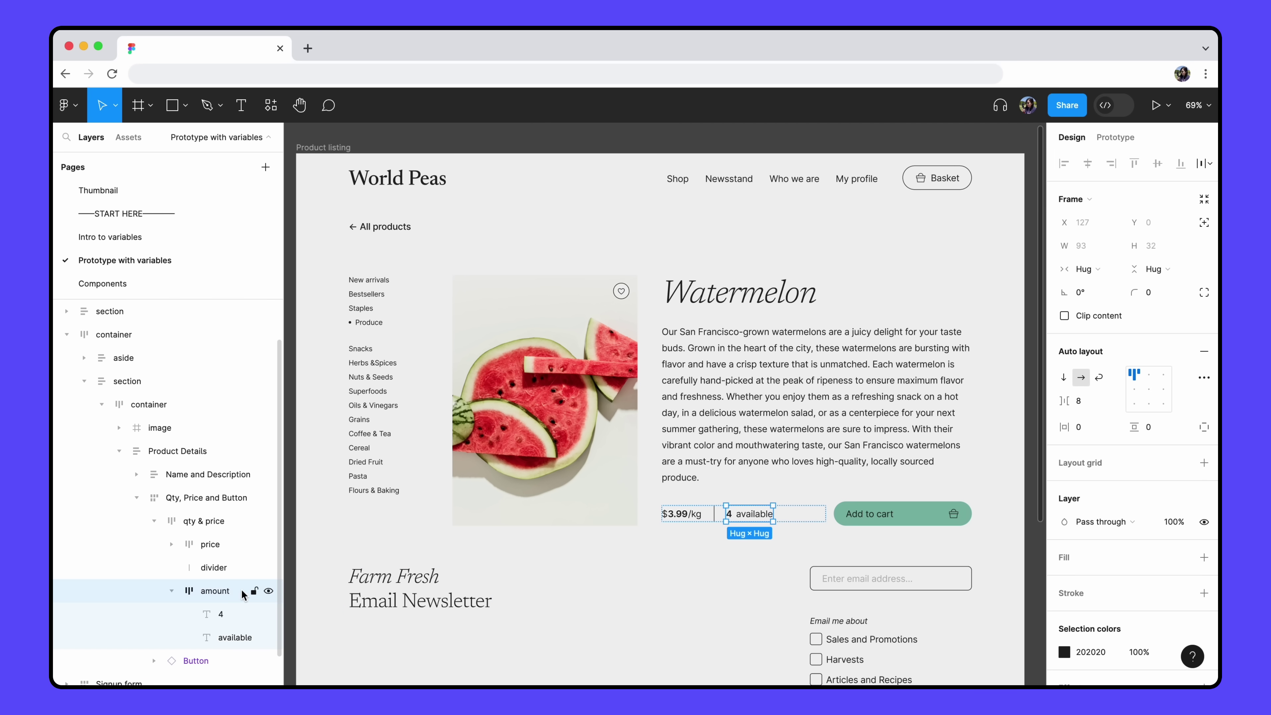
click(270, 592)
click(270, 593)
click(269, 593)
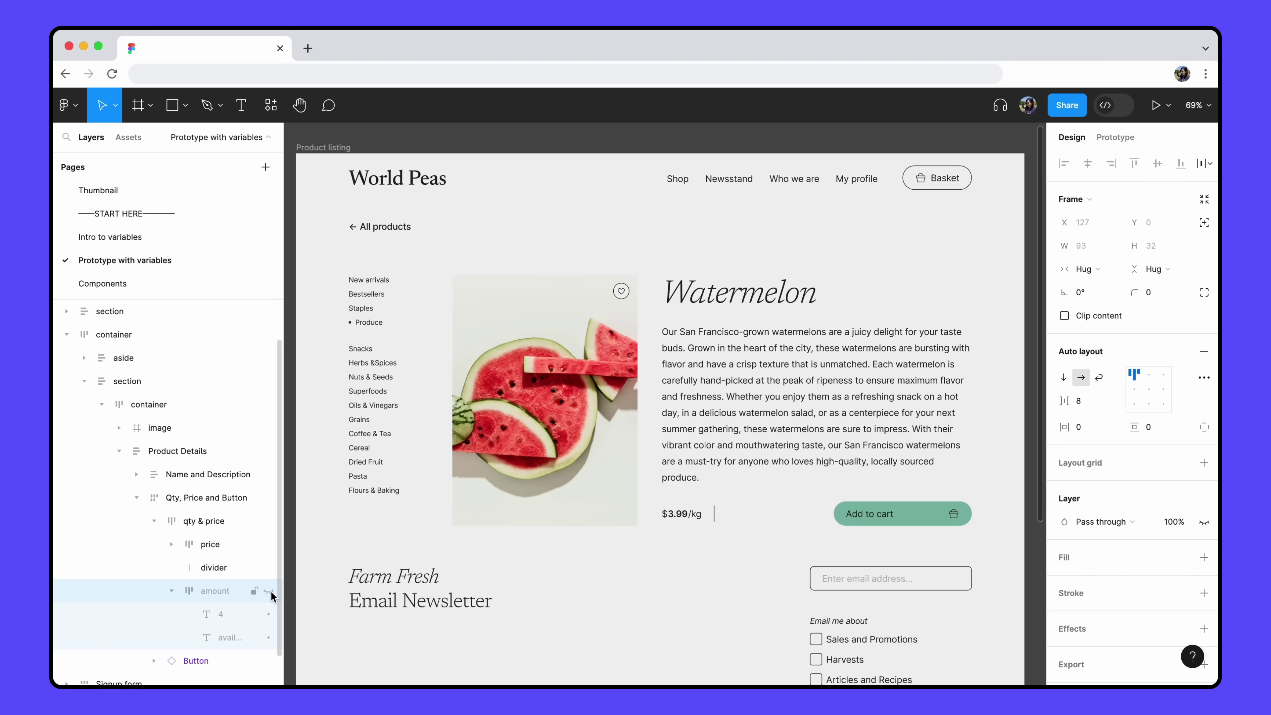
click(269, 593)
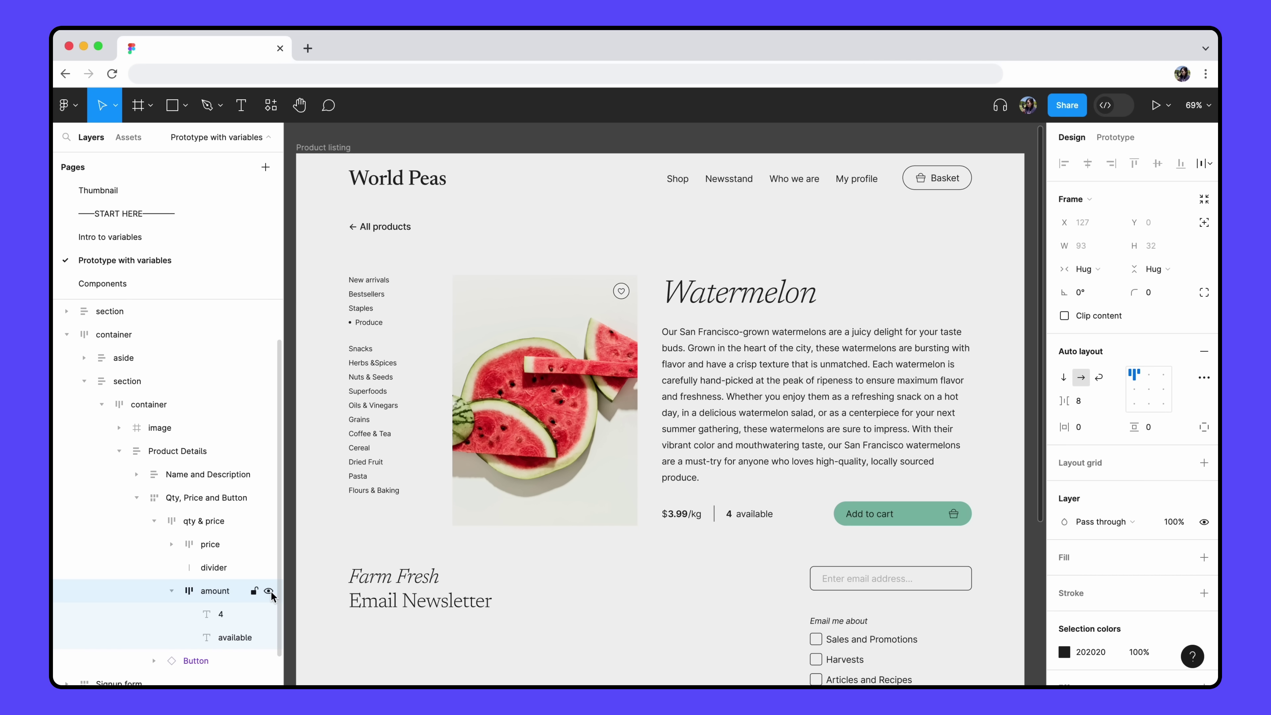
key(Escape)
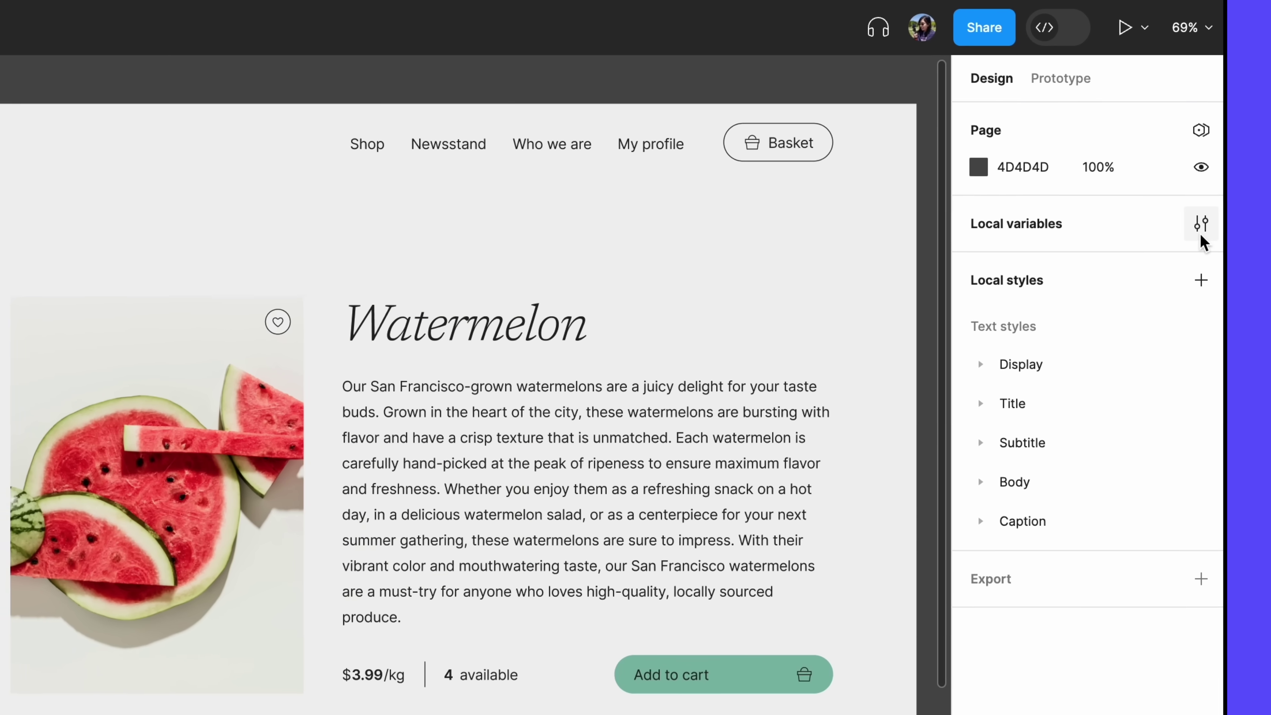
Create a Boolean variable 'Is available' set to True in Local variables
click(1204, 228)
click(539, 446)
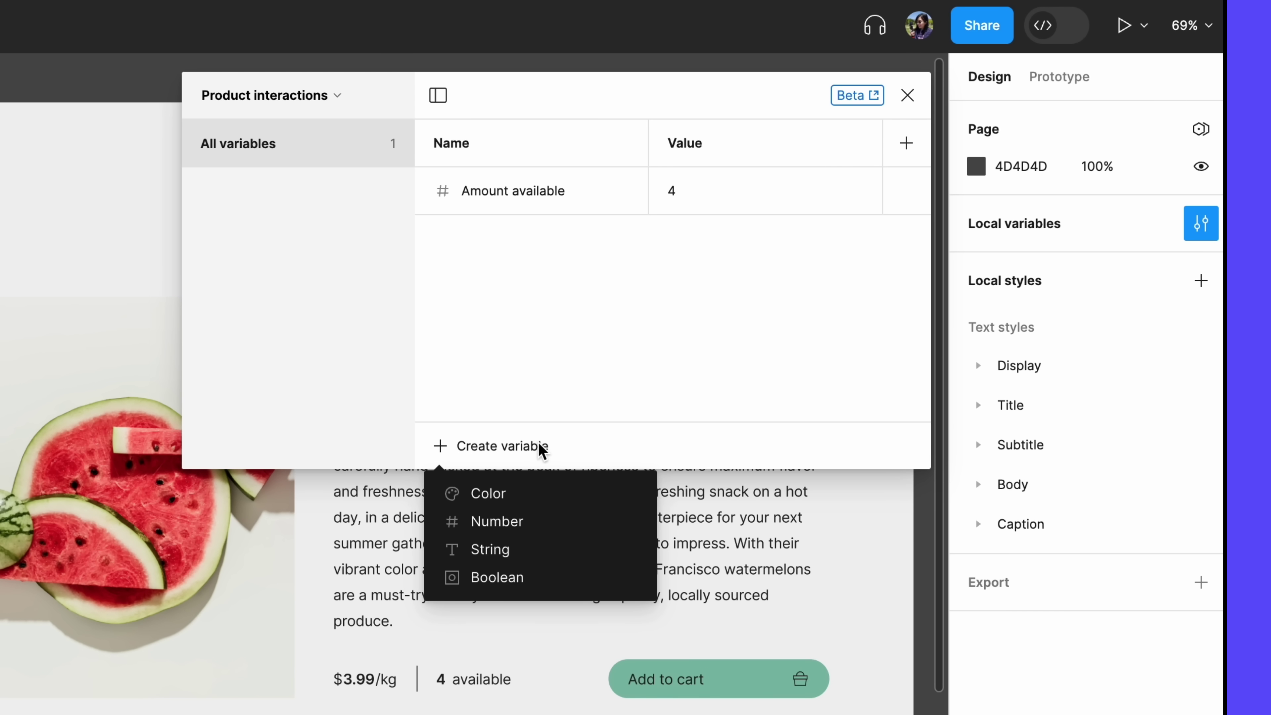
click(531, 576)
key(BackSpace)
text(Is available)
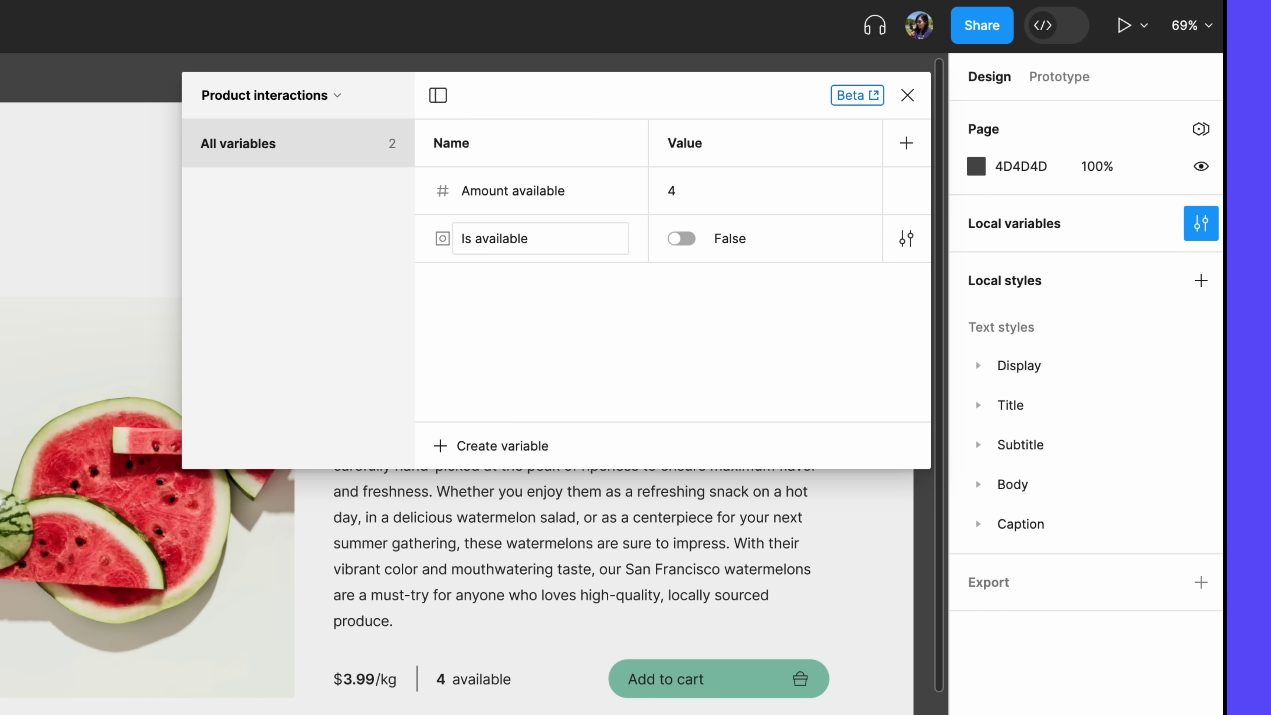
key(Return)
click(686, 241)
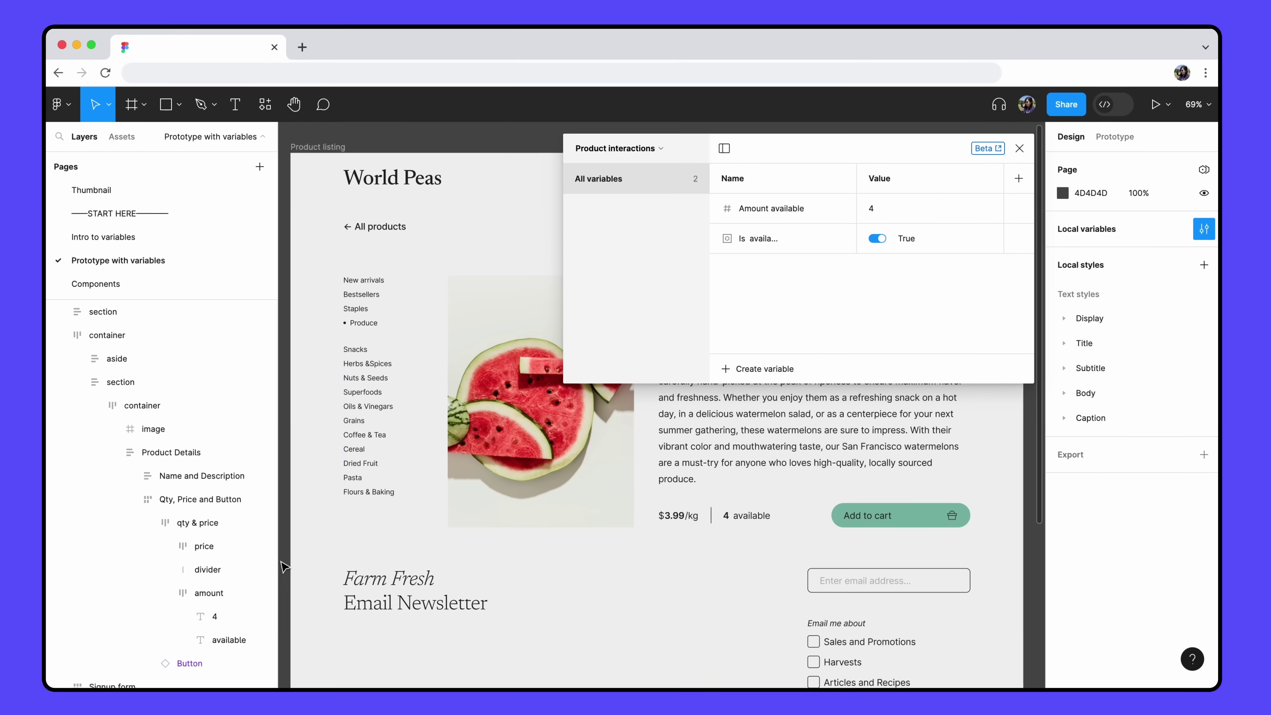
click(230, 591)
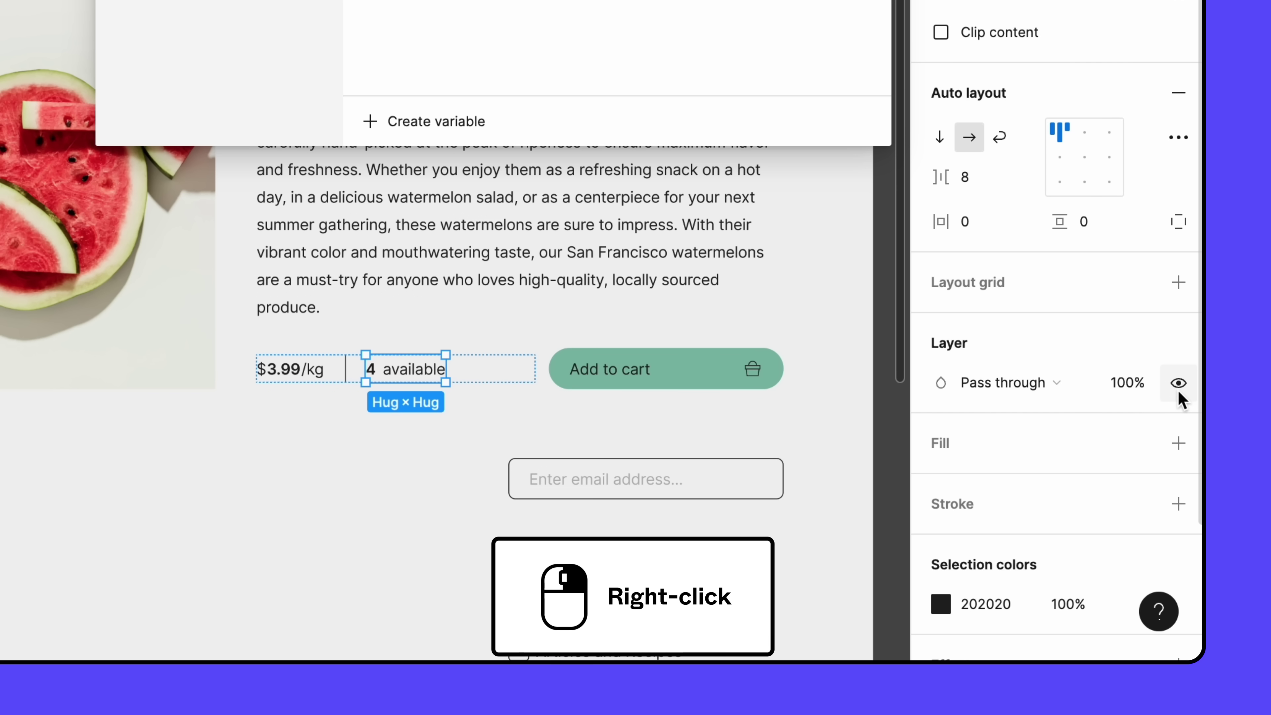
Bind the visibility of the amount and divider layers to the Is available variable
right_click(1179, 384)
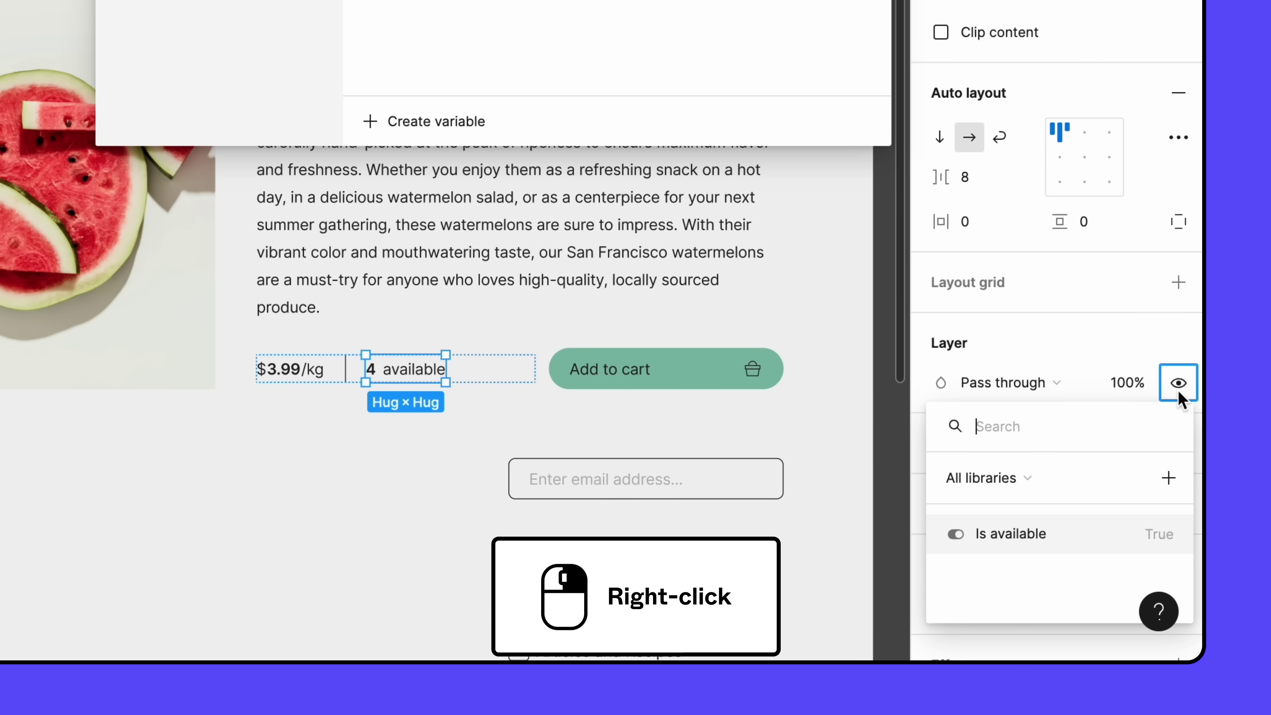
click(1078, 534)
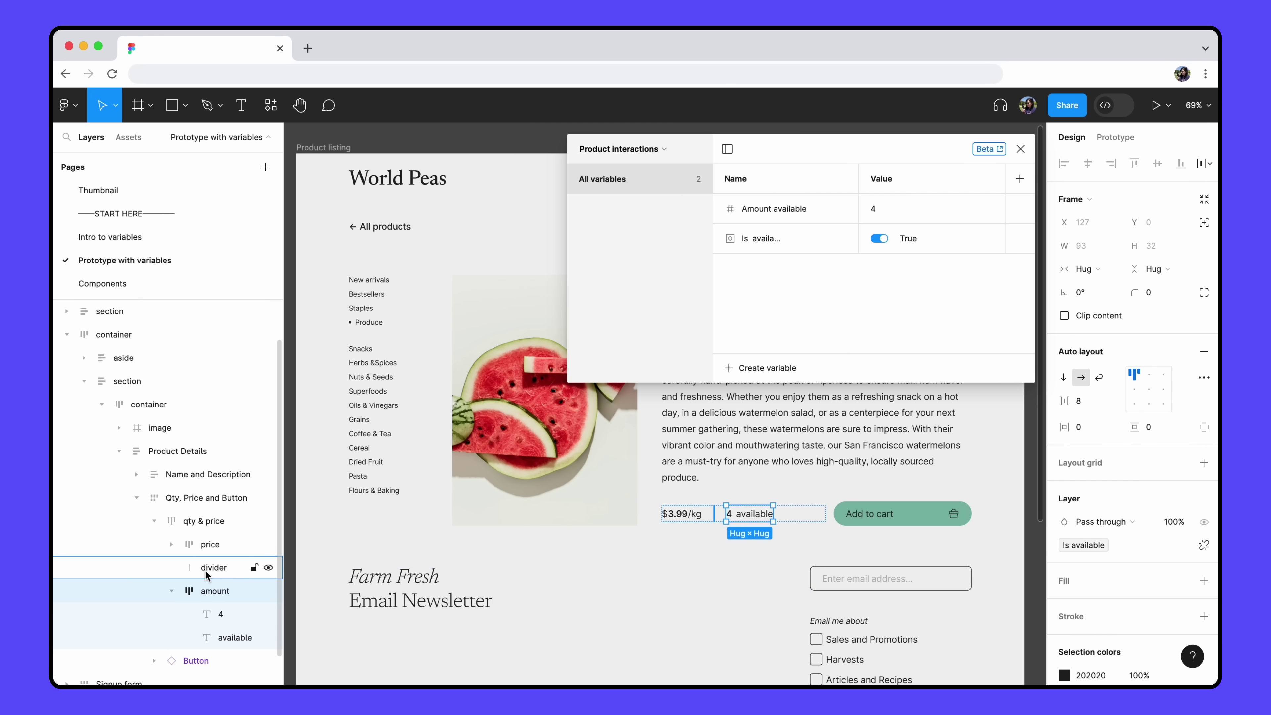
click(205, 575)
right_click(1203, 328)
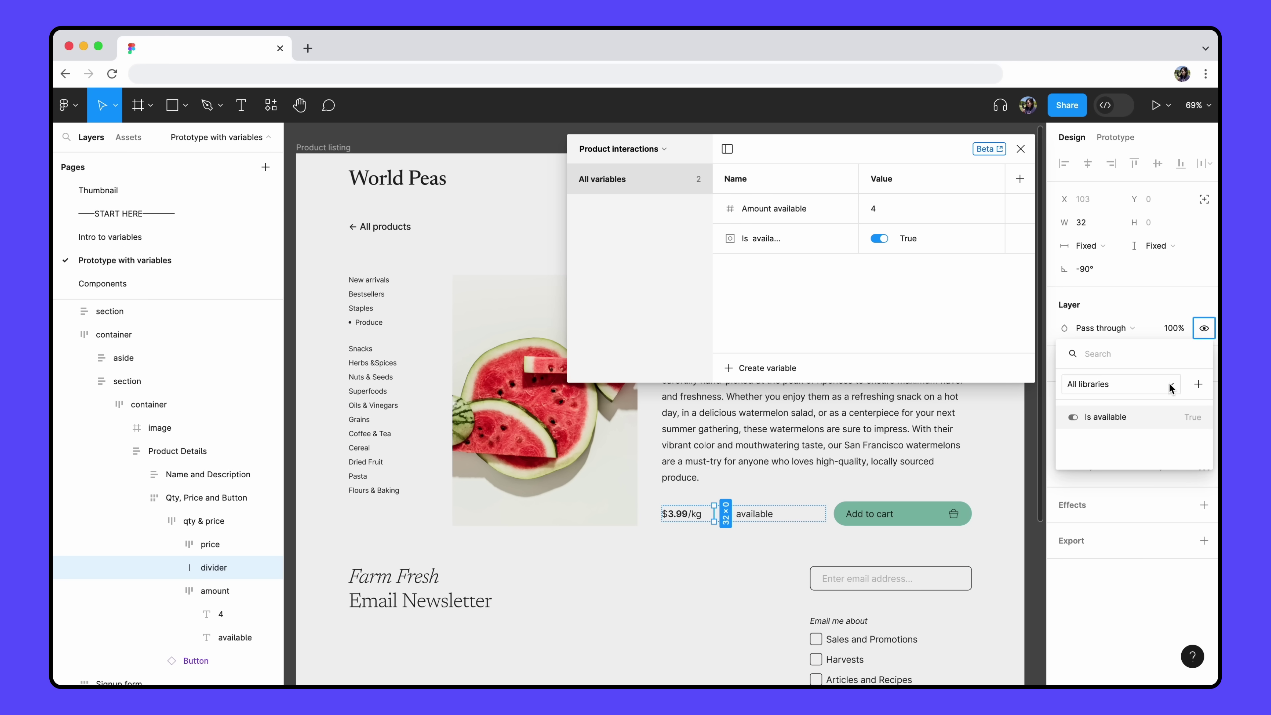
click(1146, 419)
key(Escape)
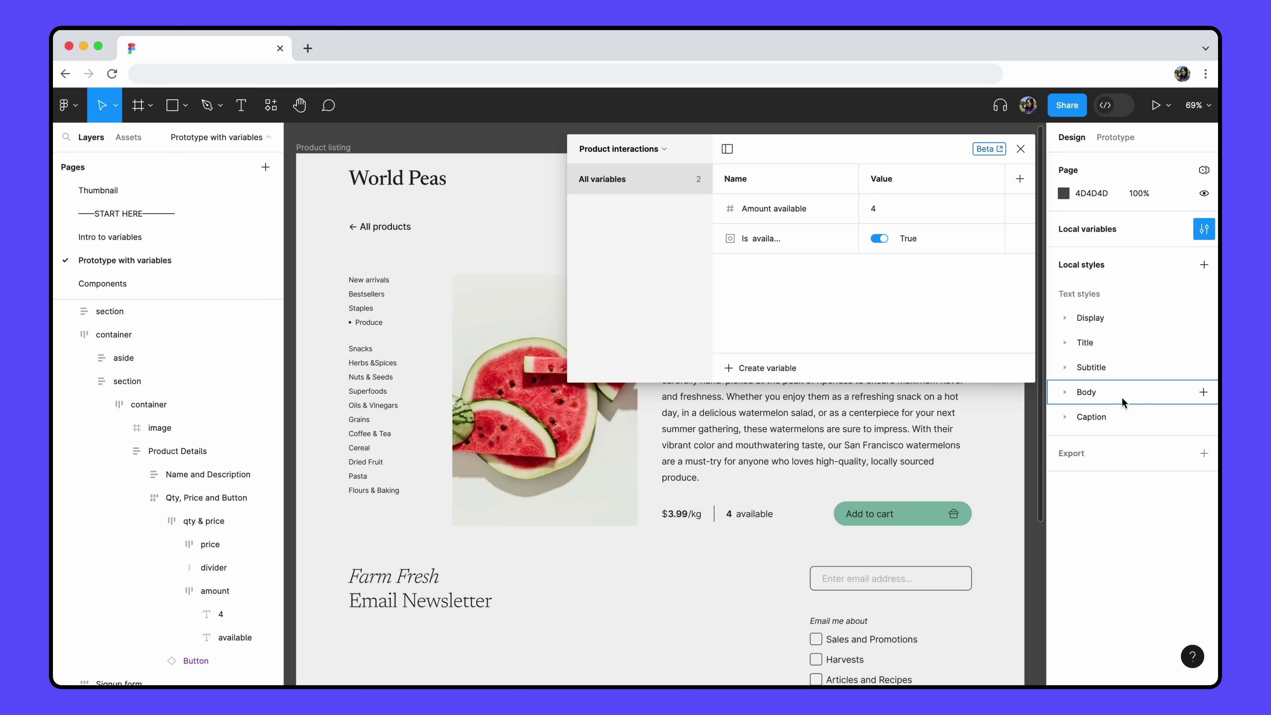
Toggle Is available between False and True to confirm the stock count hides and reappears
click(884, 241)
click(884, 240)
click(880, 239)
click(884, 241)
Open the Add to cart button's click interaction on the Components page
click(1021, 149)
click(130, 284)
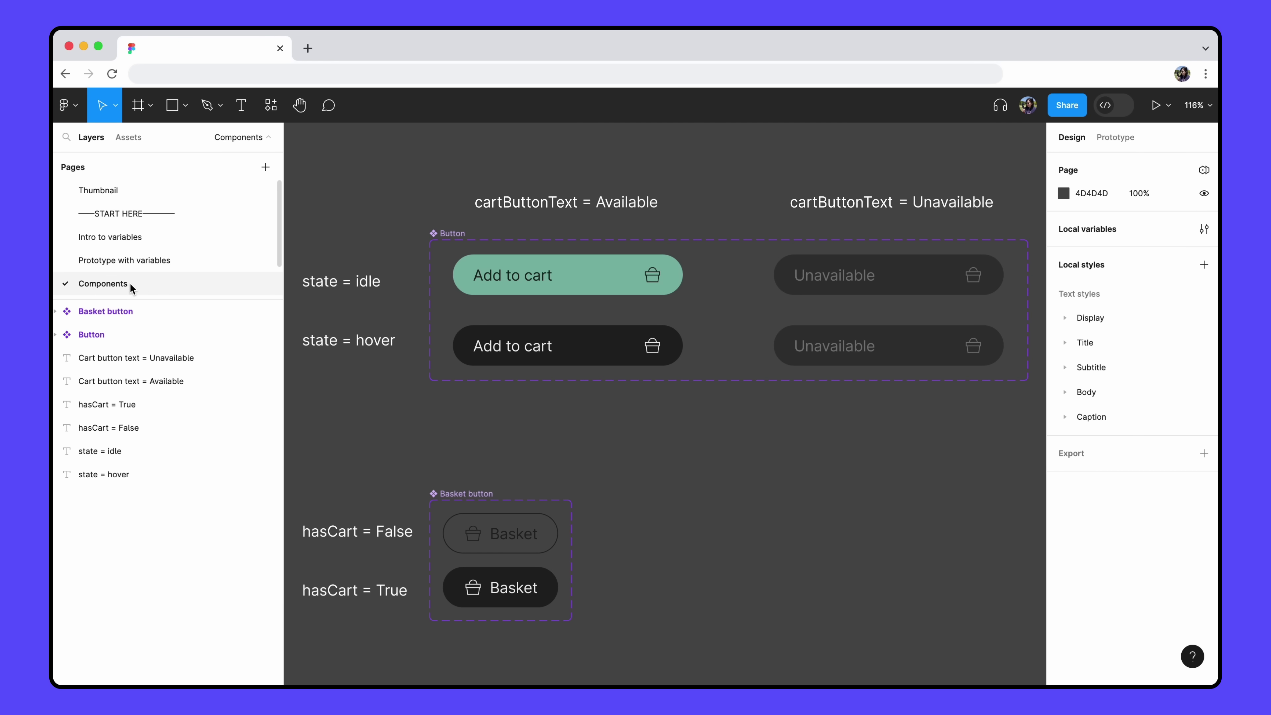
click(1108, 143)
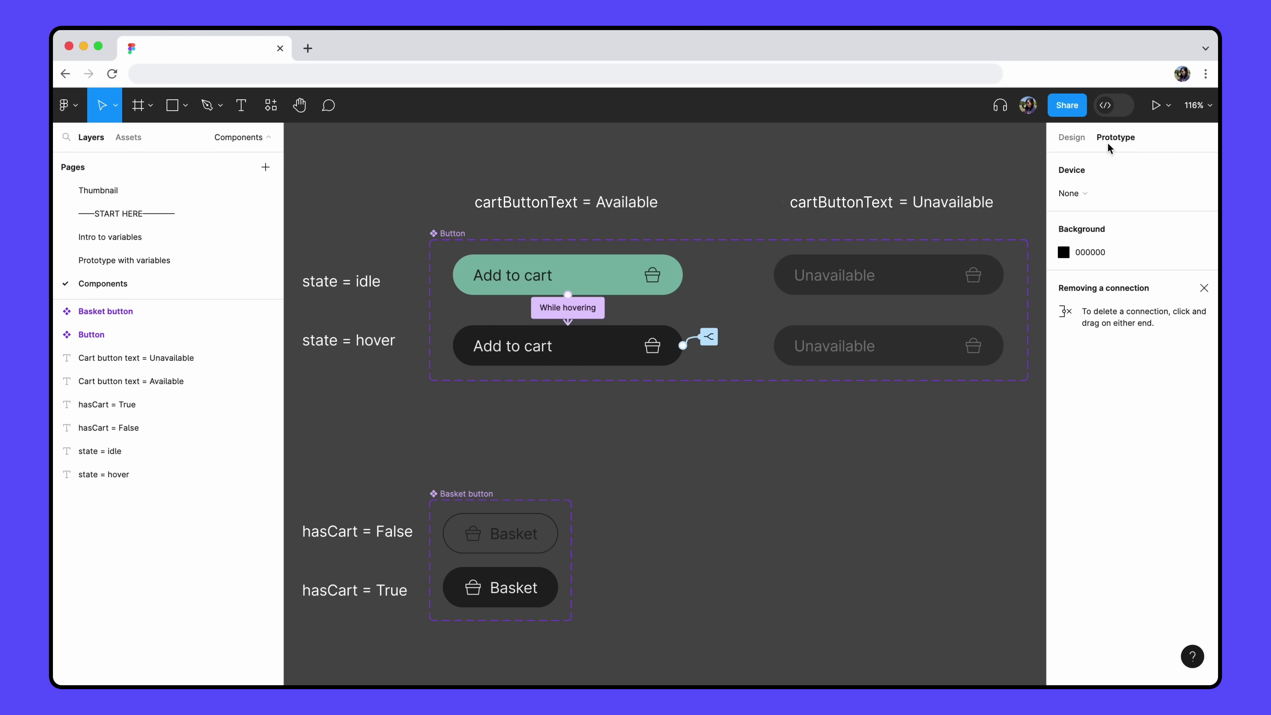
click(710, 345)
drag(733, 377, 708, 200)
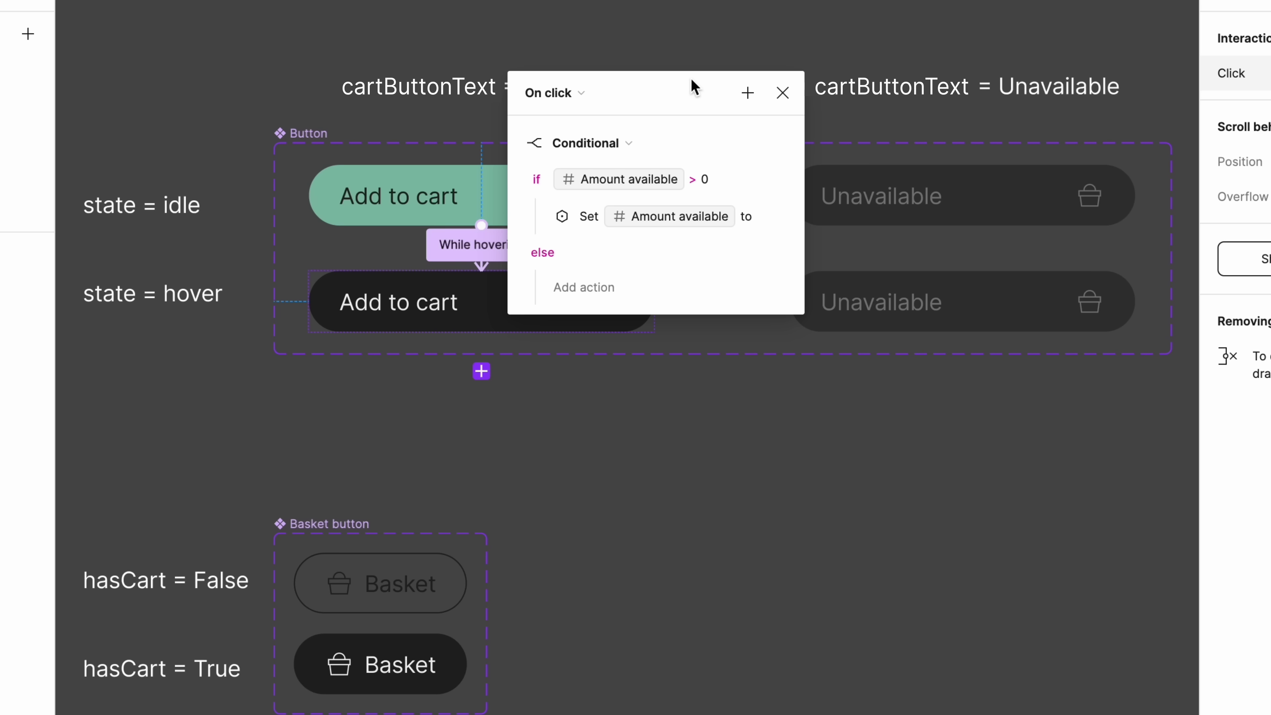
Add a second Conditional with the condition Amount available == 0
click(748, 93)
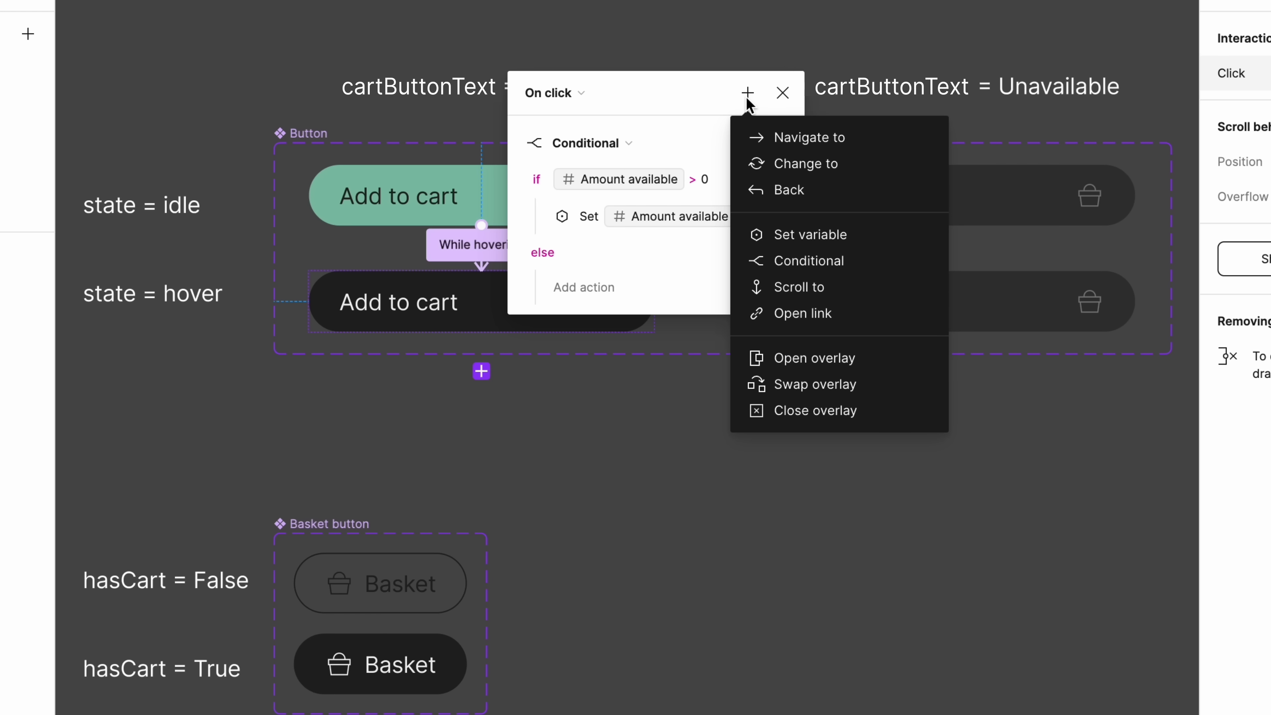
click(859, 267)
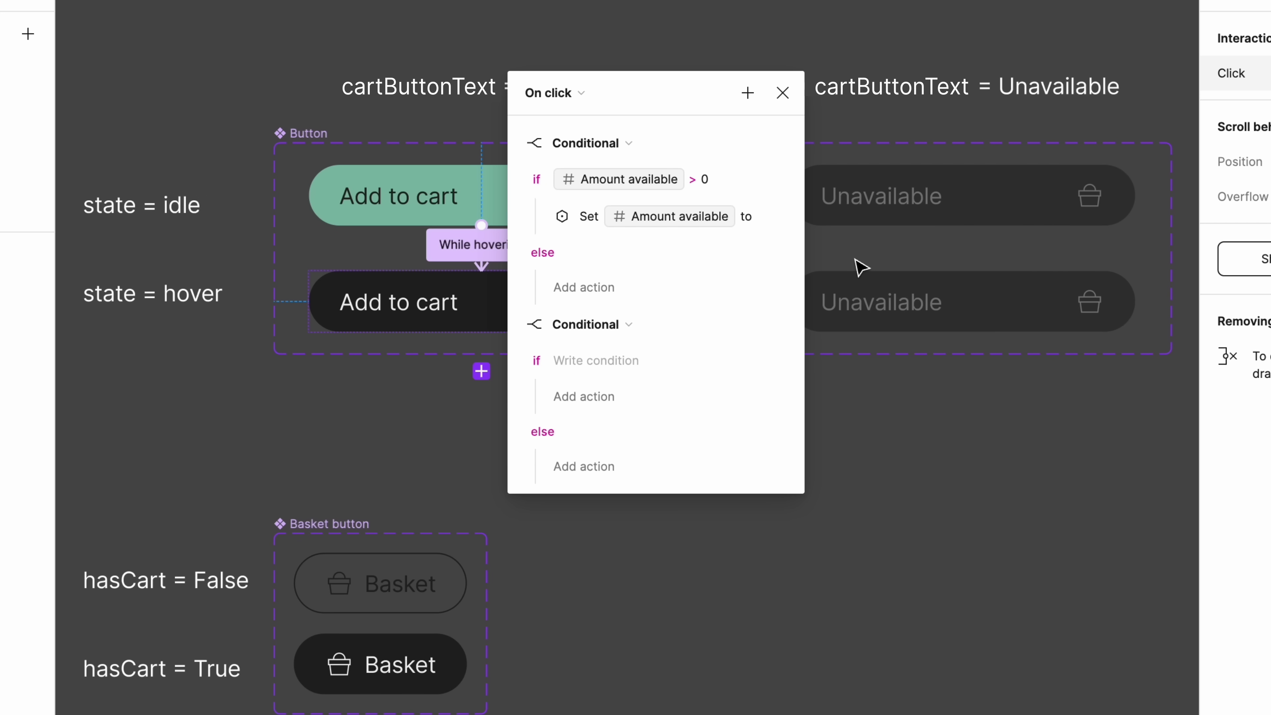
click(630, 361)
text(amount available)
key(Return)
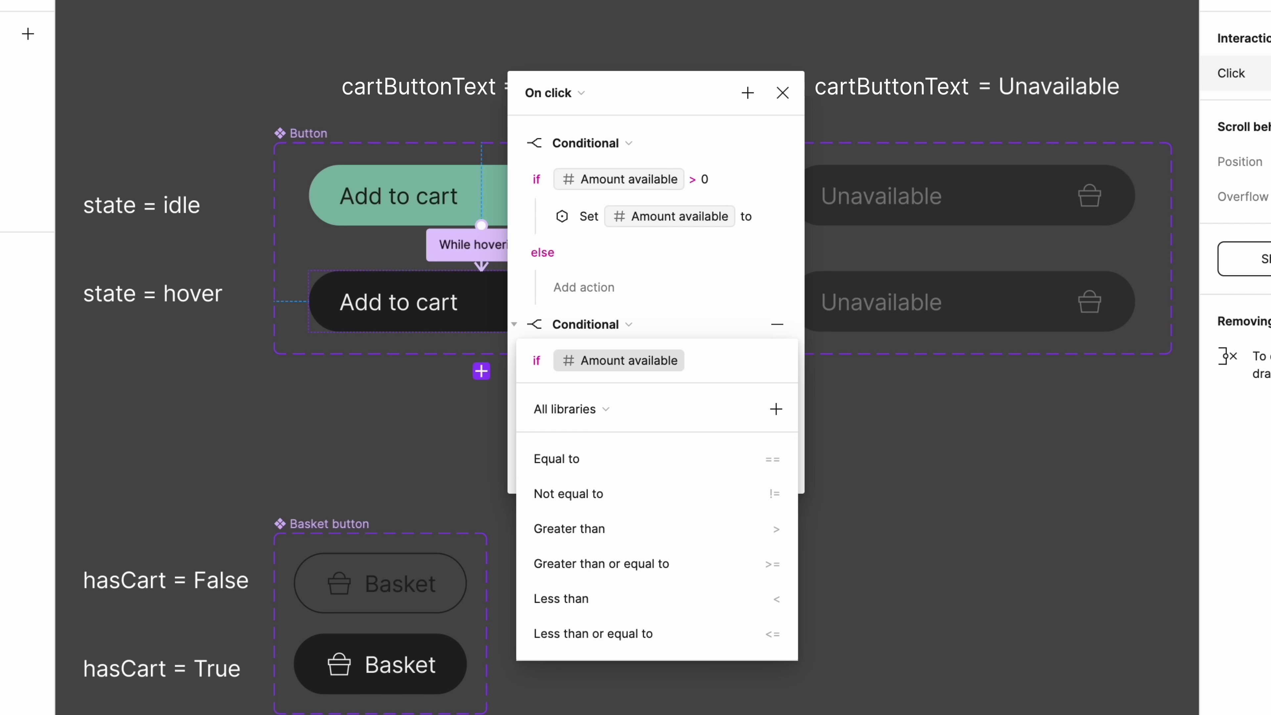
click(603, 463)
text(0)
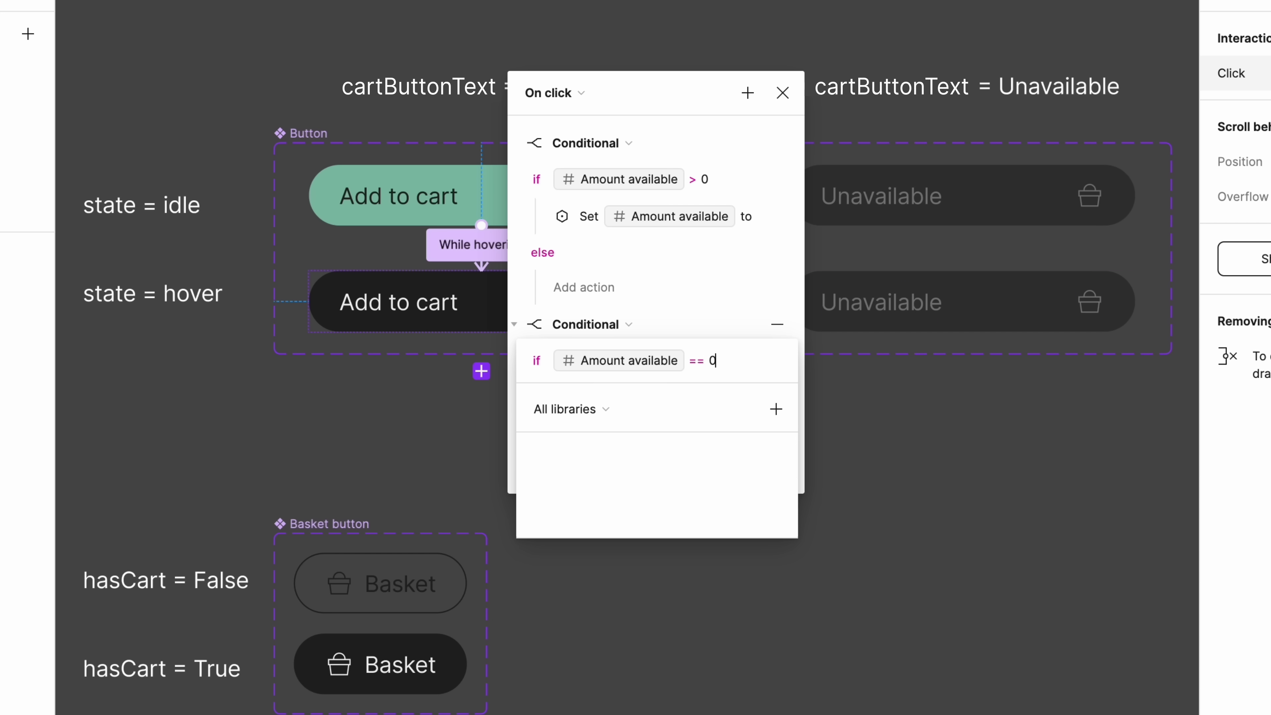
key(Return)
Make that Conditional set Is available to false, then close the editor
click(601, 405)
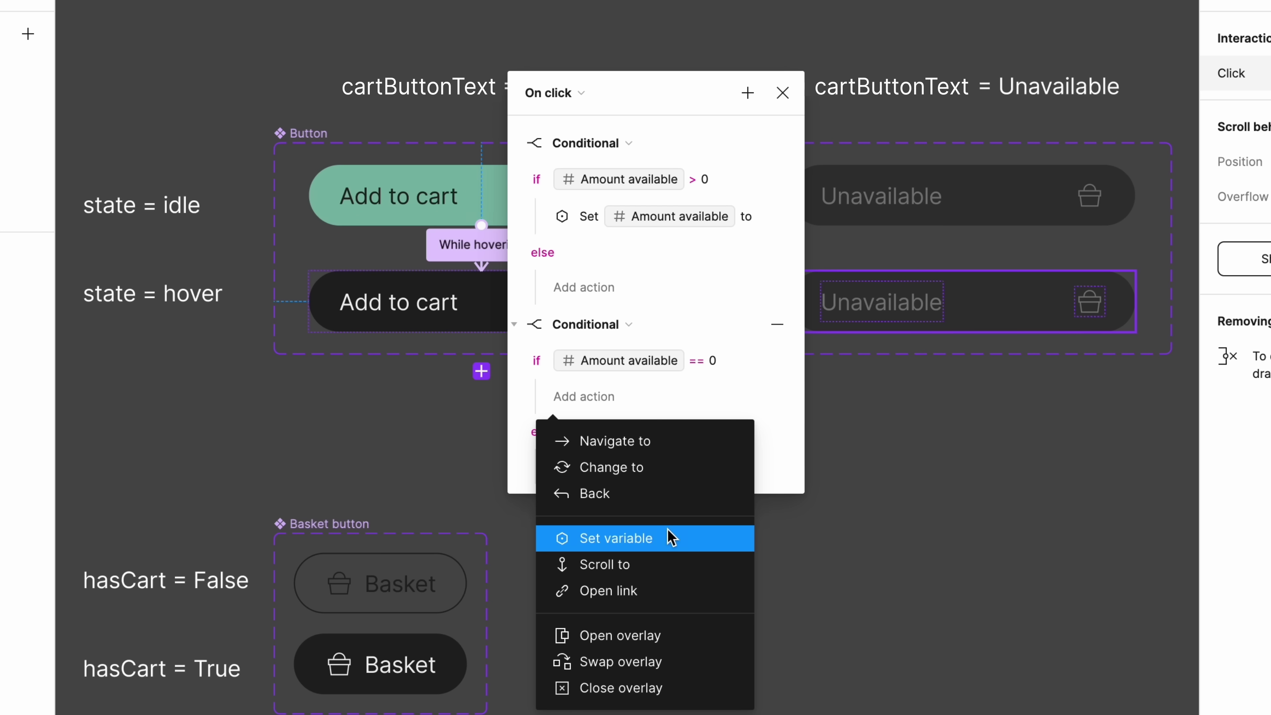
click(670, 538)
click(661, 565)
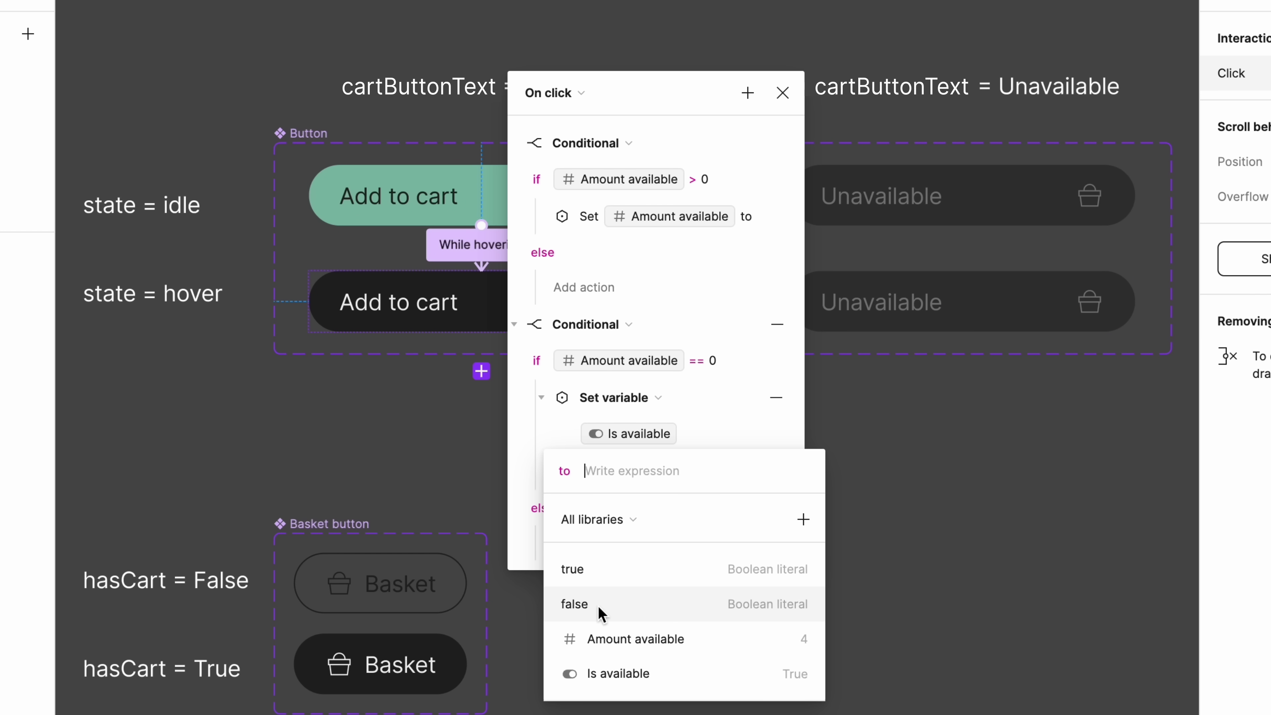
click(575, 604)
key(Return)
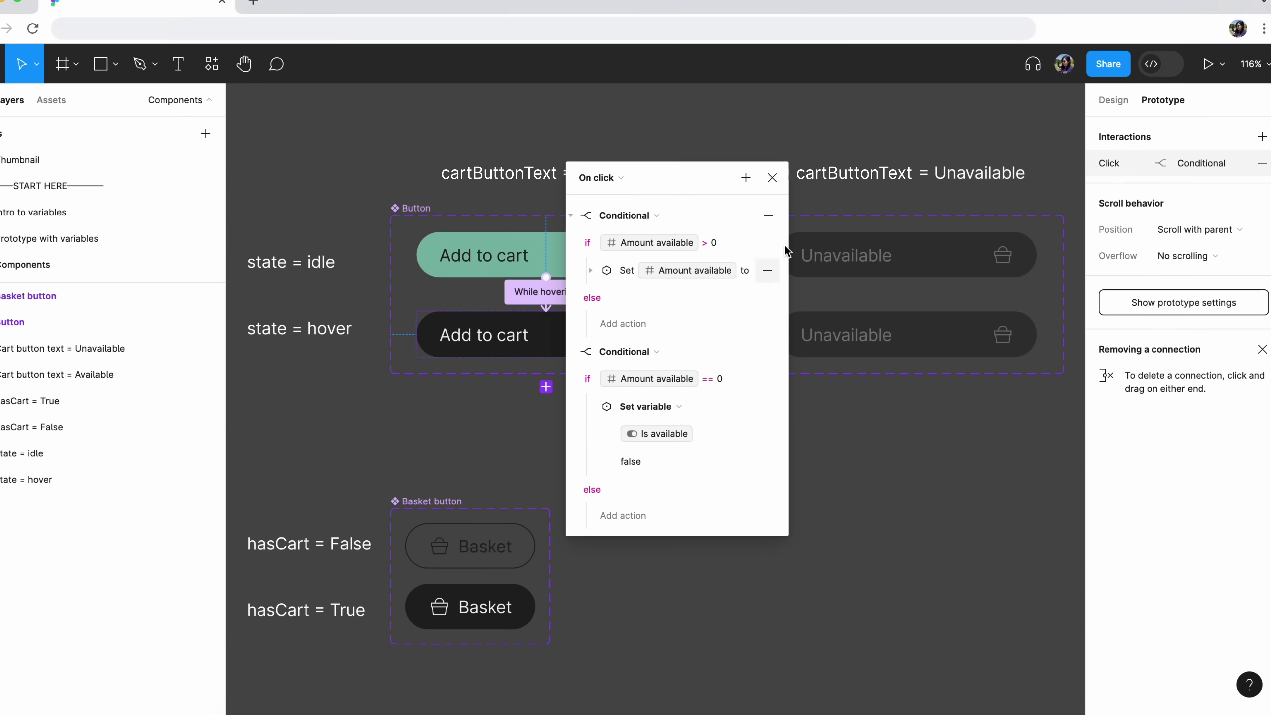
key(Escape)
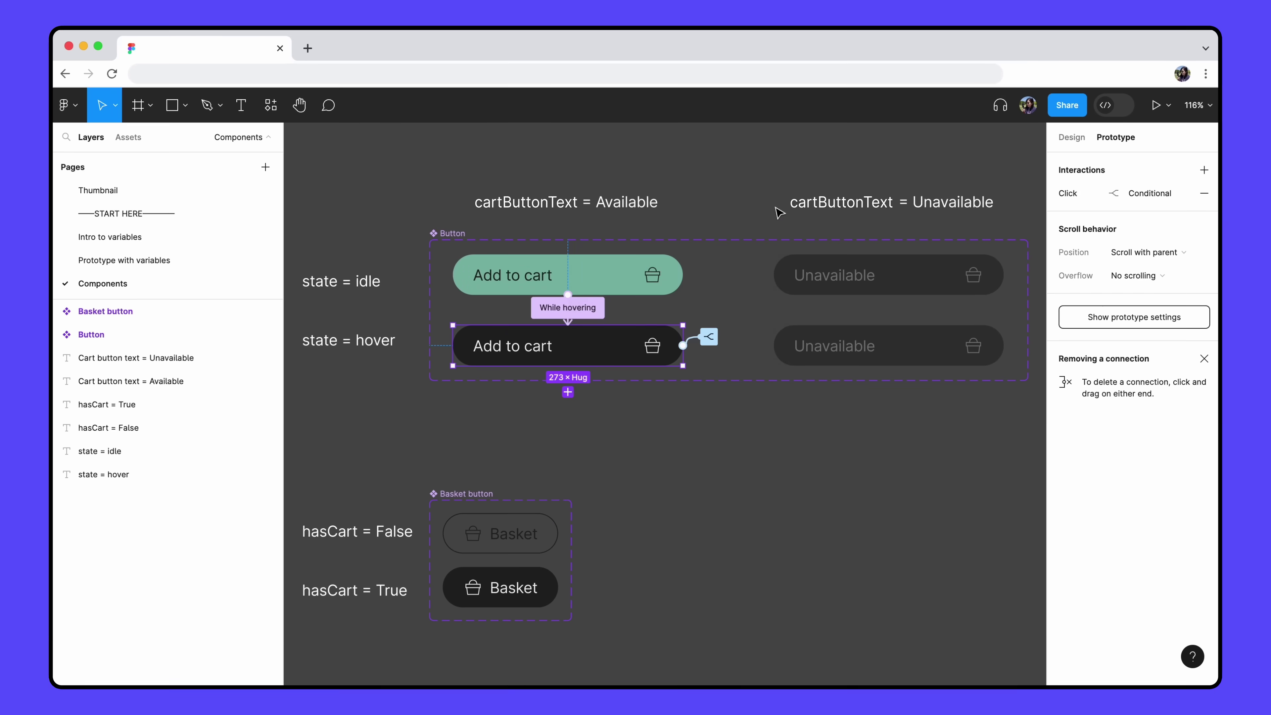
Preview the Prototype with variables page and add four watermelons until the stock count disappears
click(176, 262)
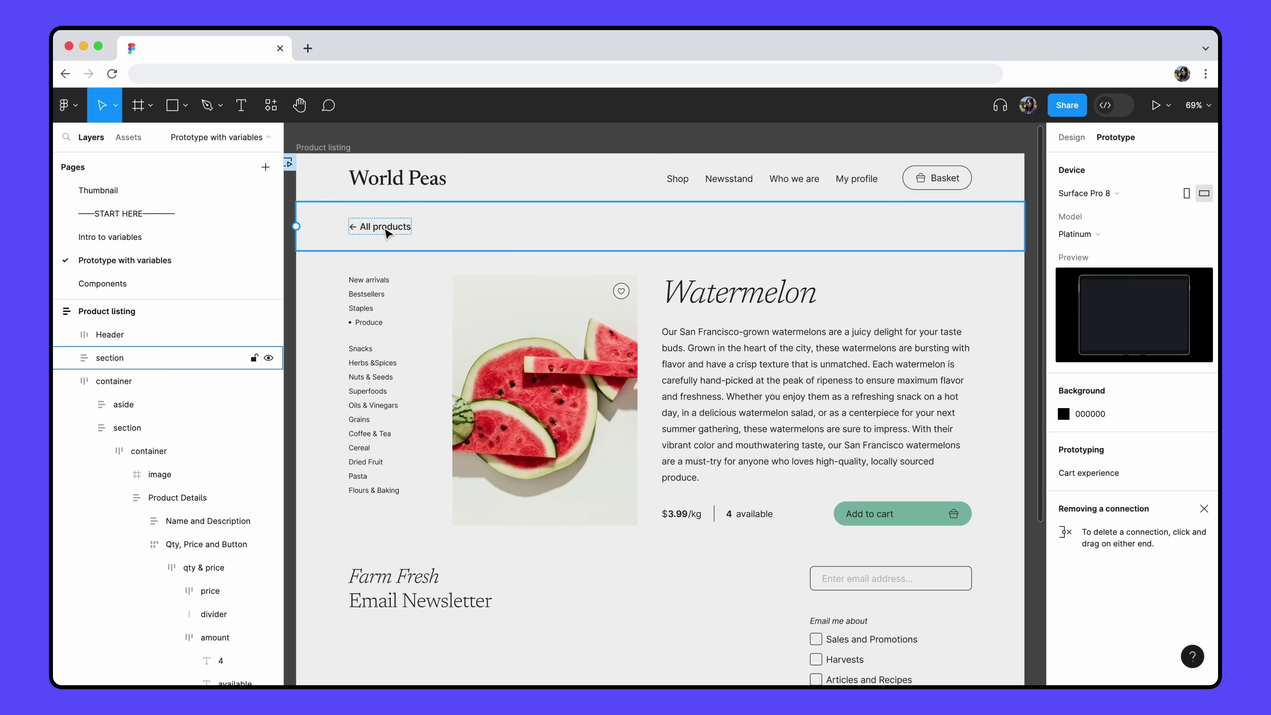
key(shift+space)
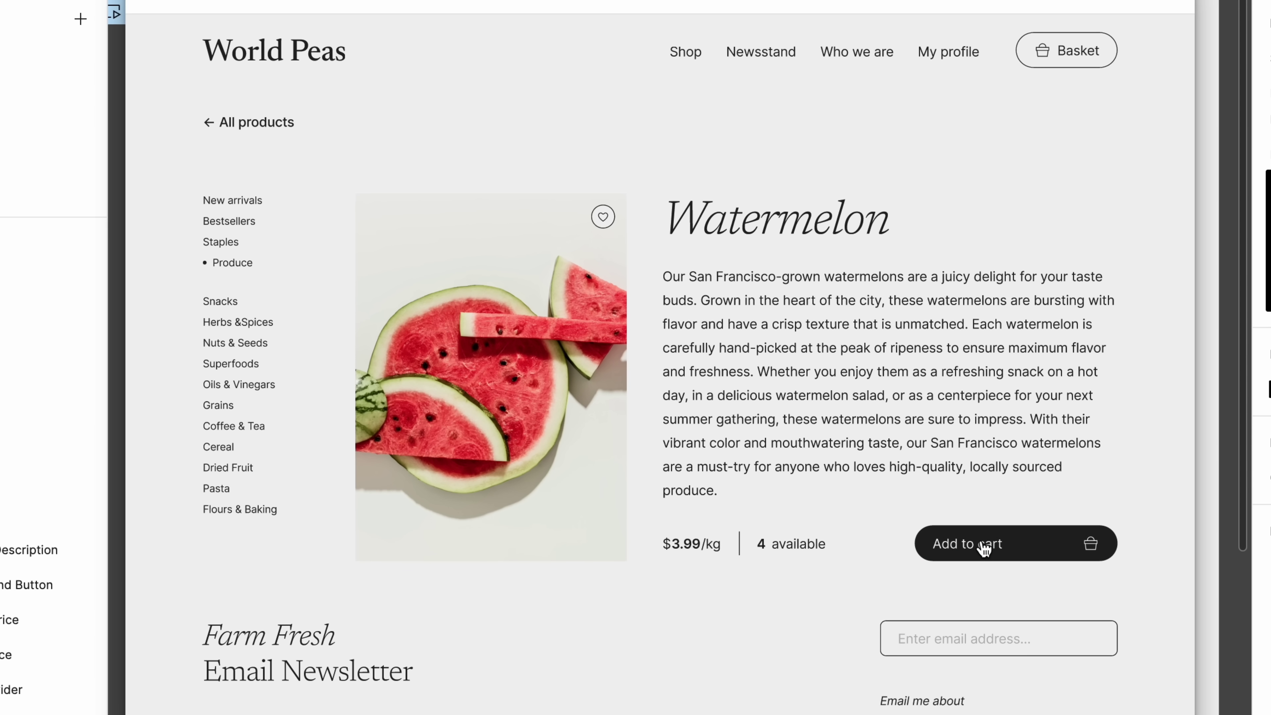
click(864, 518)
click(936, 554)
click(936, 556)
click(1017, 556)
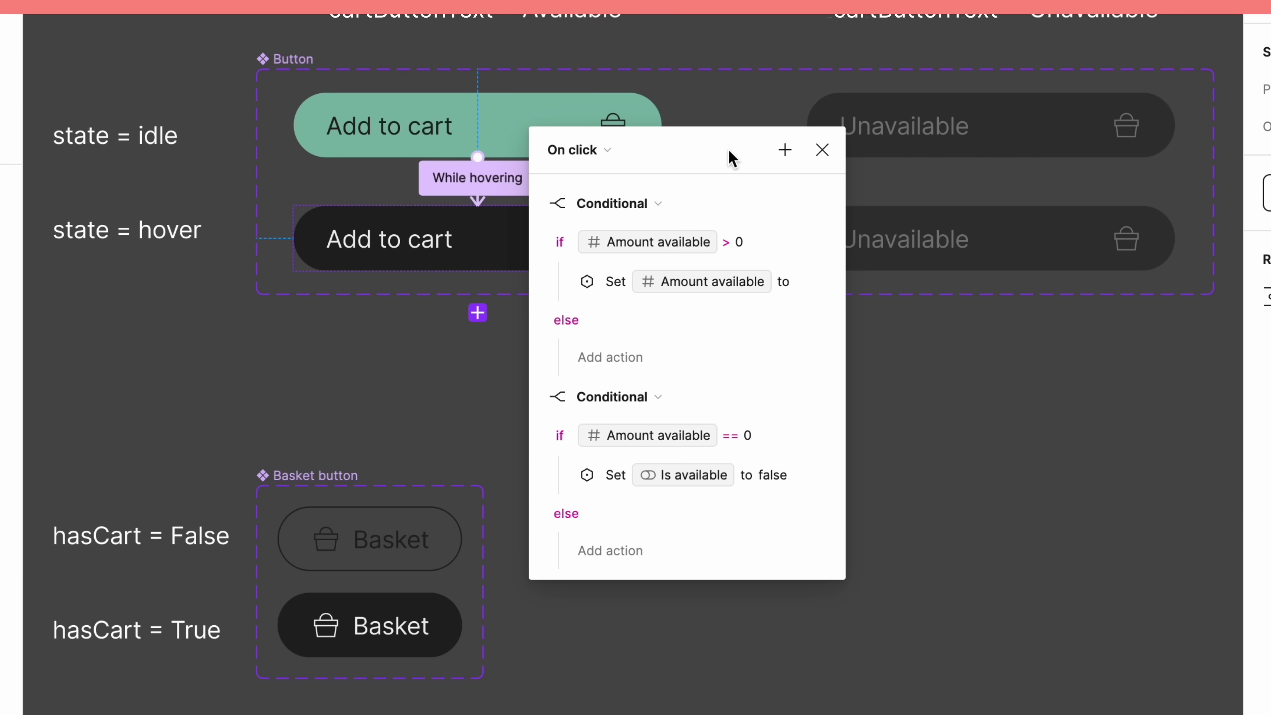
Move the Amount available == 0 Conditional above the > 0 Conditional
click(547, 207)
click(539, 246)
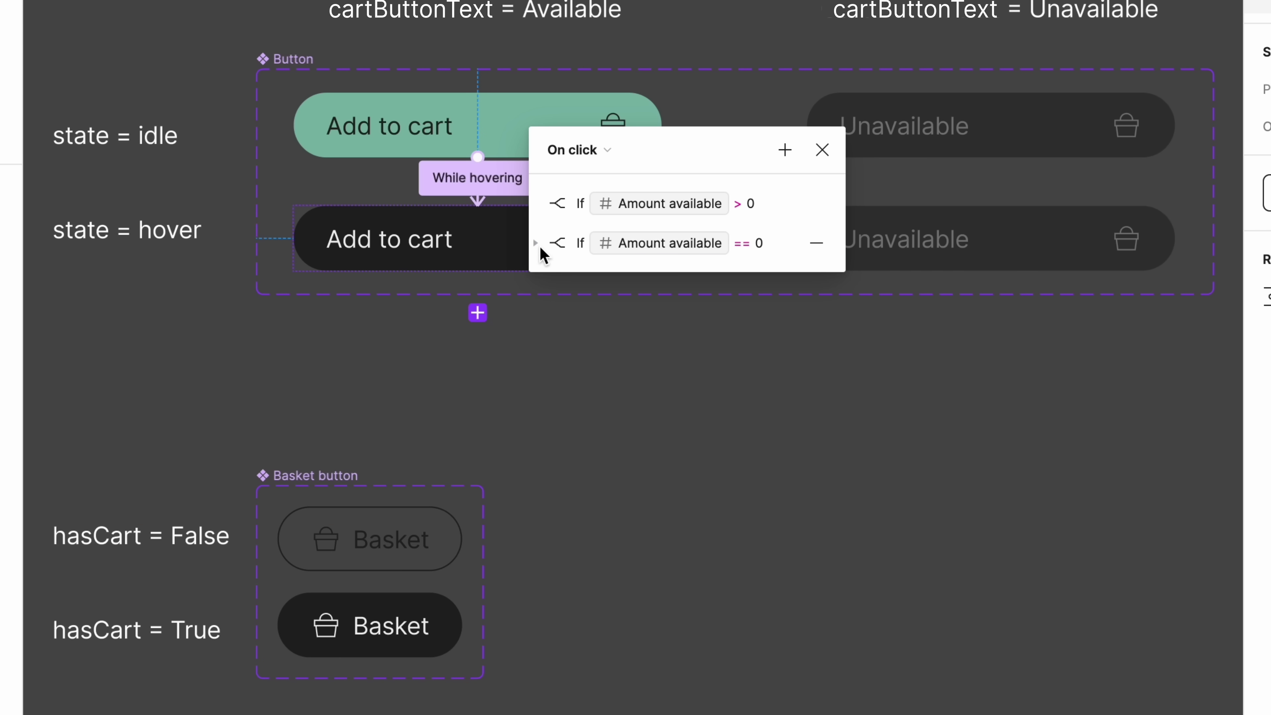
drag(540, 246, 544, 191)
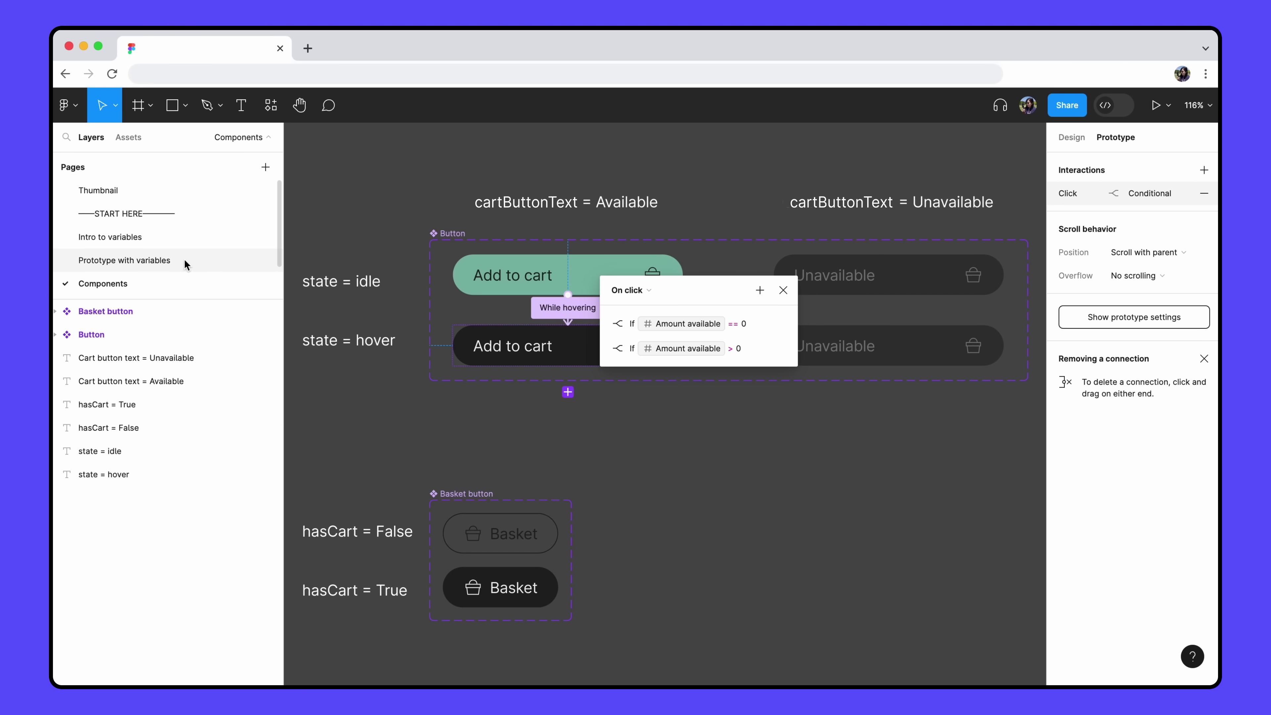
Retest by previewing the Prototype with variables page and adding watermelons to the cart
click(232, 260)
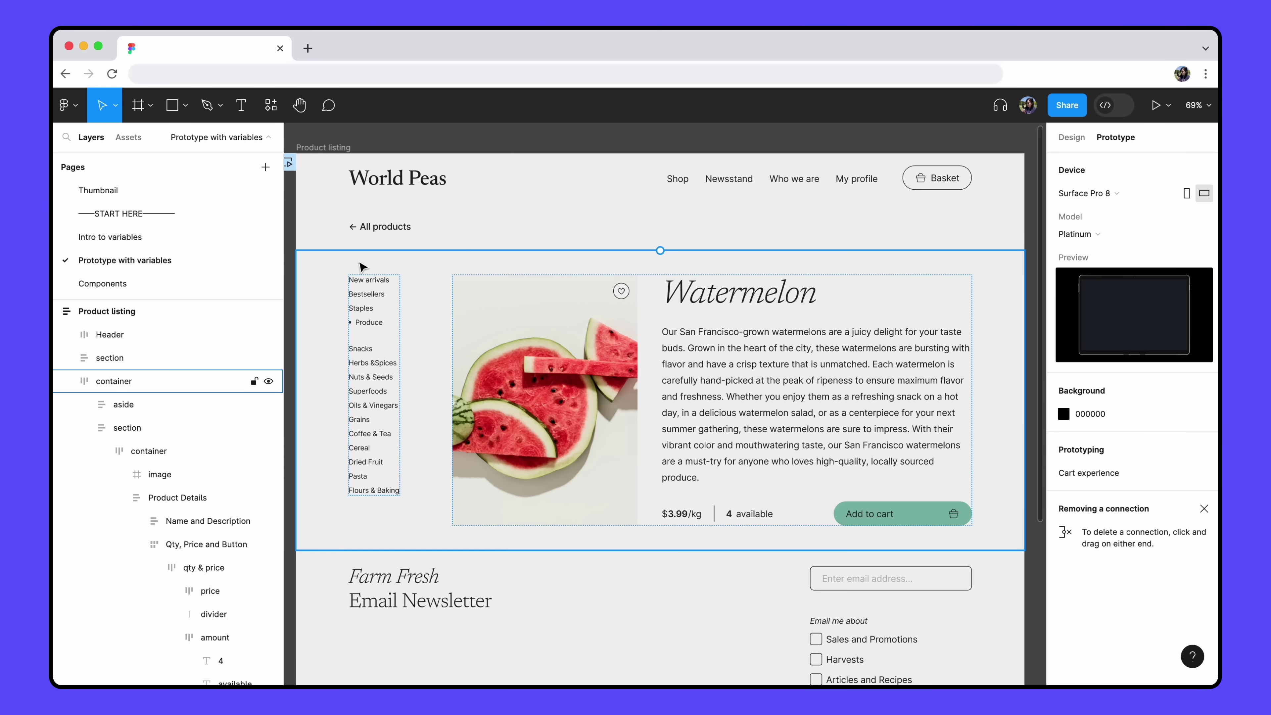
key(shift+space)
click(861, 511)
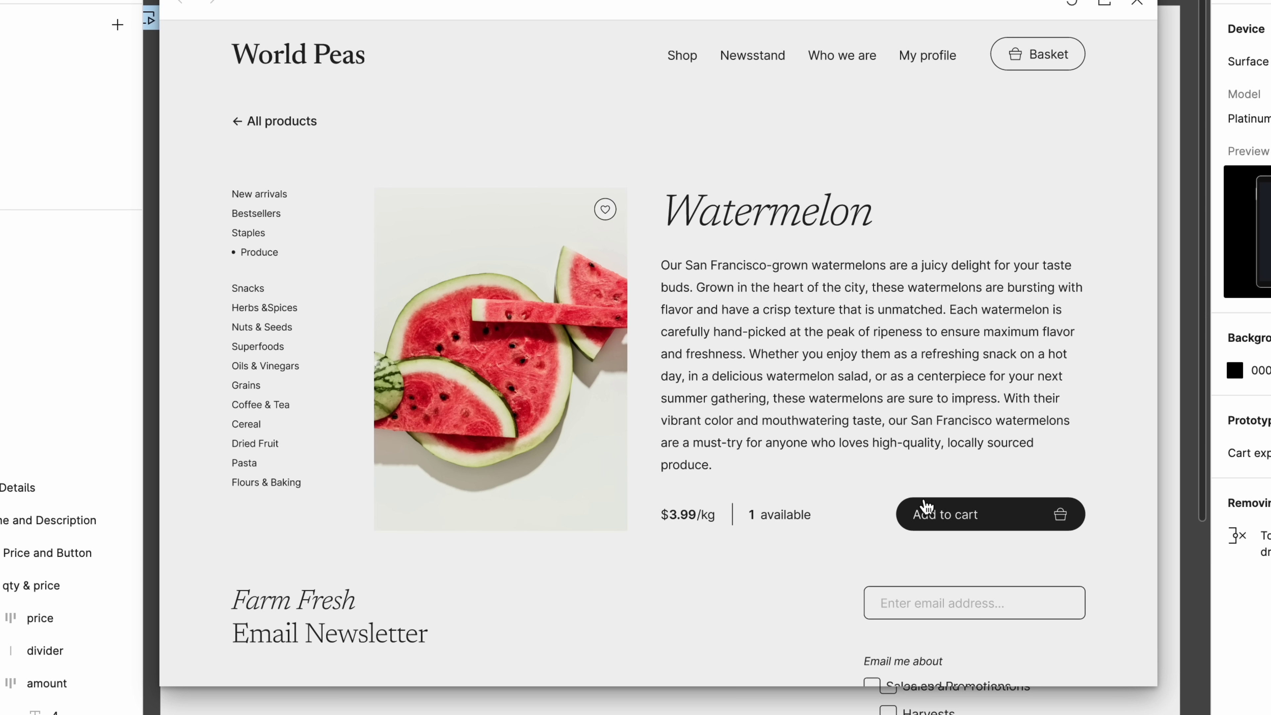
click(926, 507)
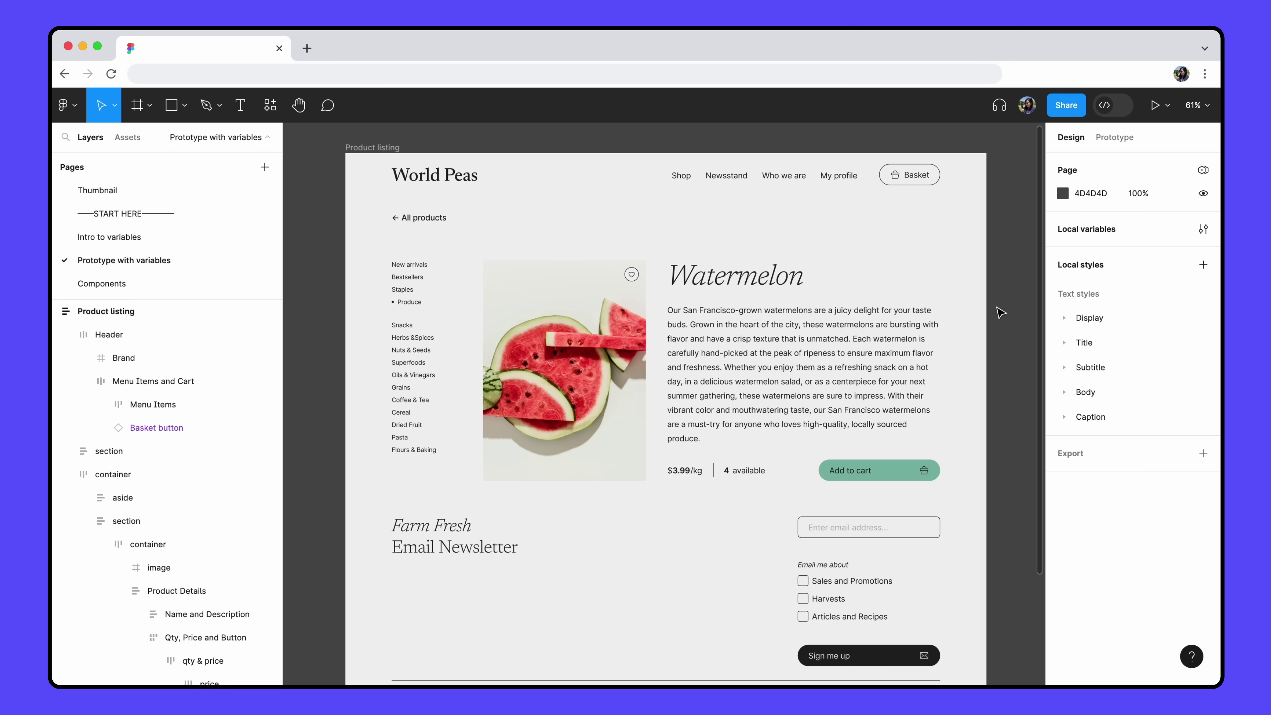
Select the header Basket button and inspect its hasCart True and False variants on the Components page
double_click(930, 186)
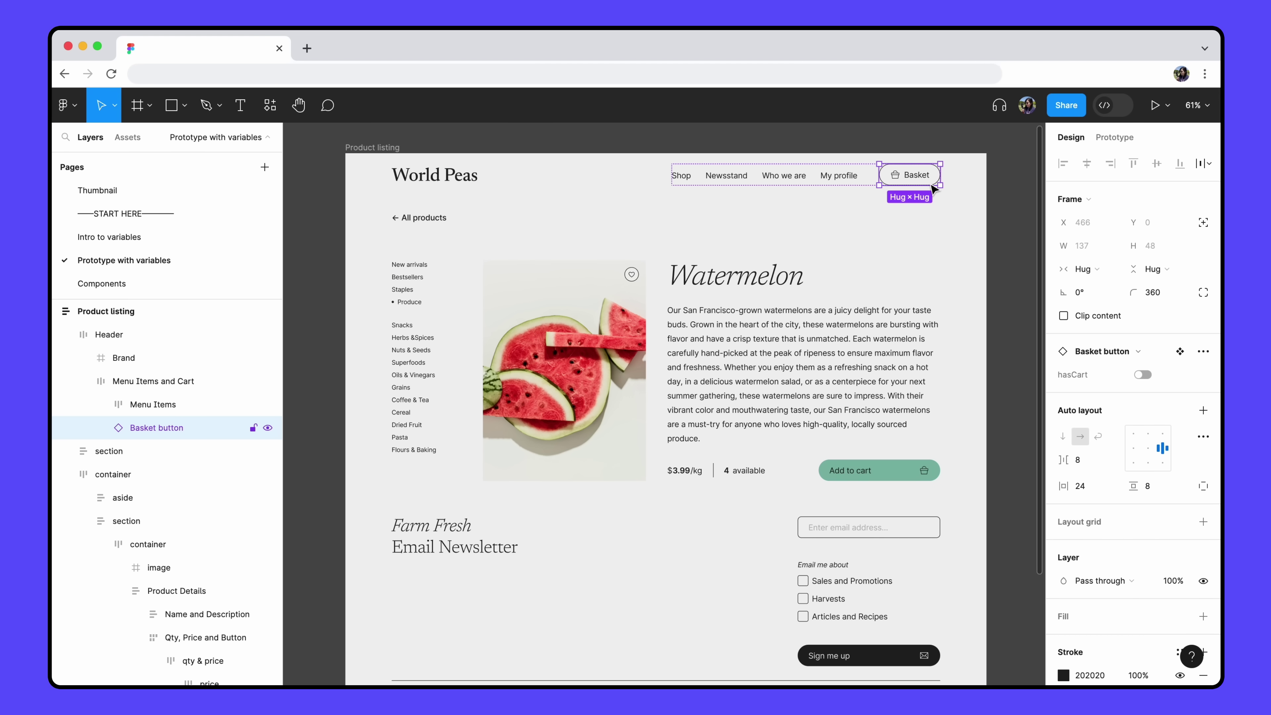
click(133, 281)
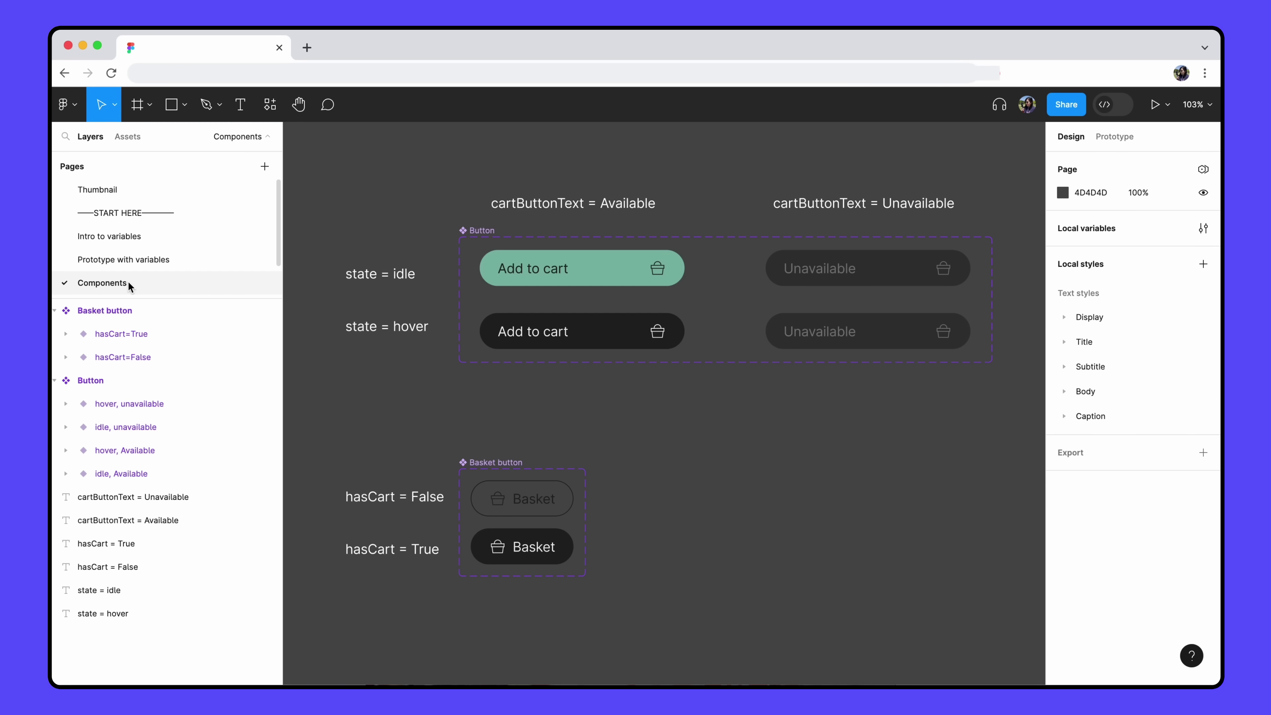
click(479, 462)
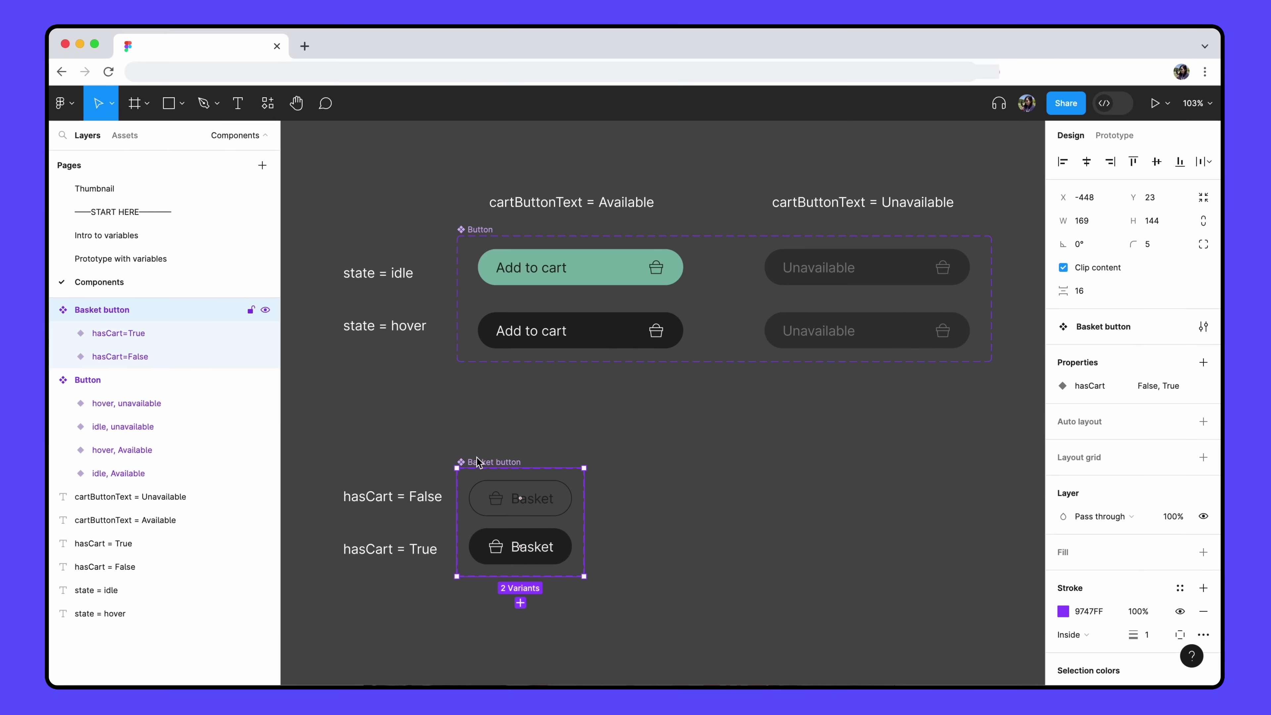
click(560, 547)
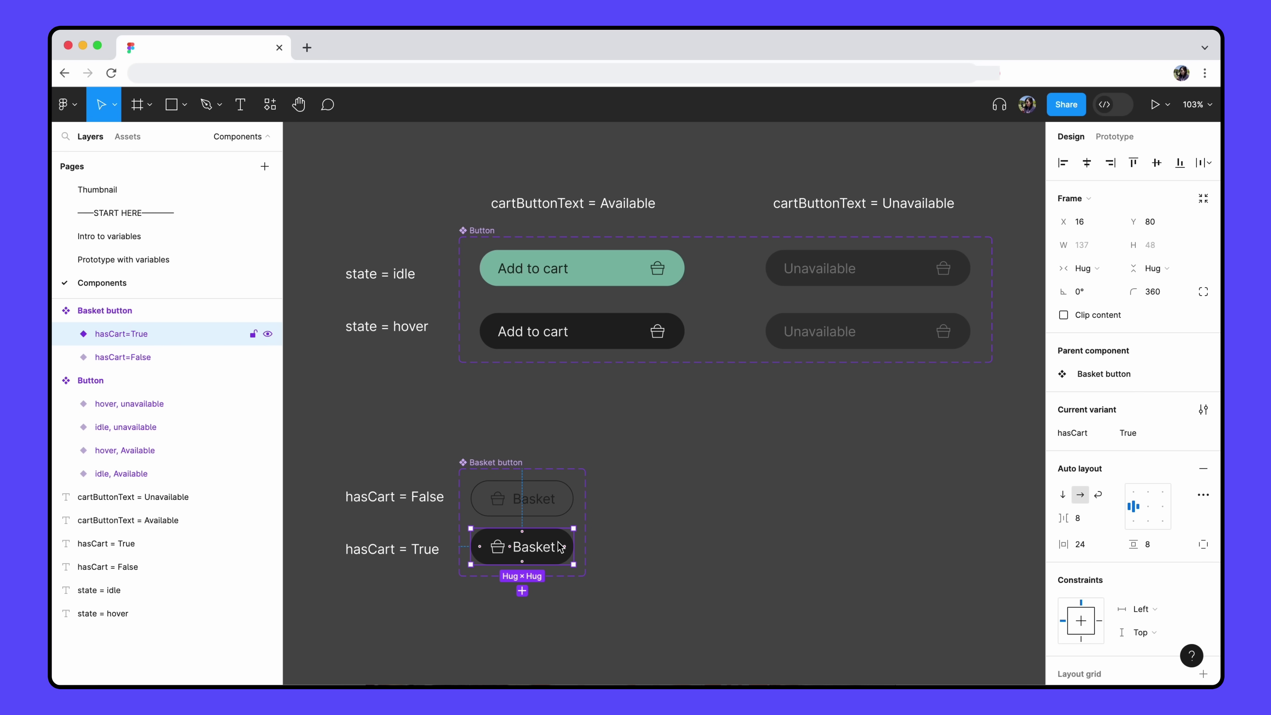
click(562, 515)
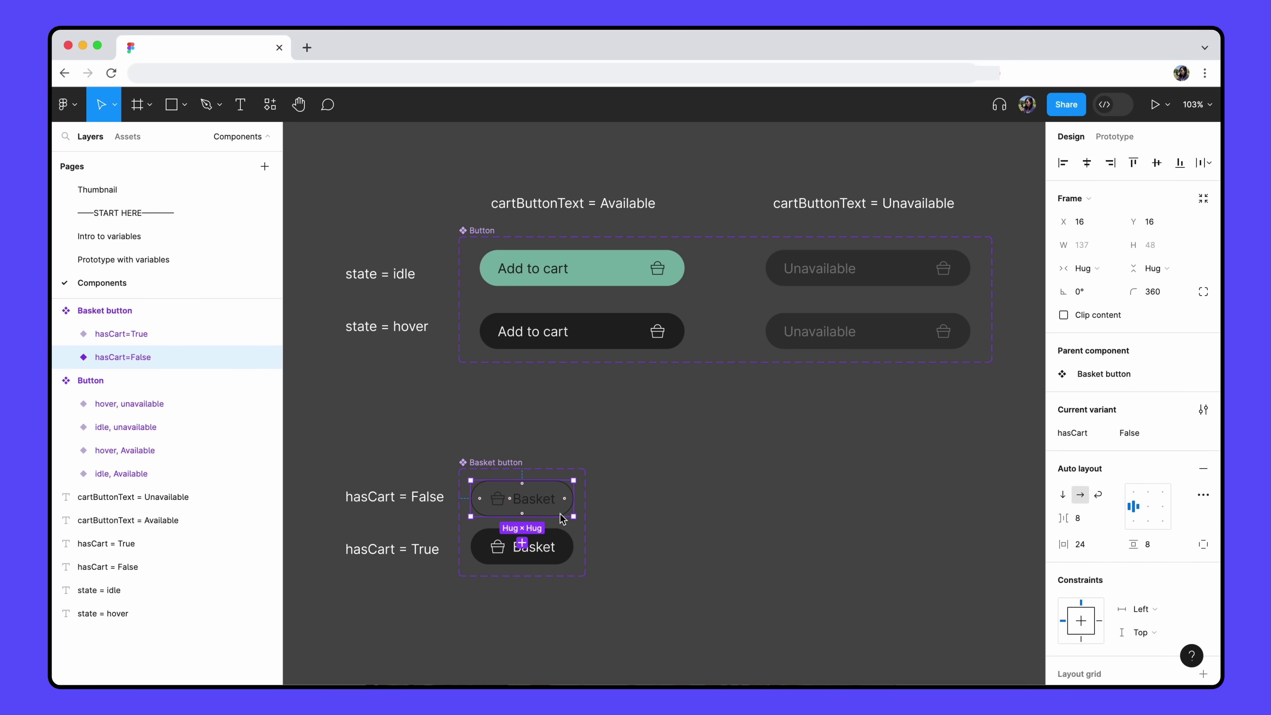
Toggle hasCart on and back off for the header Basket button instance
click(148, 259)
mouse_move(1139, 383)
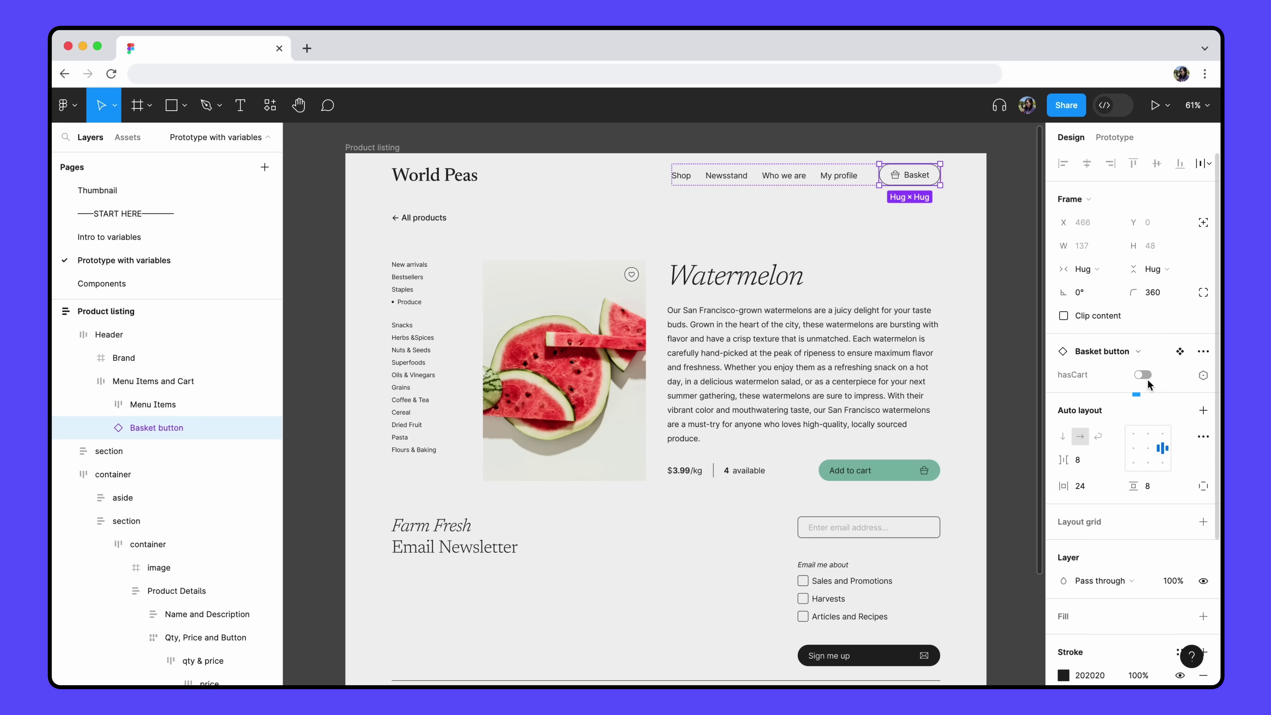
click(1146, 376)
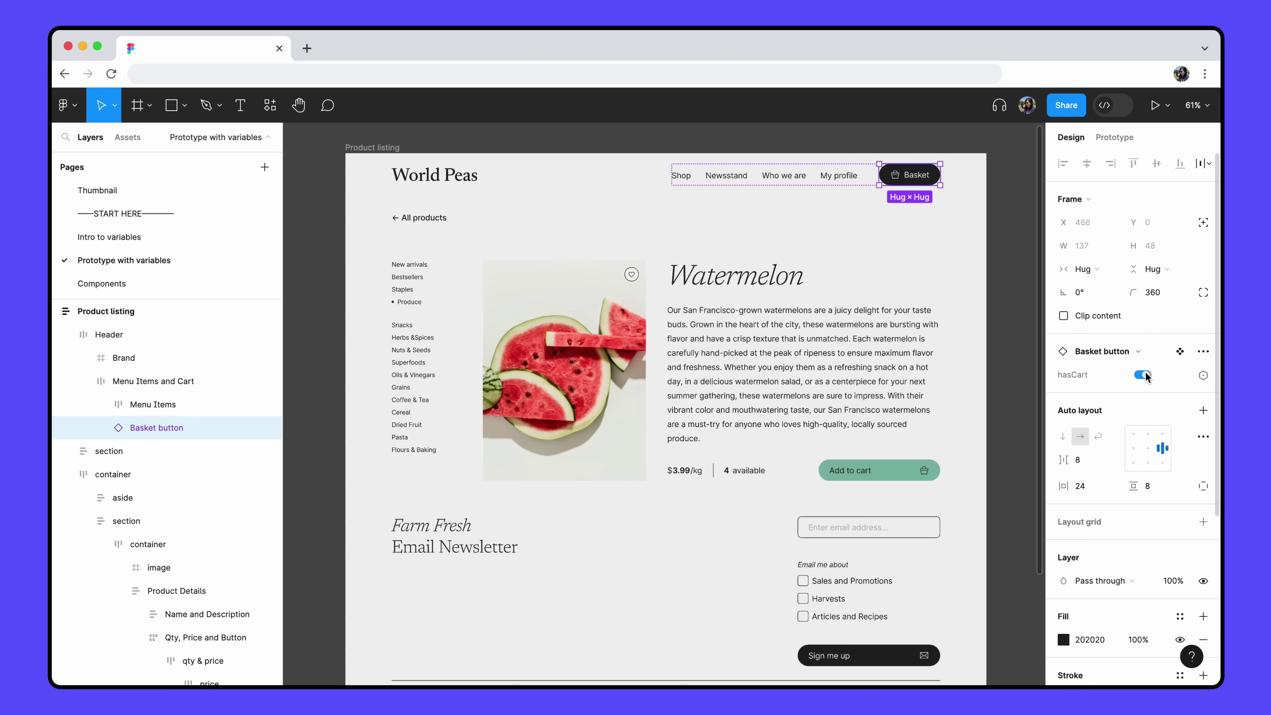
click(1147, 376)
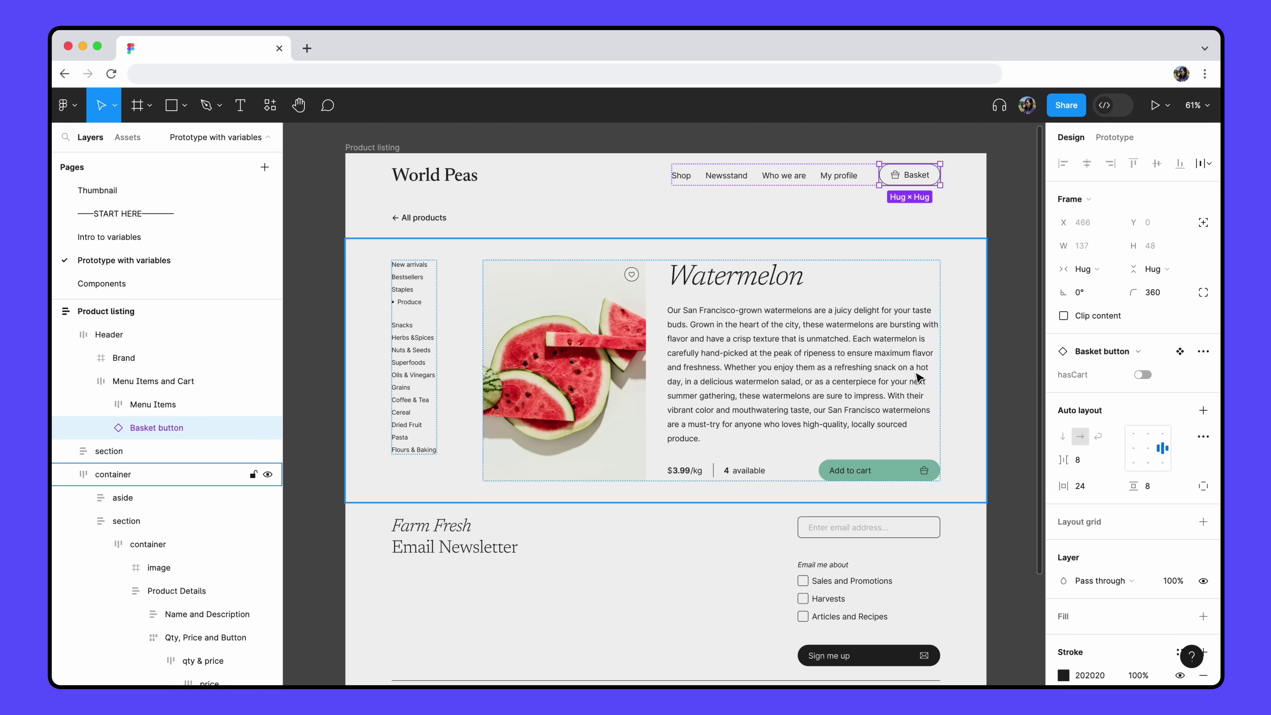
Create a Boolean variable 'Has cart', left at False, in Local variables
click(134, 285)
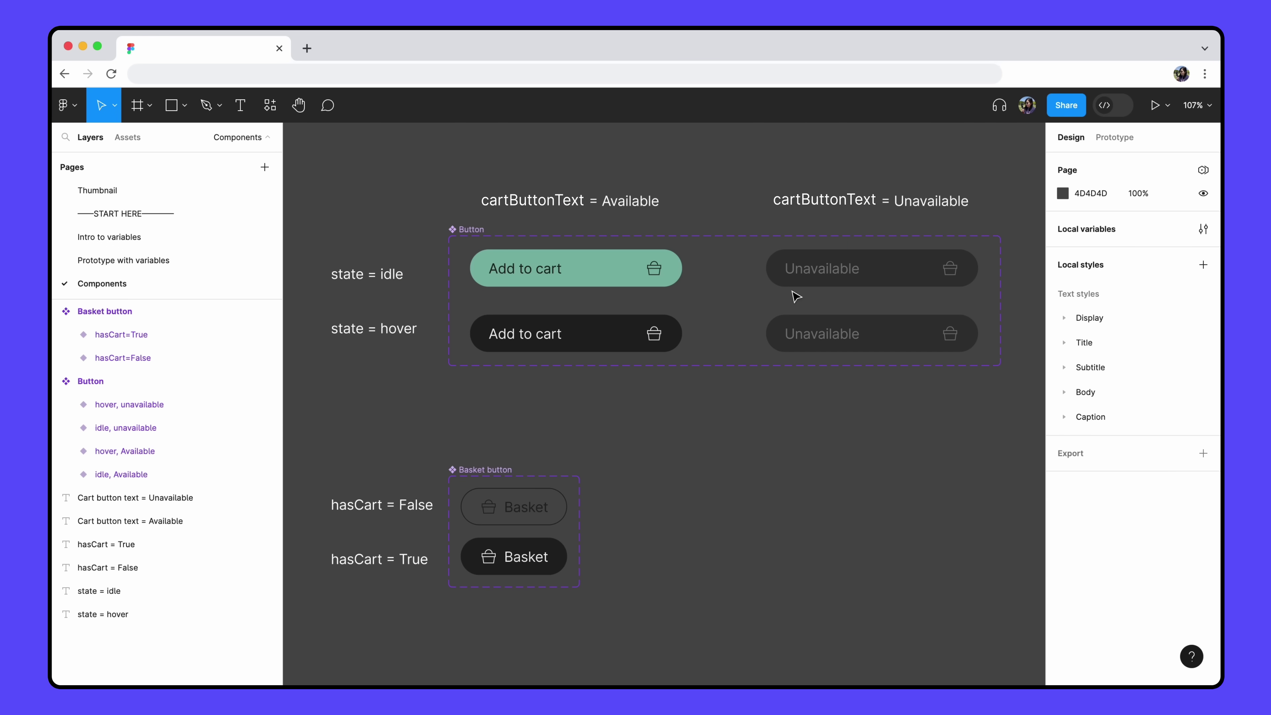
click(1204, 231)
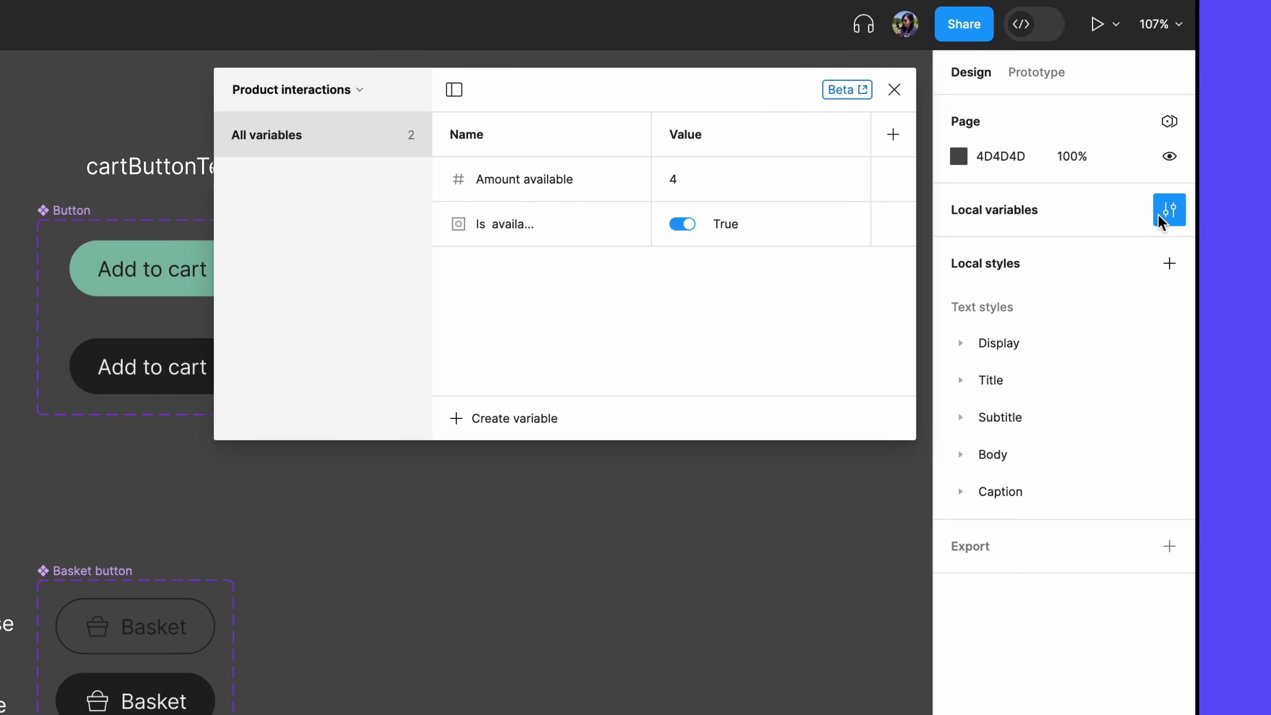
click(540, 418)
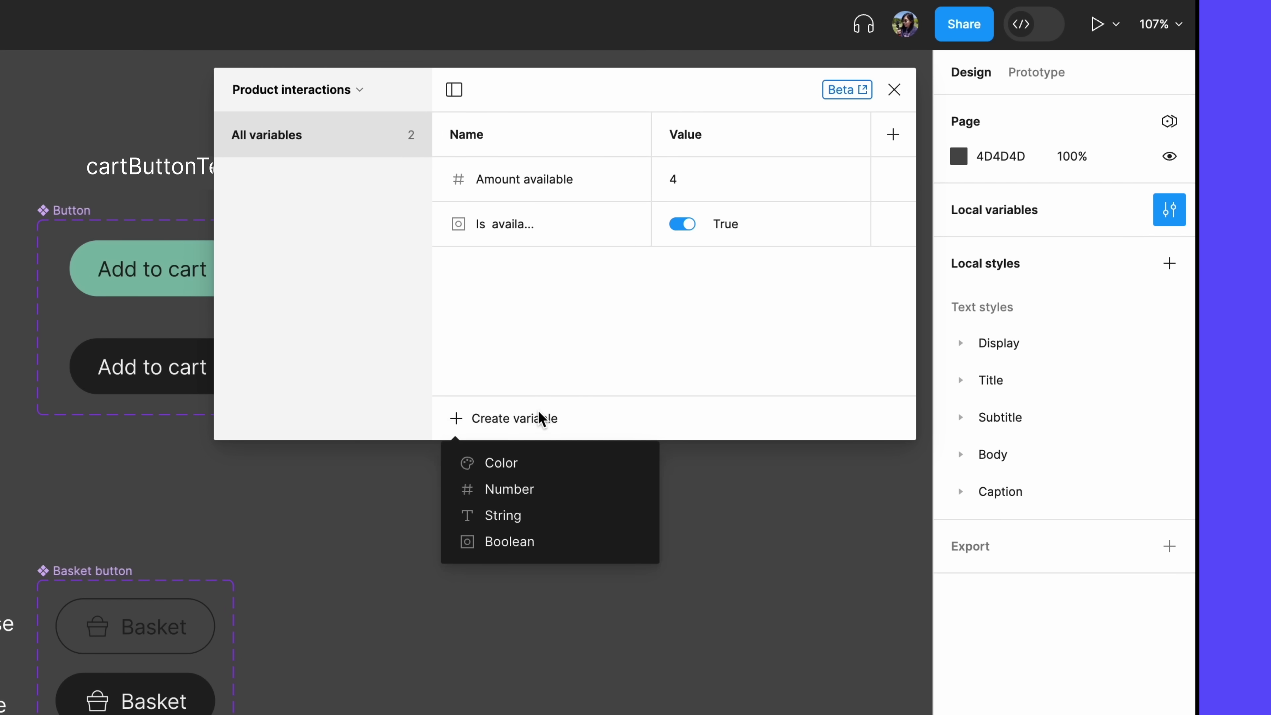
click(531, 540)
text(Has cart)
key(Return)
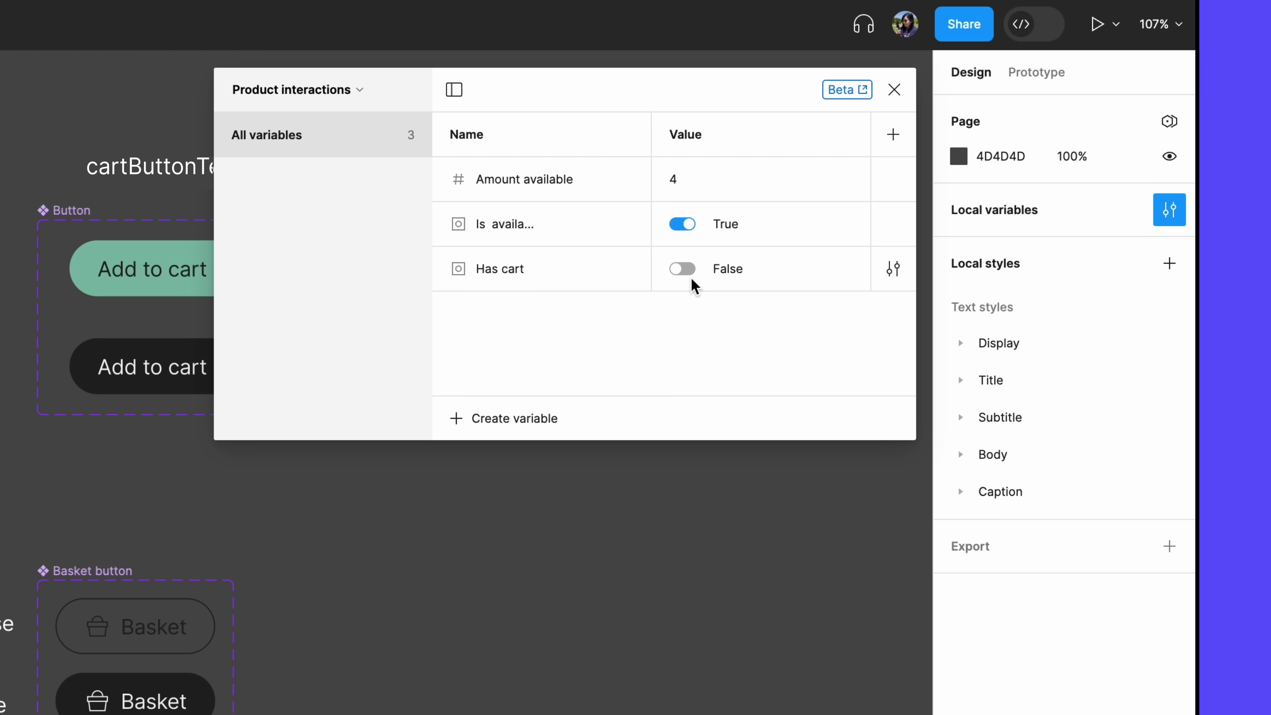
click(125, 571)
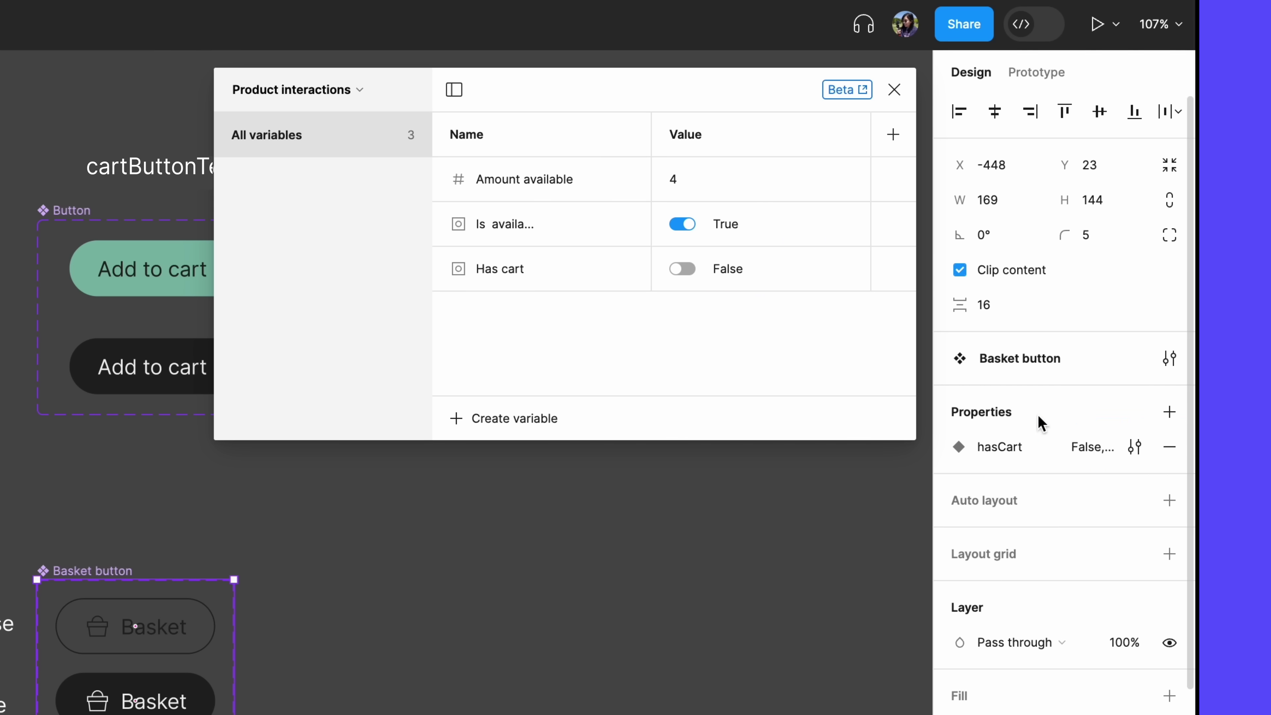
Close variables and open the hover Add to cart variant's On click interaction in Prototype settings
click(893, 92)
click(1048, 73)
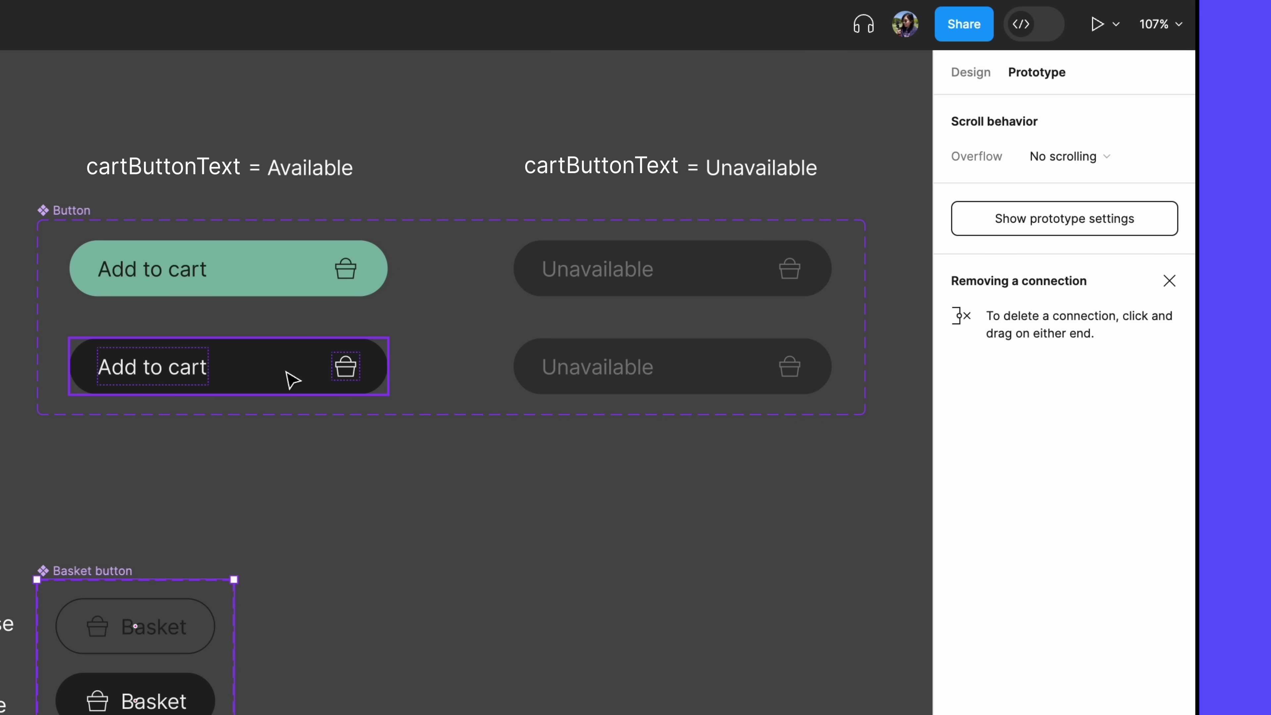
click(290, 373)
click(431, 350)
drag(464, 402, 436, 218)
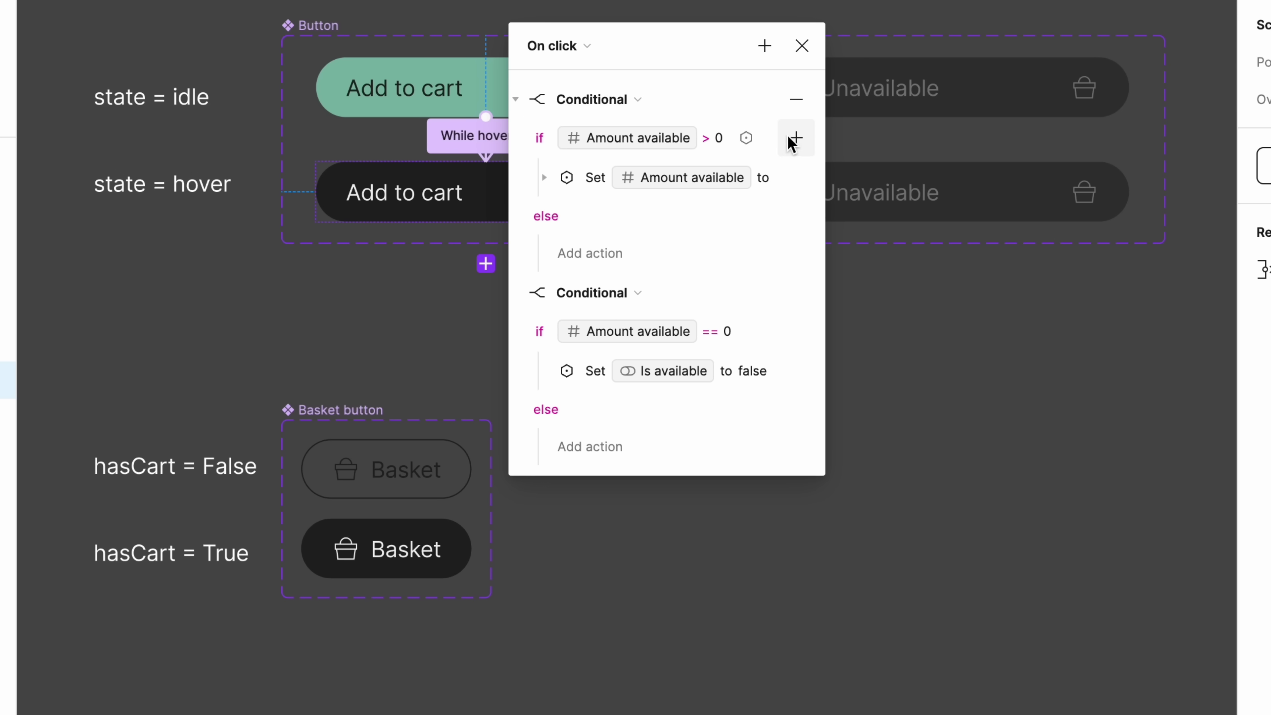
In the '> 0' branch, add a Set variable action setting Has cart to true
click(795, 138)
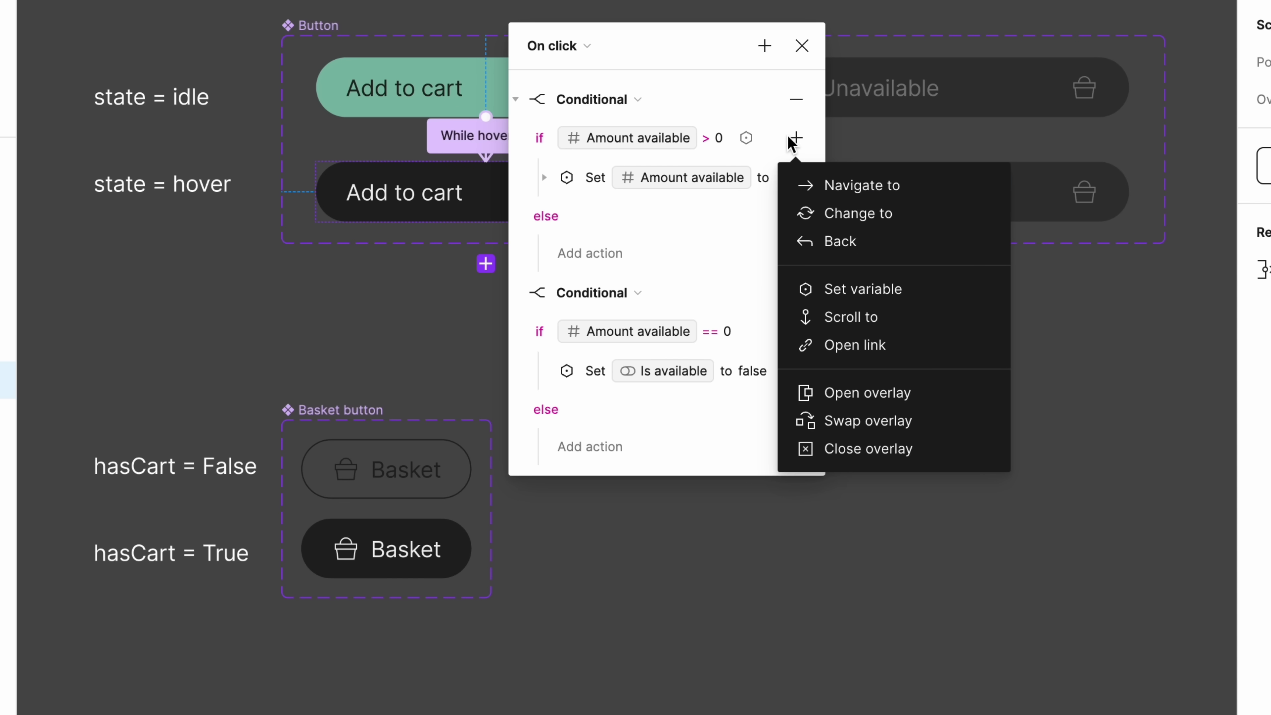
click(886, 295)
click(706, 433)
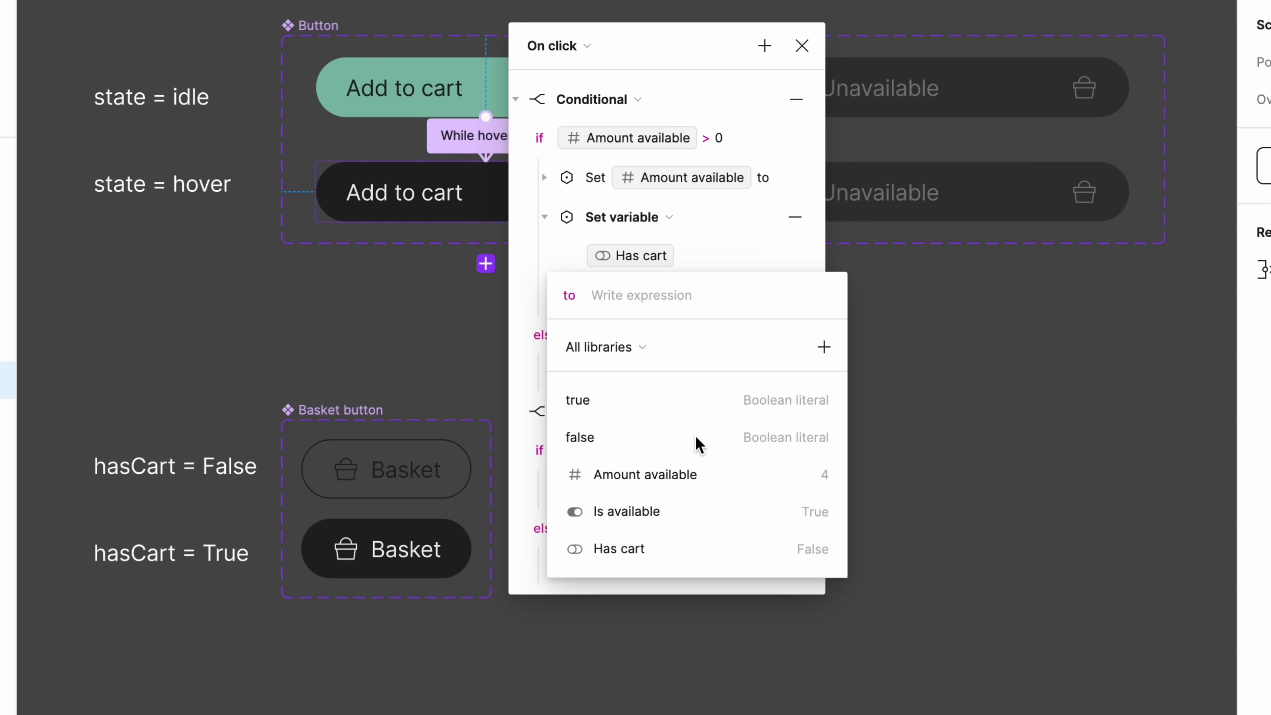
click(649, 408)
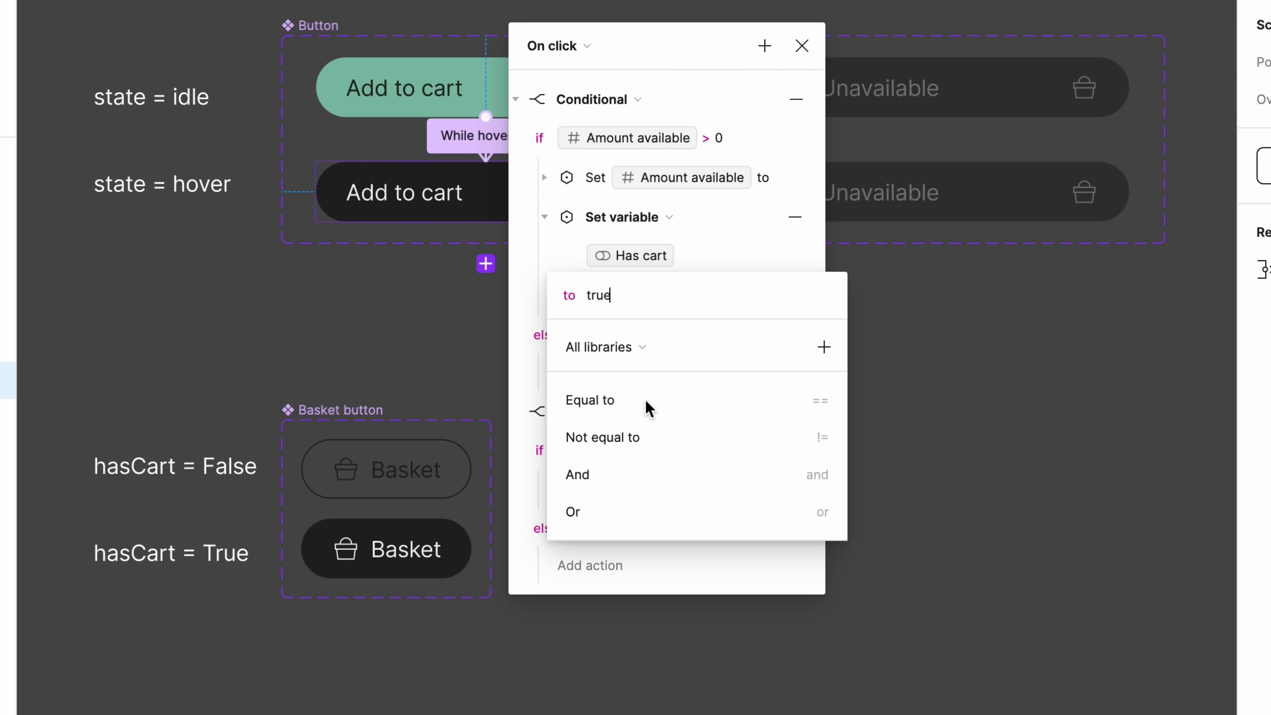
key(Return)
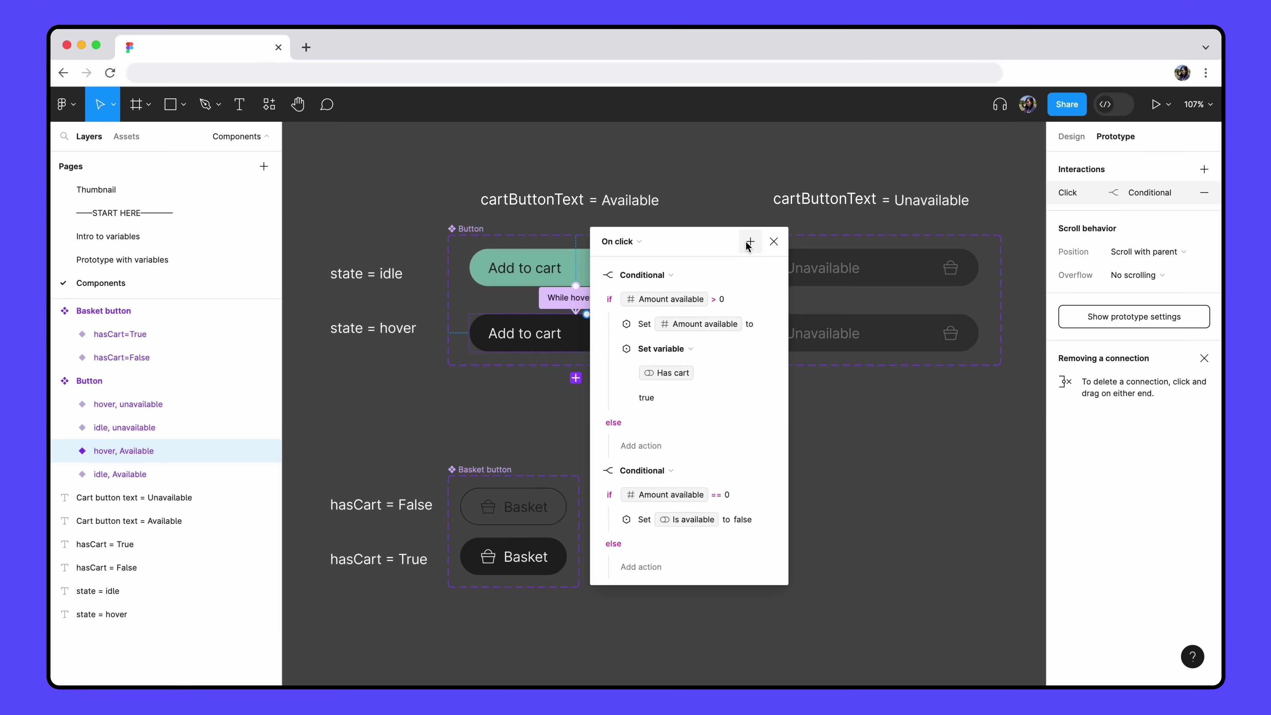
On the Prototype with variables page, bind the header Basket button's hasCart to Has cart
click(774, 242)
click(183, 261)
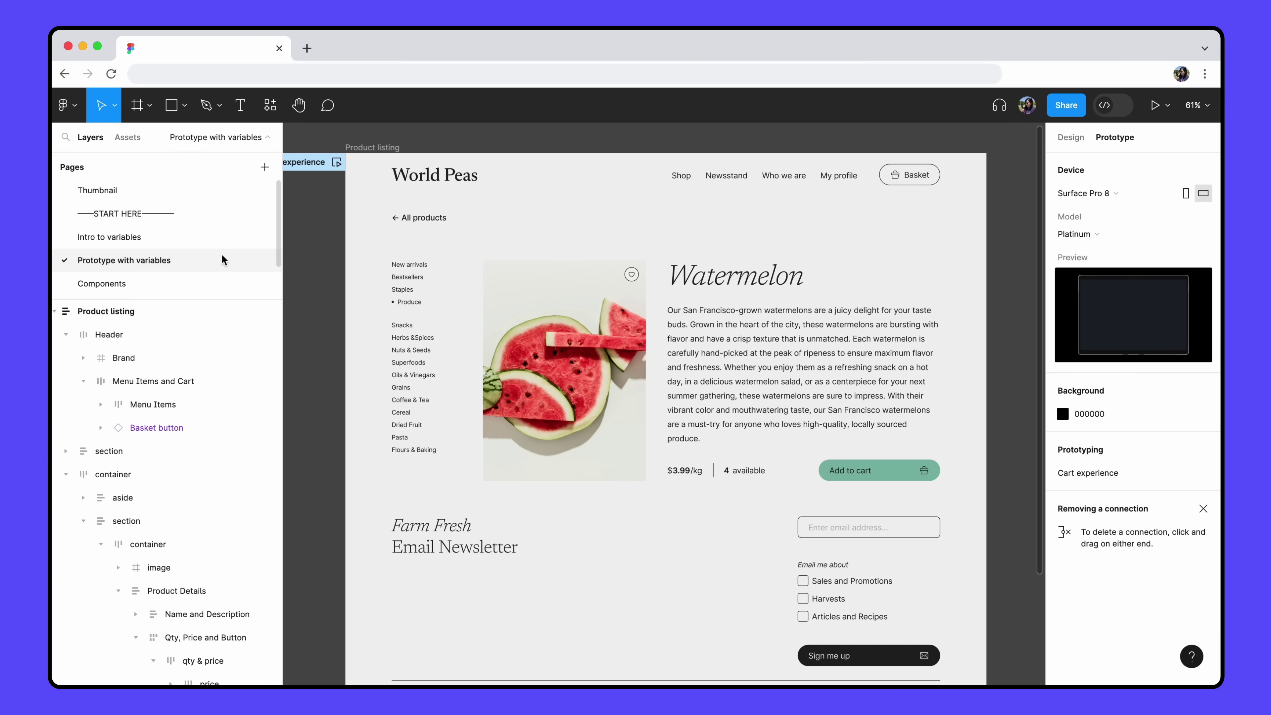
click(905, 184)
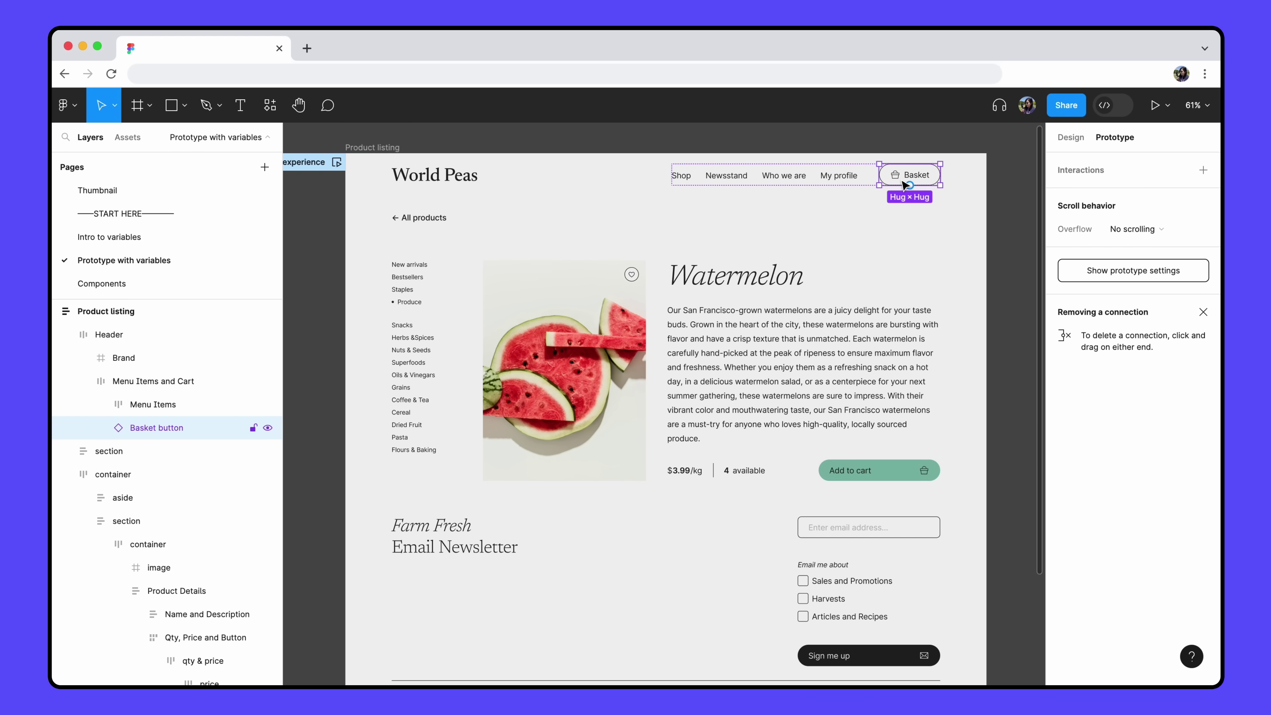
click(1071, 137)
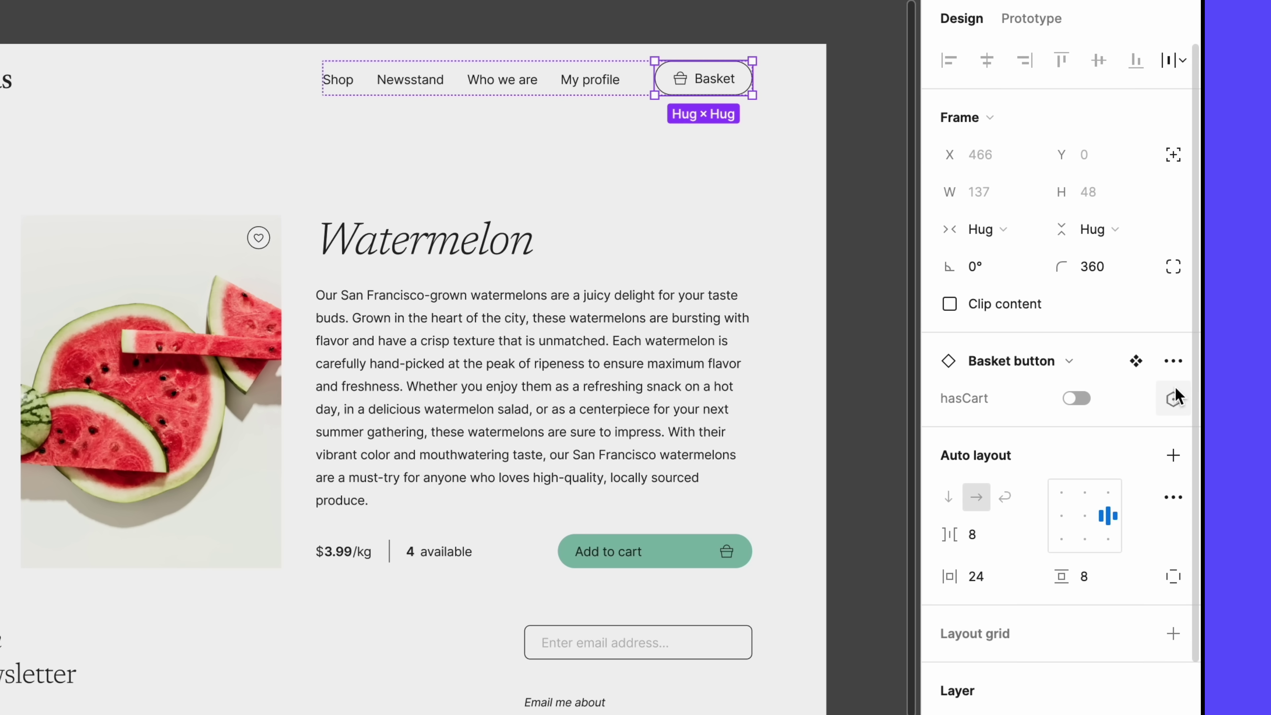
click(1173, 398)
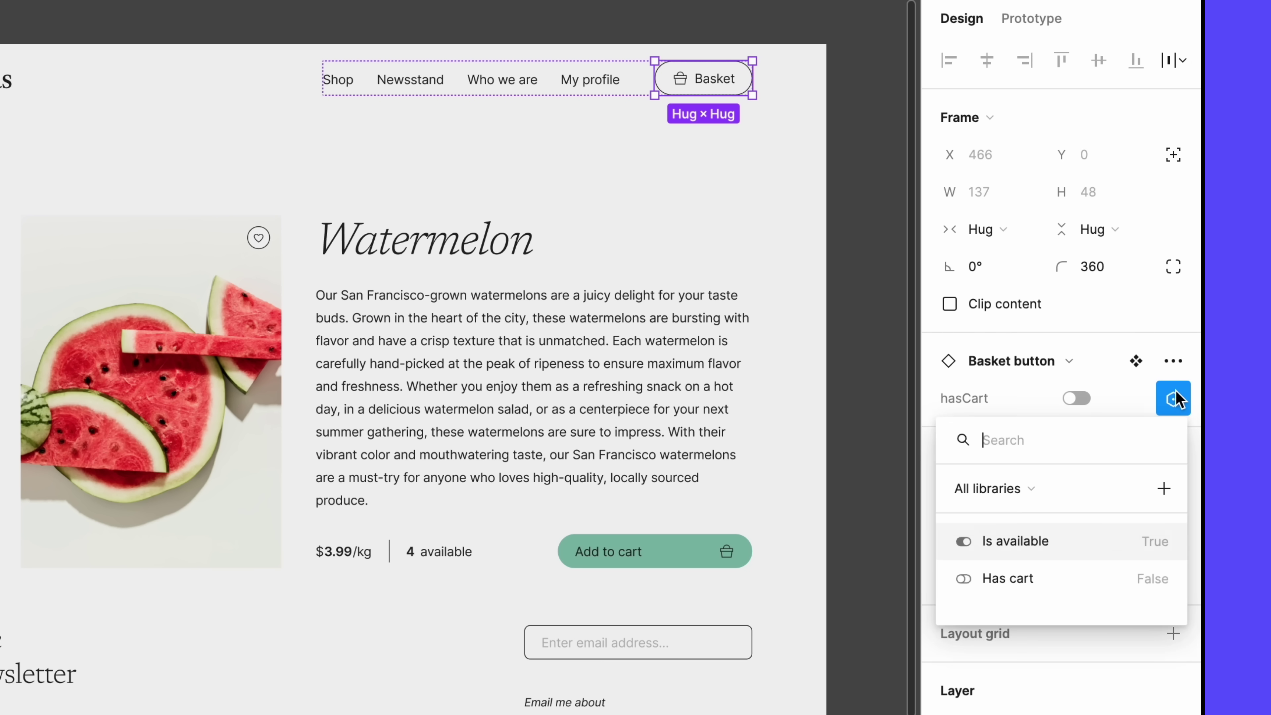
click(1048, 581)
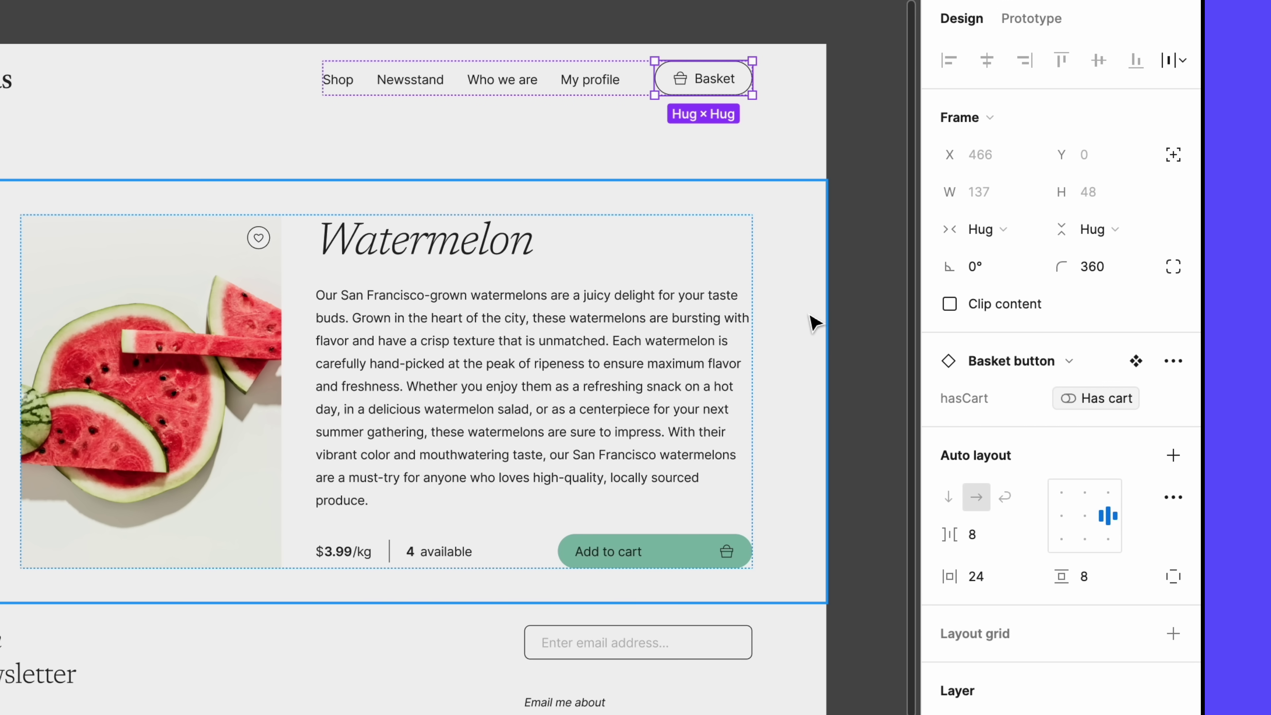
Preview the page, add a watermelon to confirm stock drops from 4 to 3, then close the preview
key(shift+space)
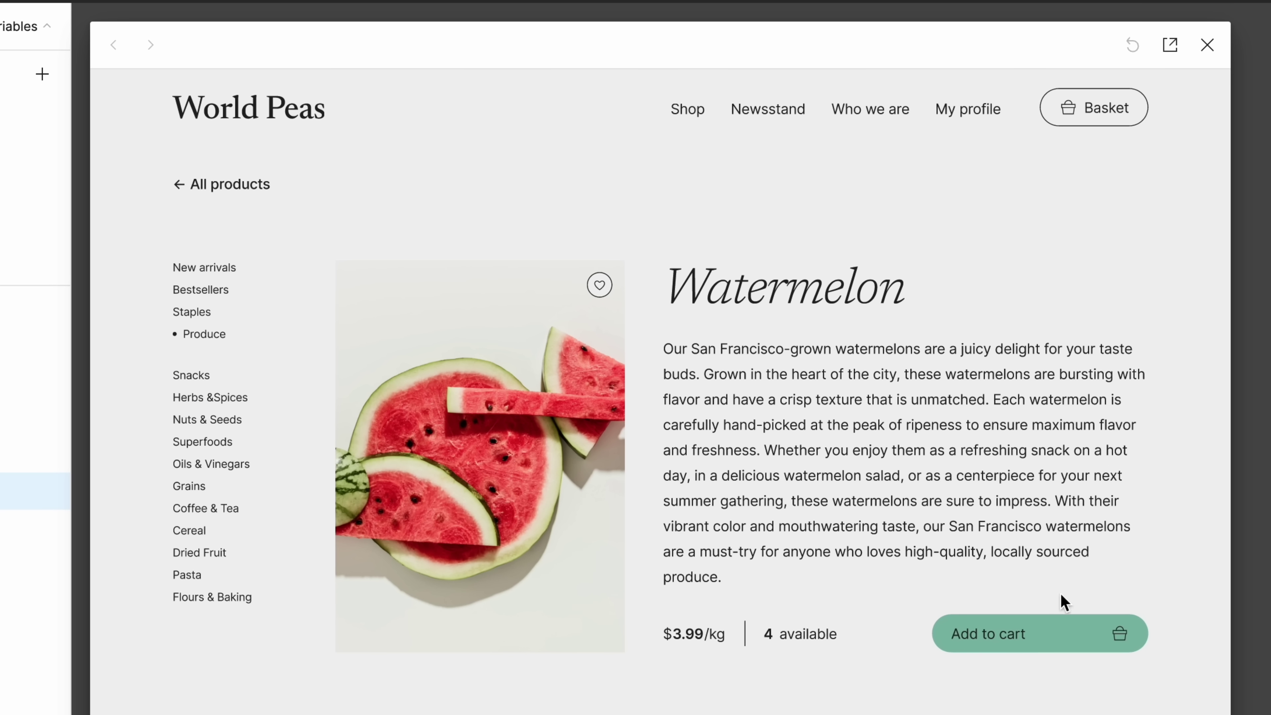
click(1049, 638)
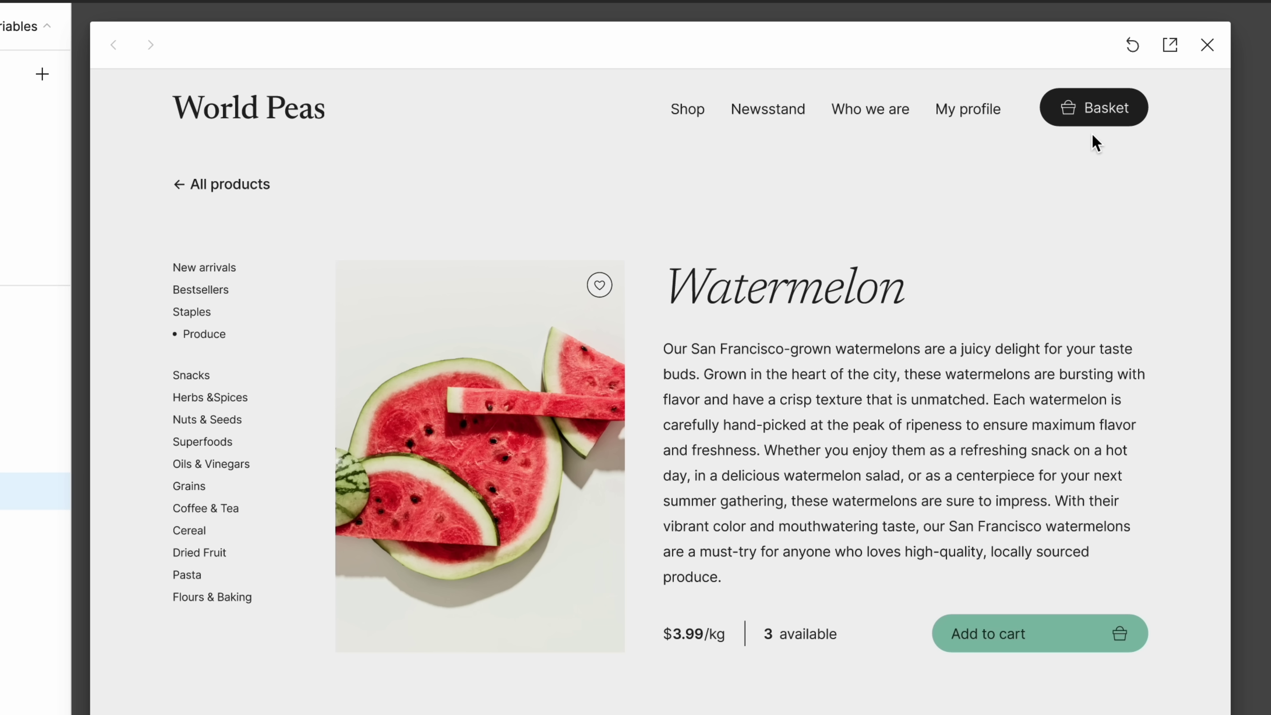
click(1207, 45)
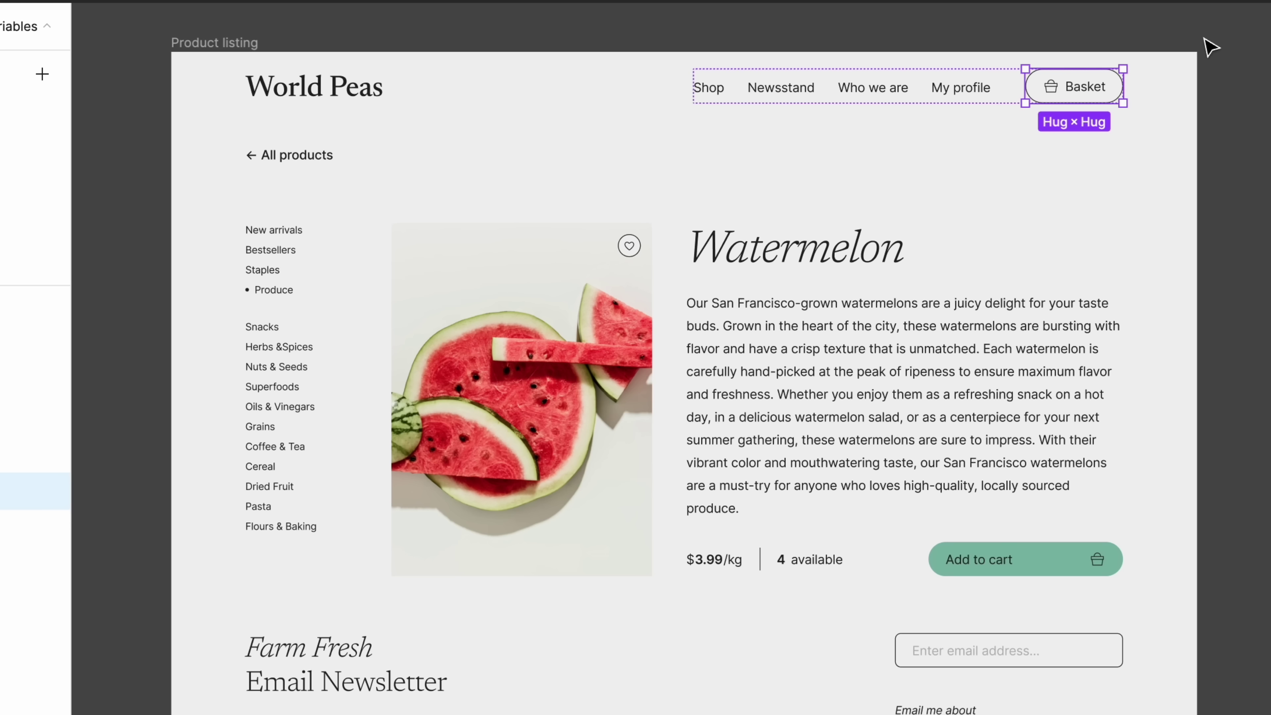
click(1211, 48)
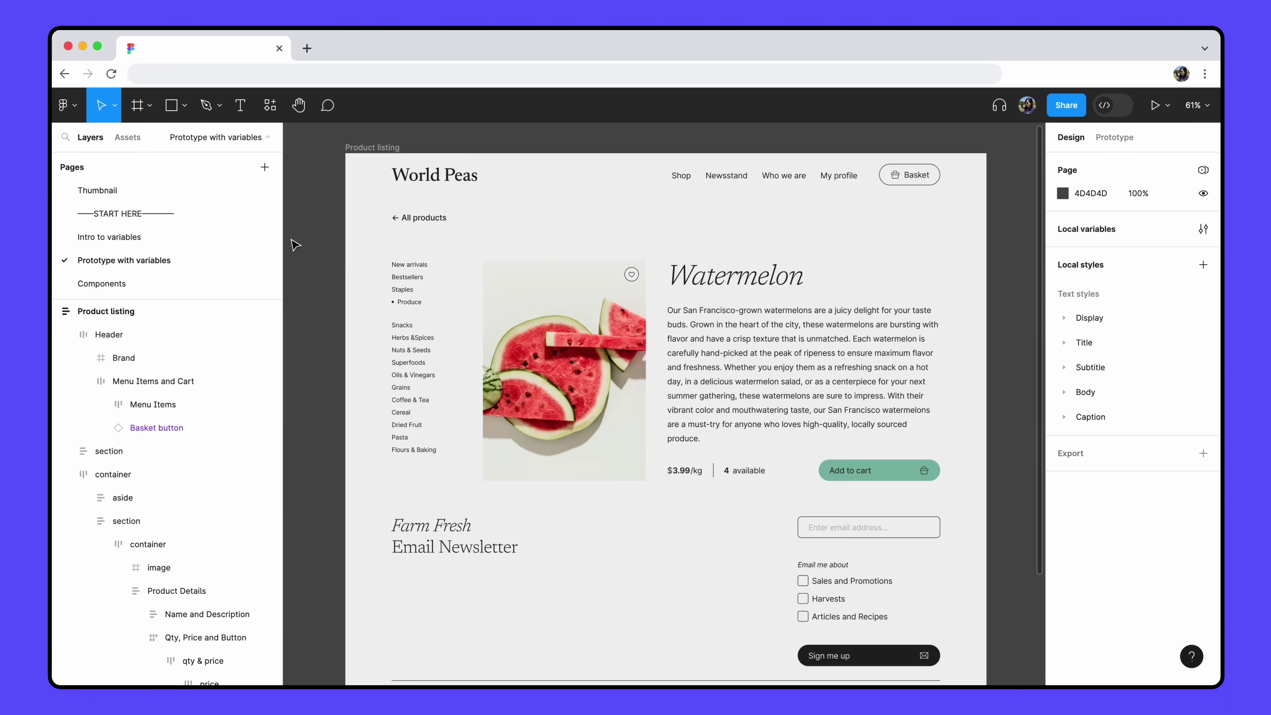
Go to the Components page, select the Button component set, then deselect it
click(127, 284)
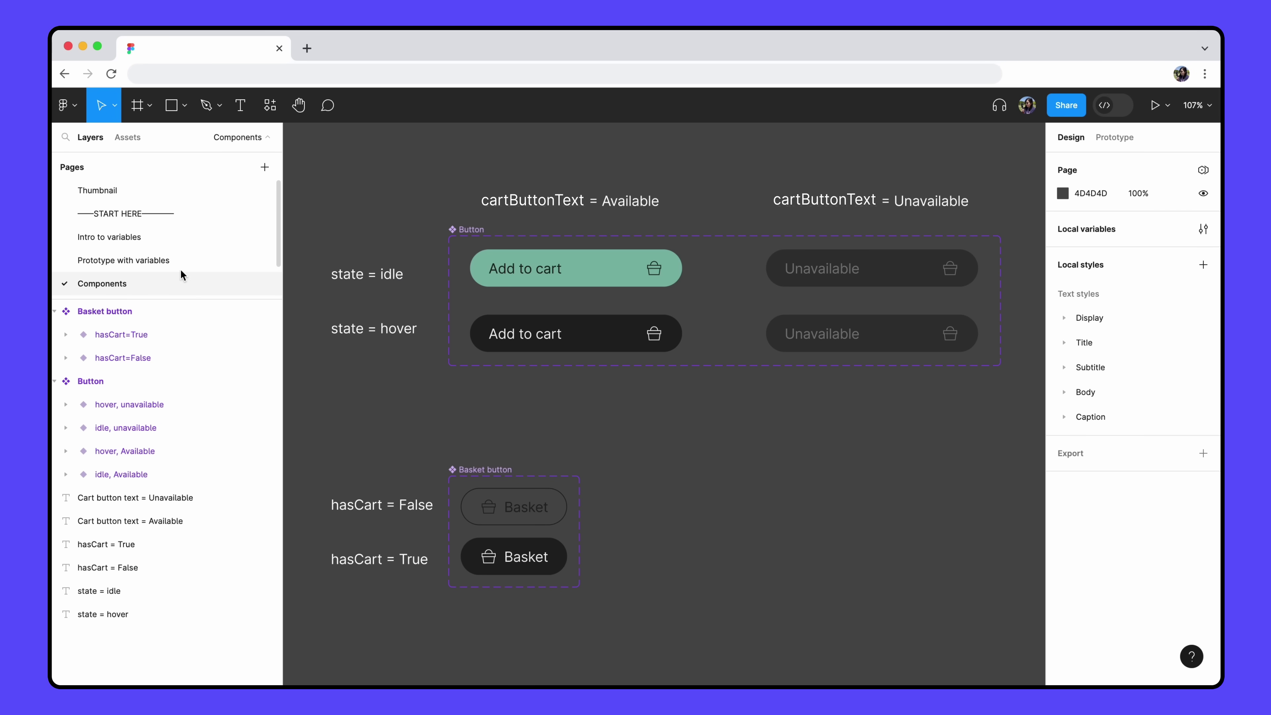
click(464, 230)
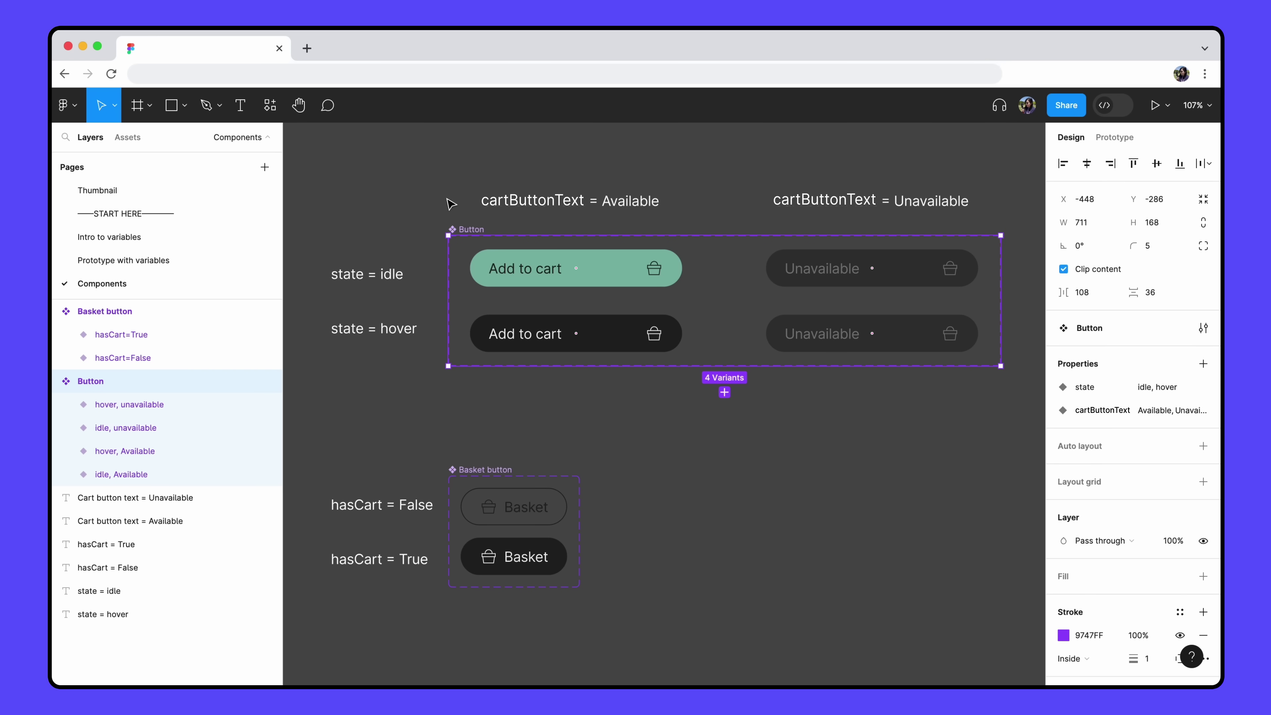
click(451, 203)
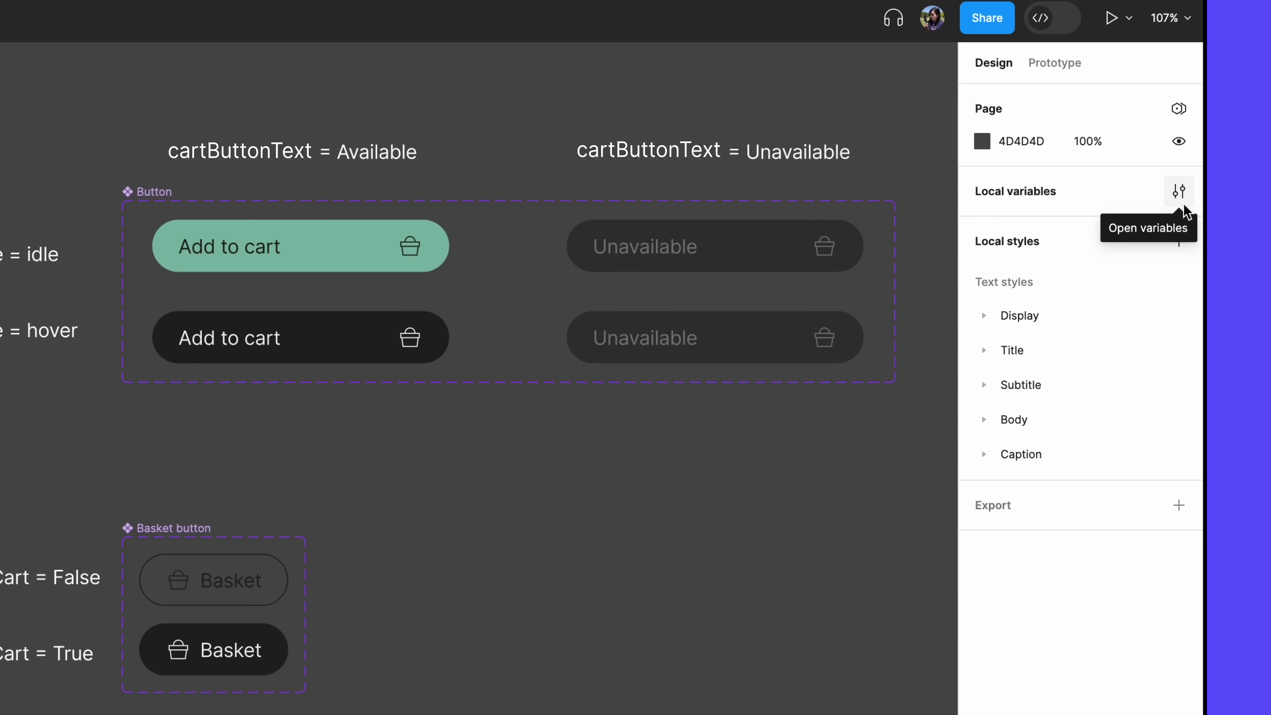
In Local variables, create a string variable 'Cart button text' with value 'Available'
click(1203, 229)
click(601, 386)
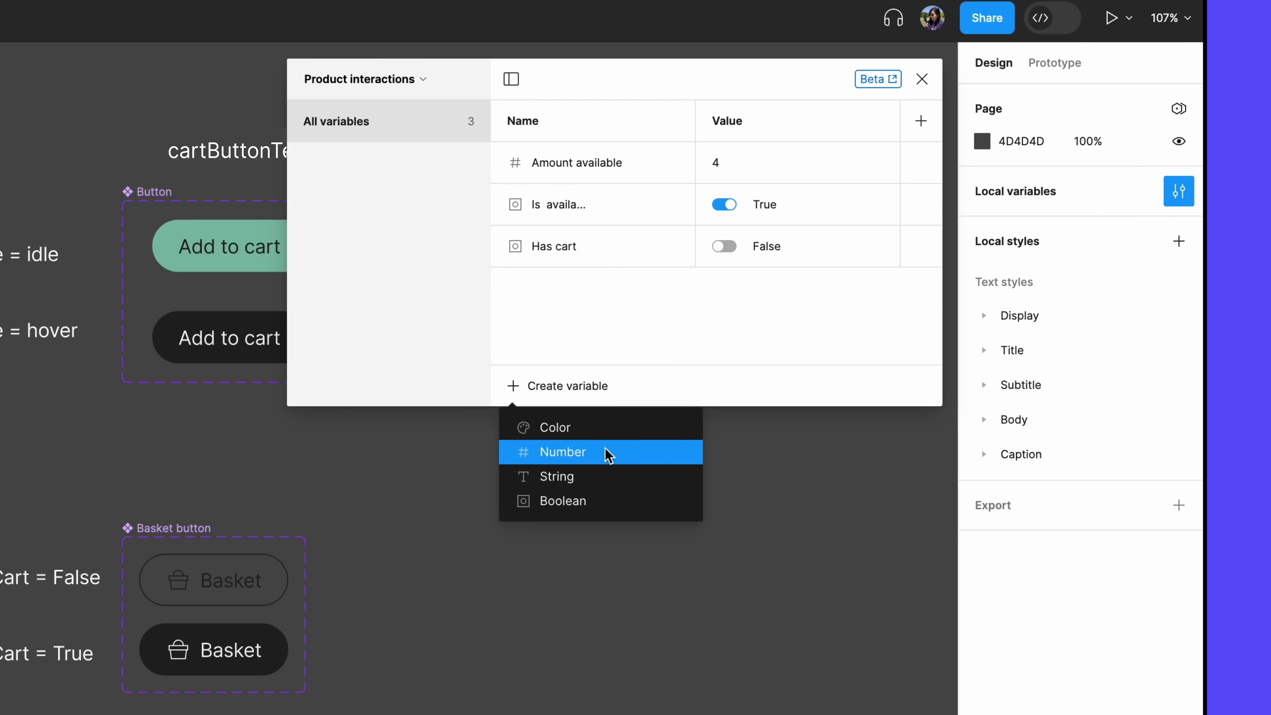
click(593, 482)
text(Ca)
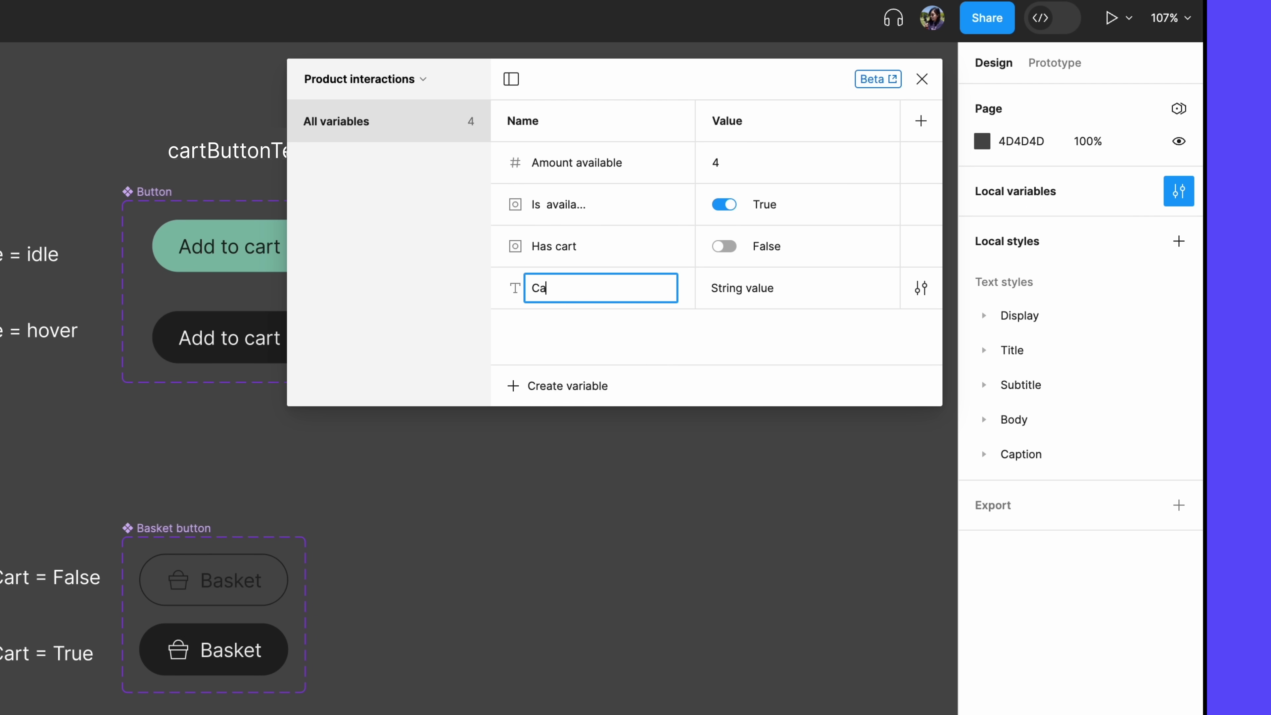
text(rt button text)
key(Return)
click(746, 288)
text(A)
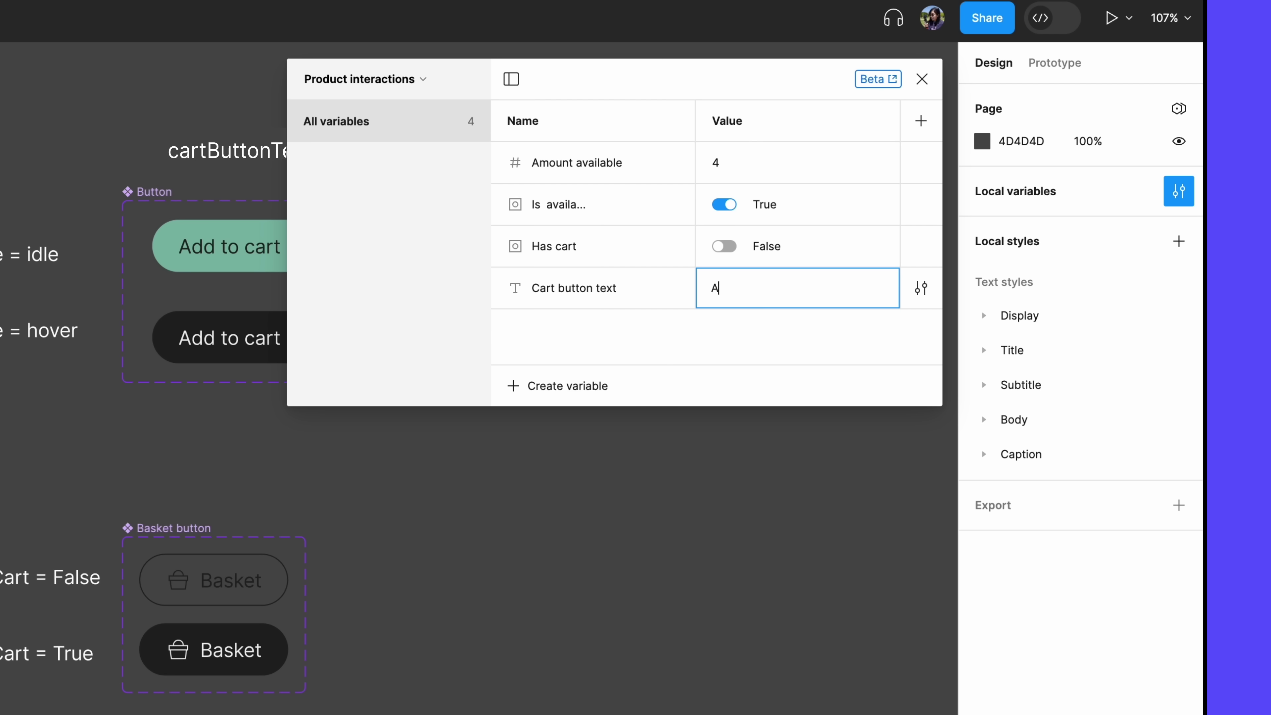
text(vailable)
key(Return)
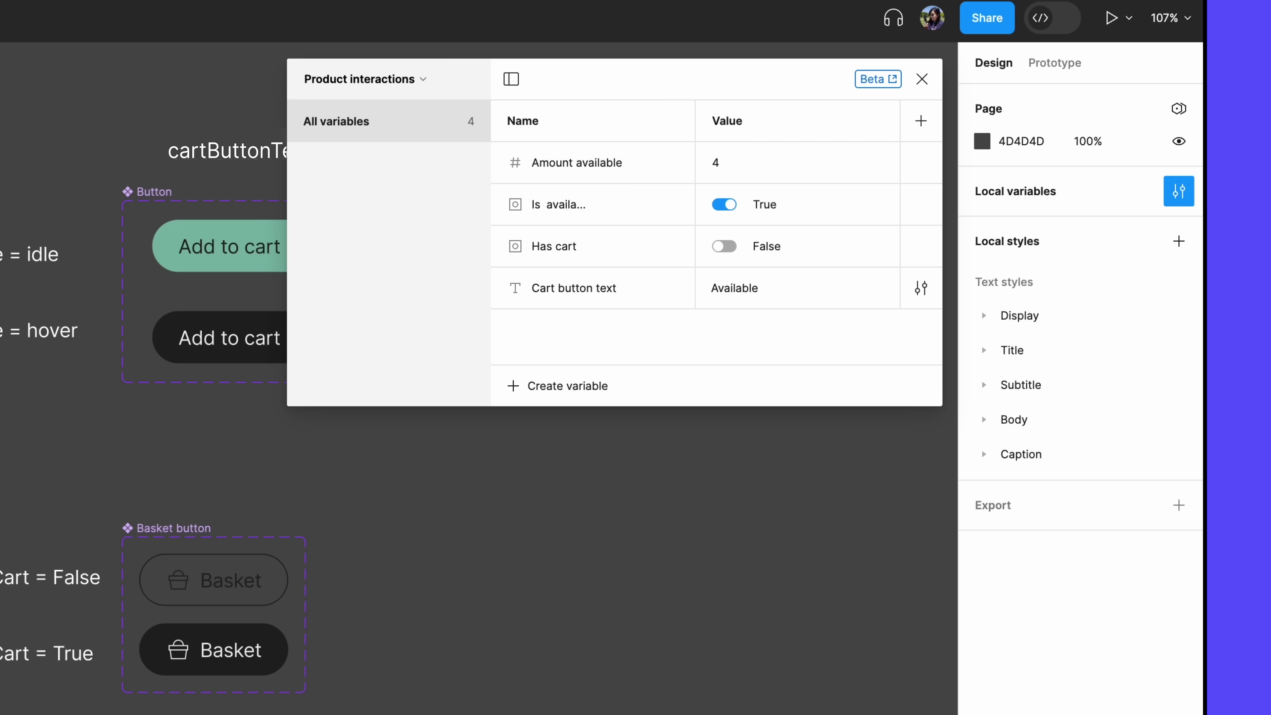
In the On click '== 0' branch, add Set variable Cart button text to 'Unavailable'
click(923, 79)
click(1053, 63)
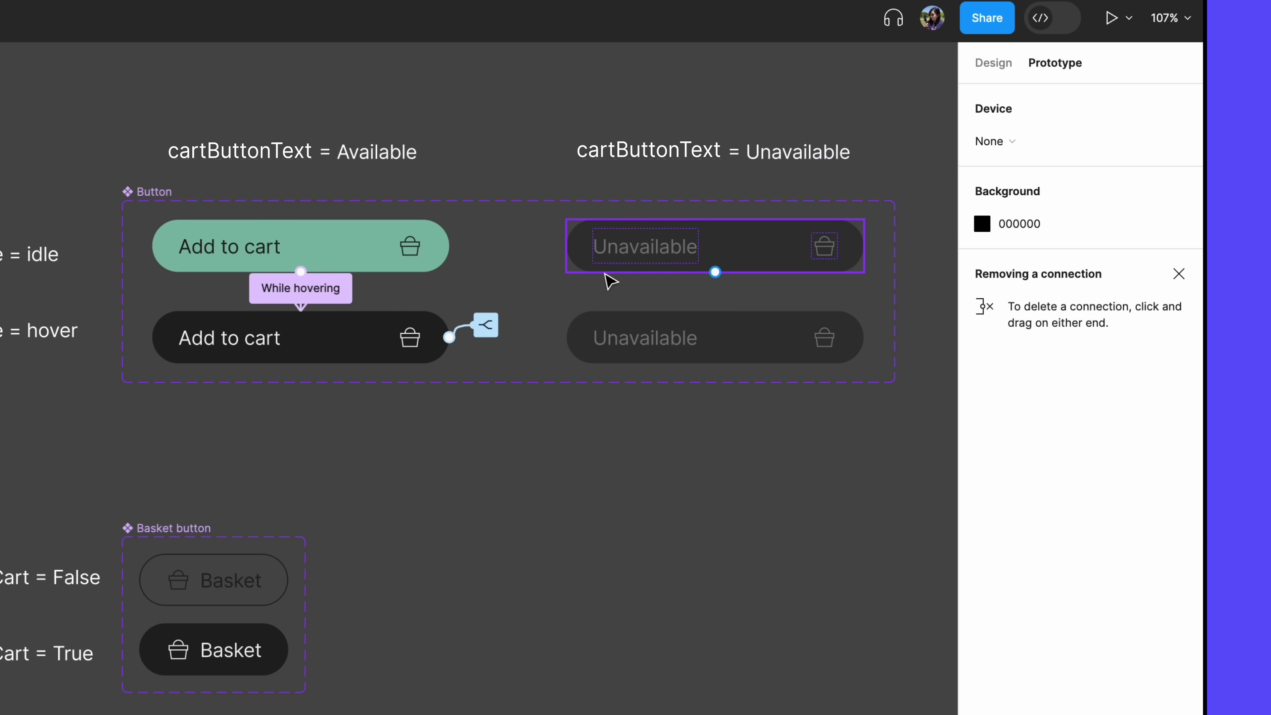
click(484, 325)
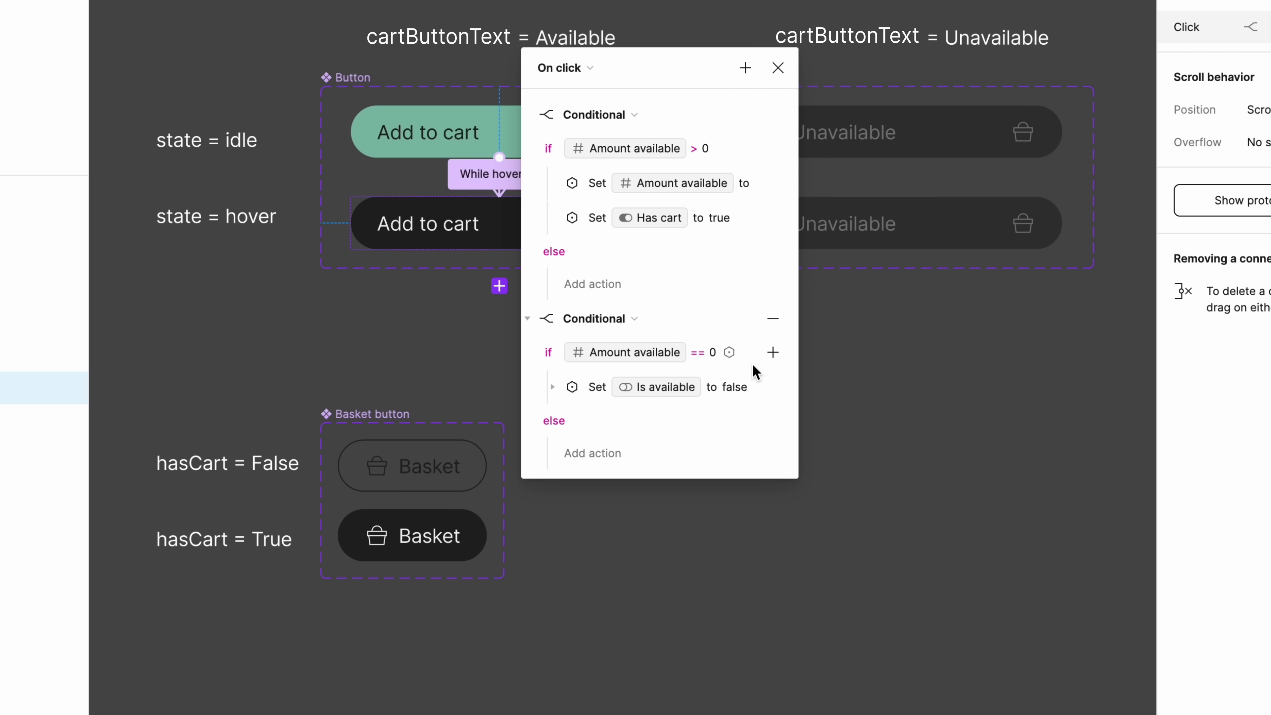
click(773, 353)
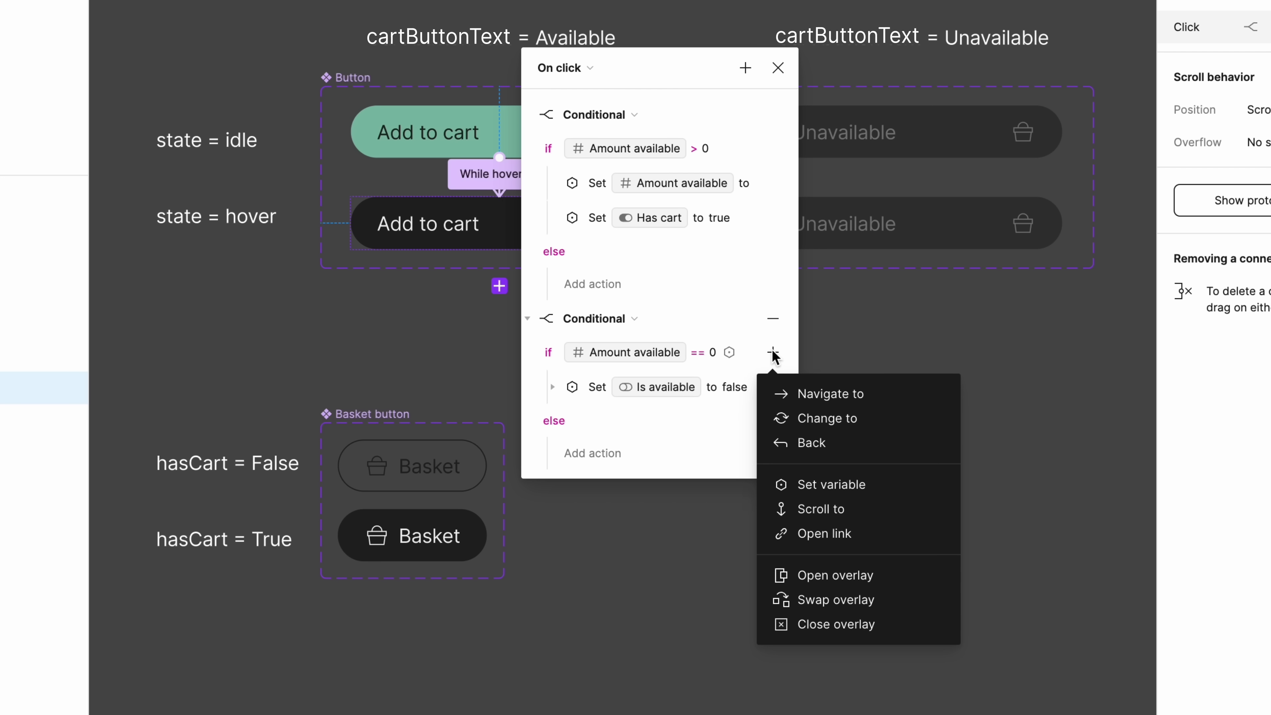
click(877, 486)
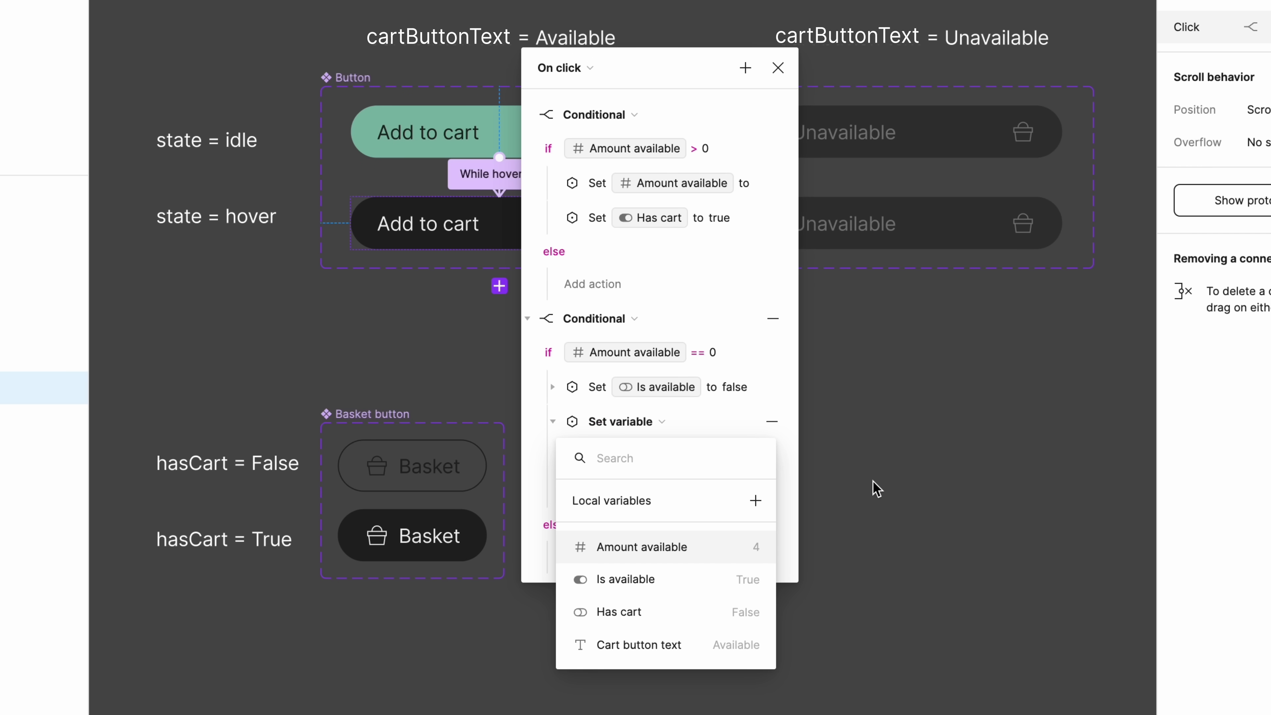
click(688, 640)
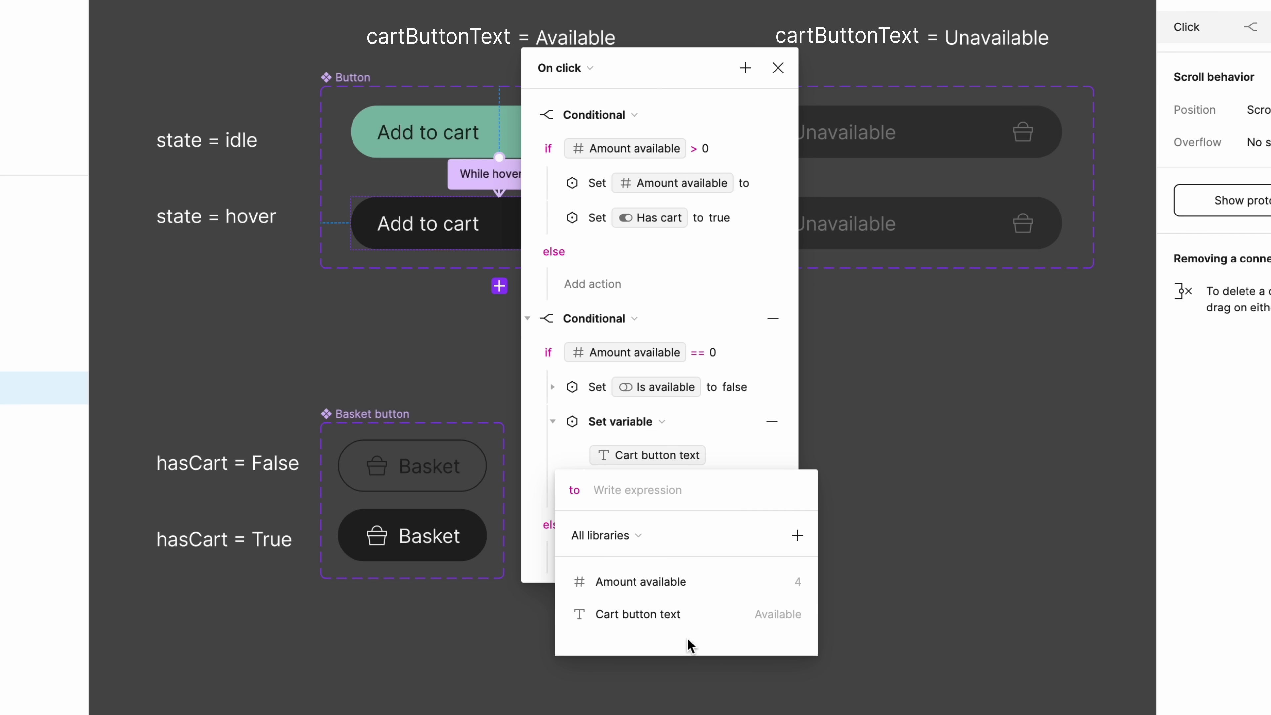
text(Unavailable)
key(Return)
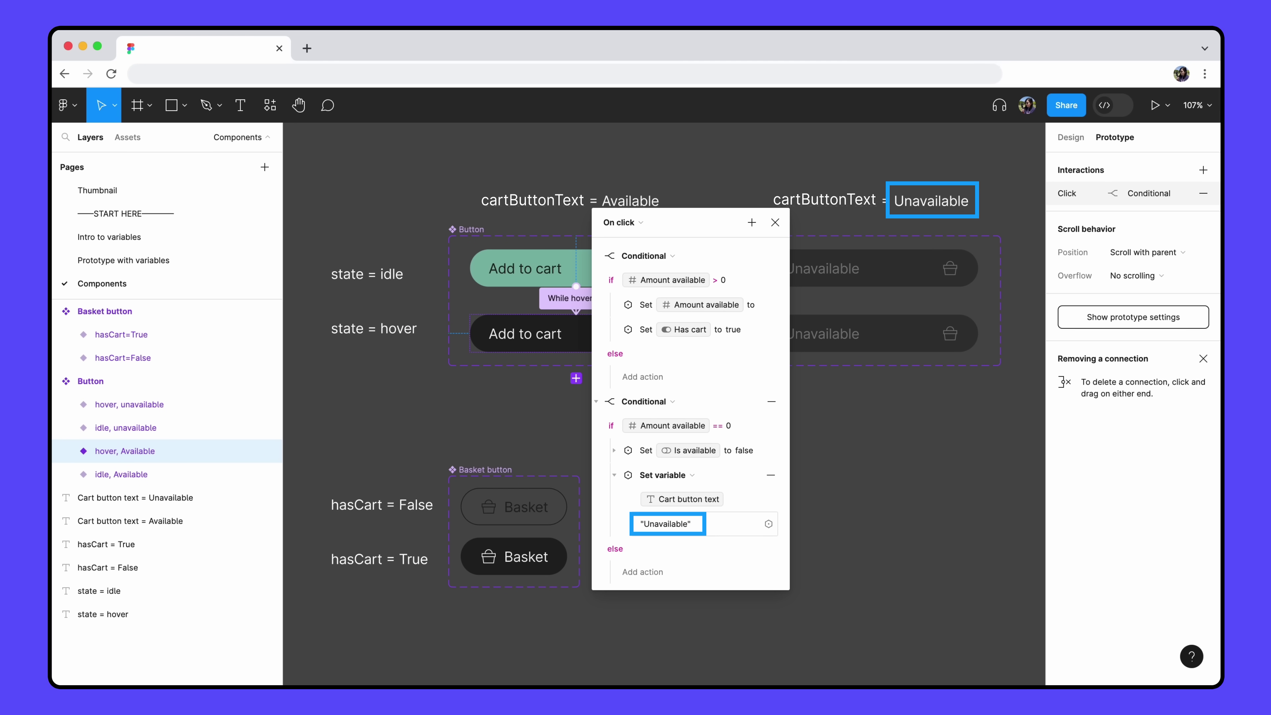
On Prototype with variables, bind the Add to cart button's cartButtonText to Cart button text
click(776, 223)
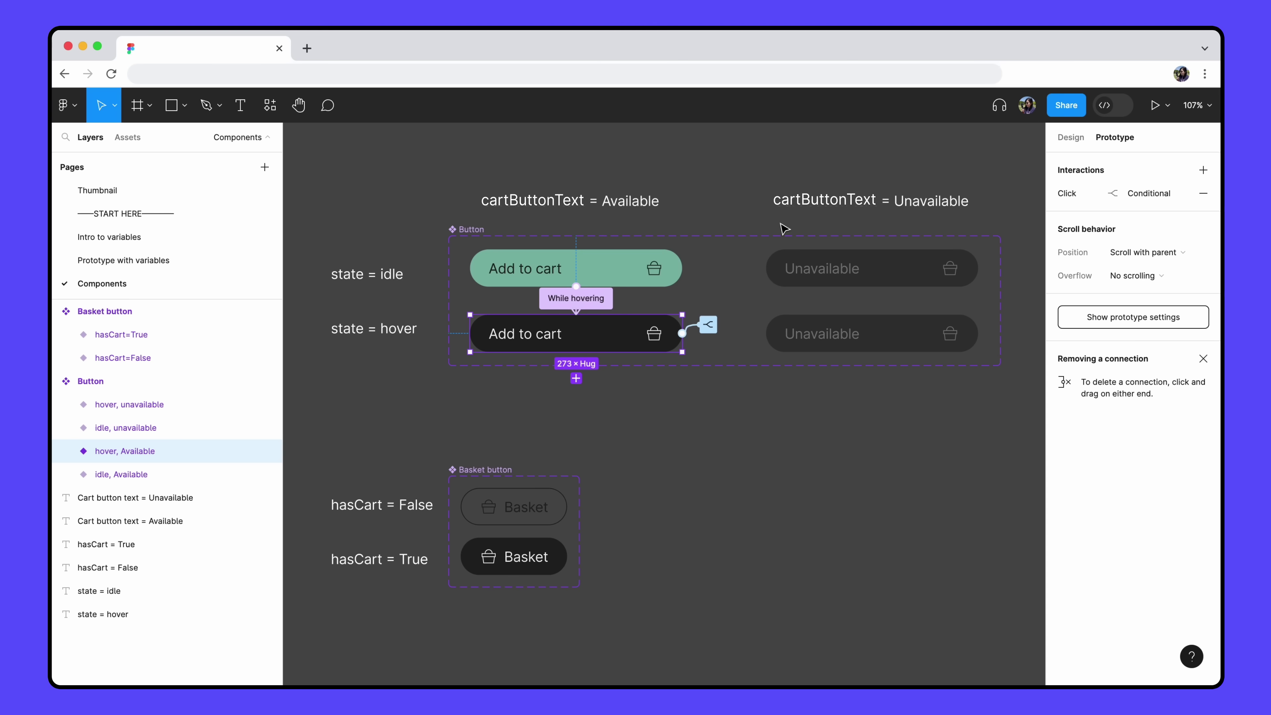
click(170, 261)
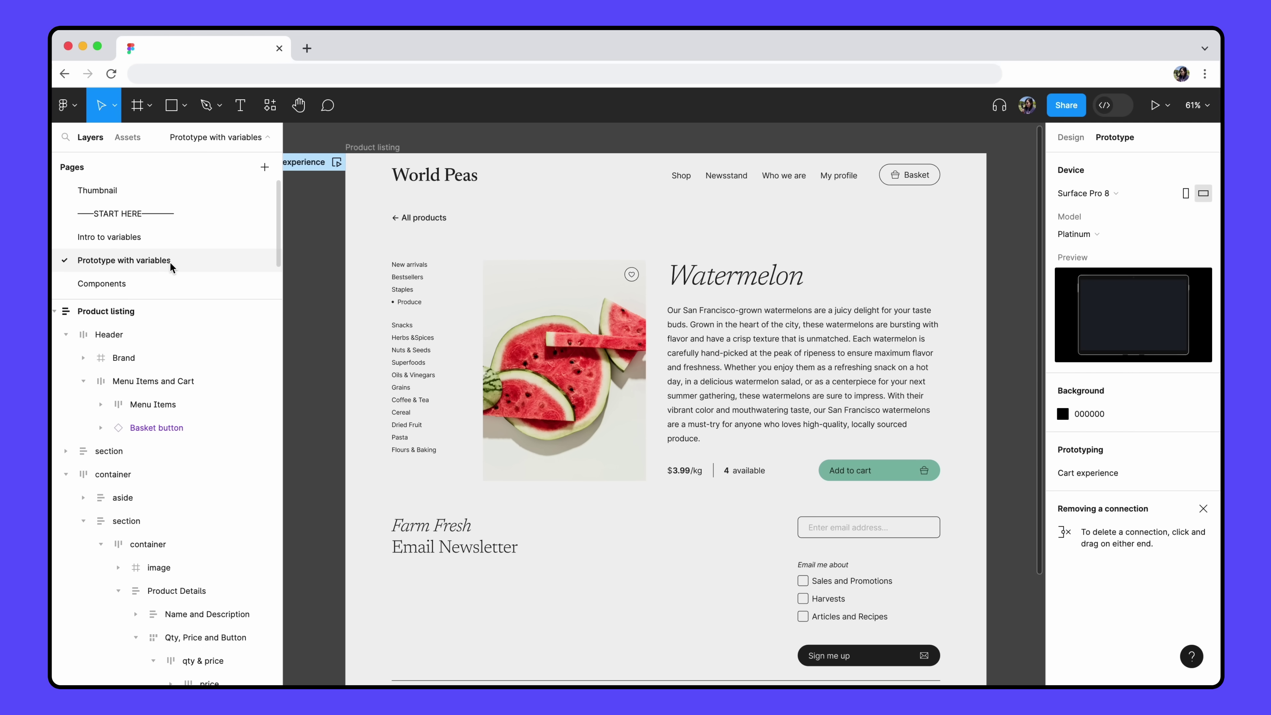
click(851, 471)
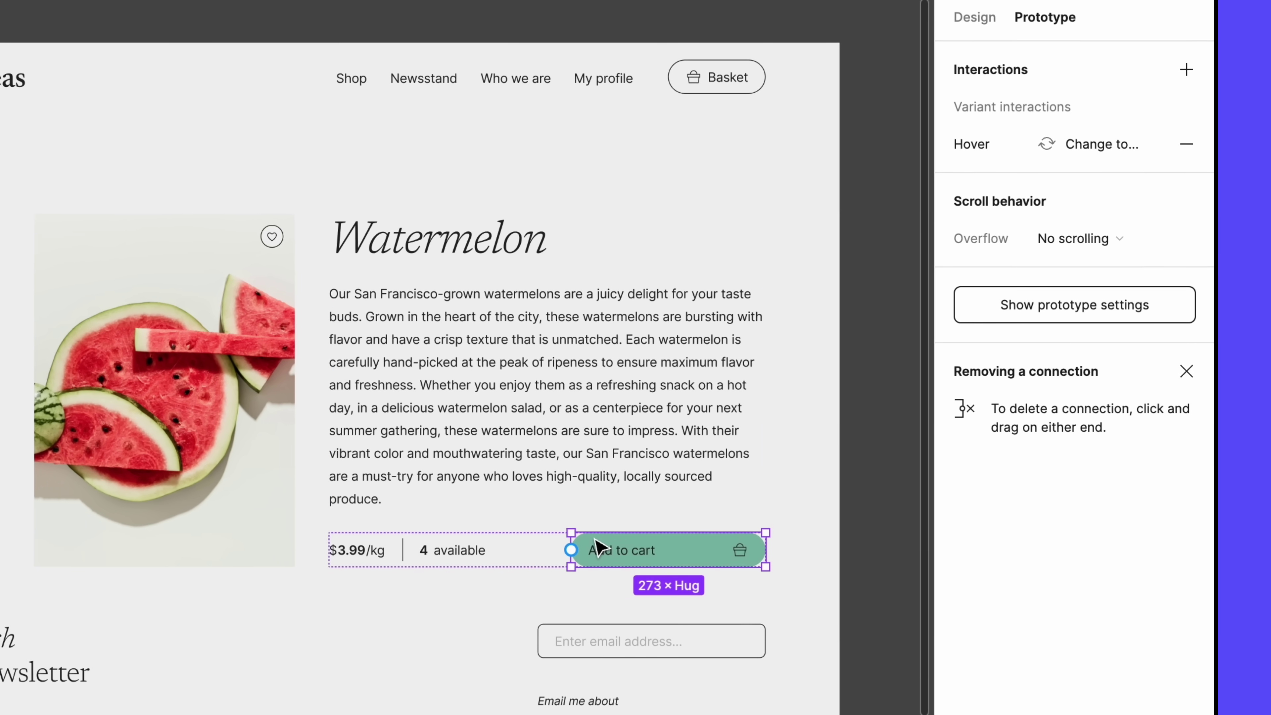
click(977, 20)
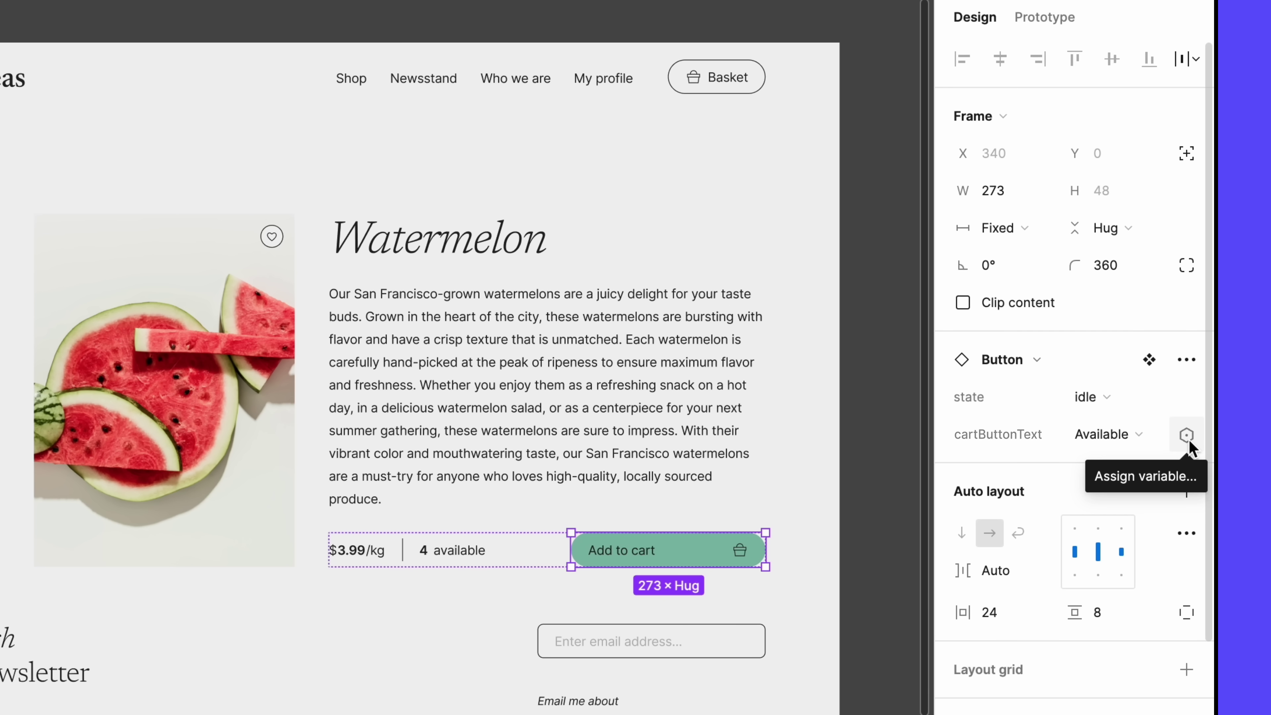
click(1188, 436)
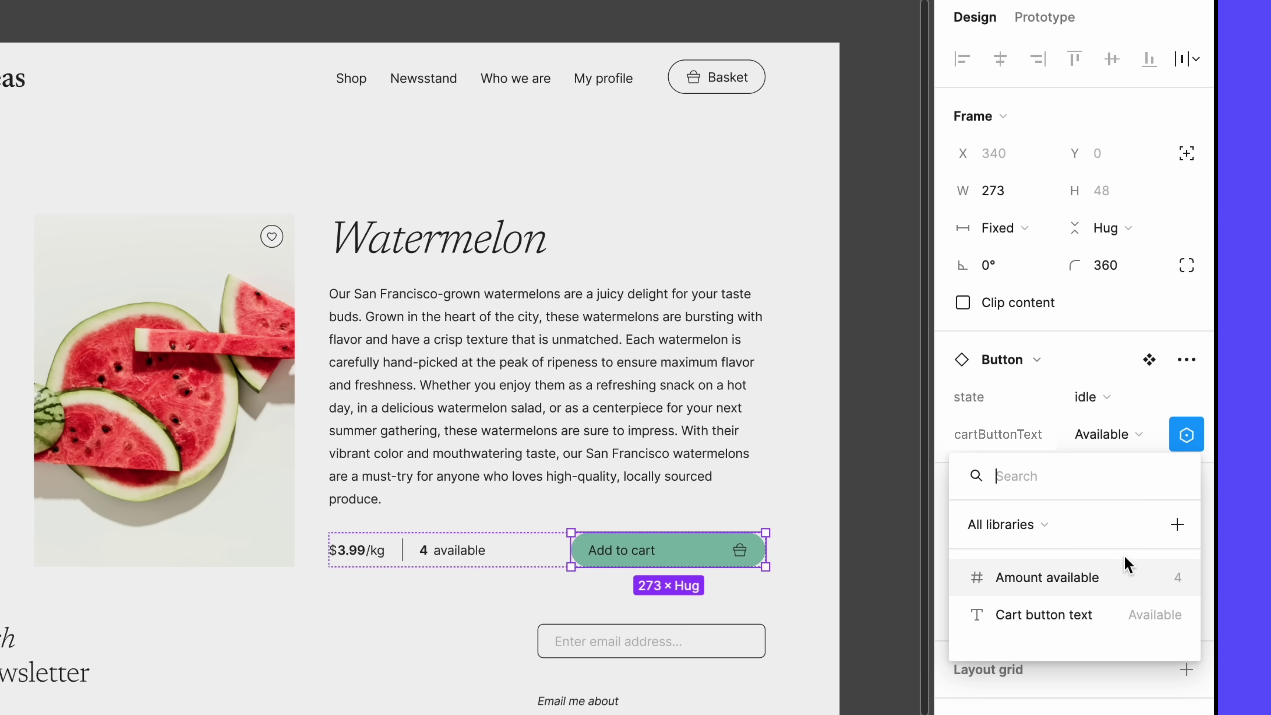
click(1104, 621)
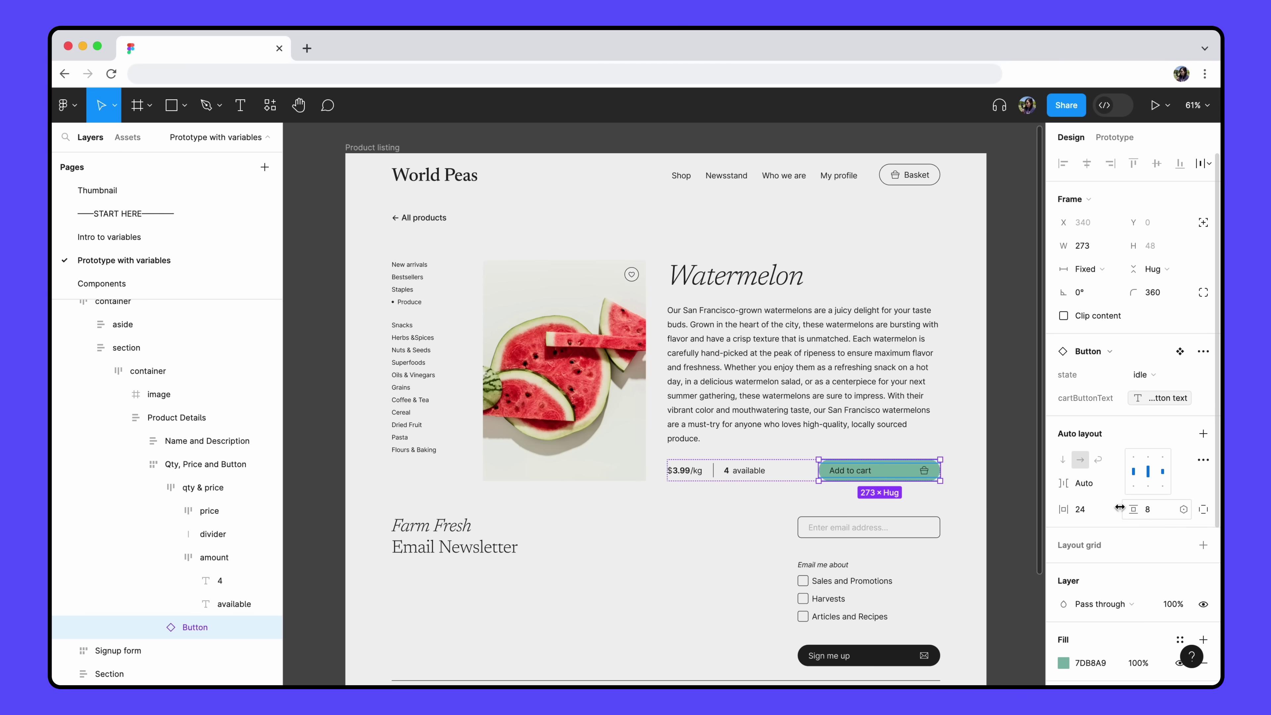
Preview the prototype and press Add to cart four times to use up the stock
key(shift+space)
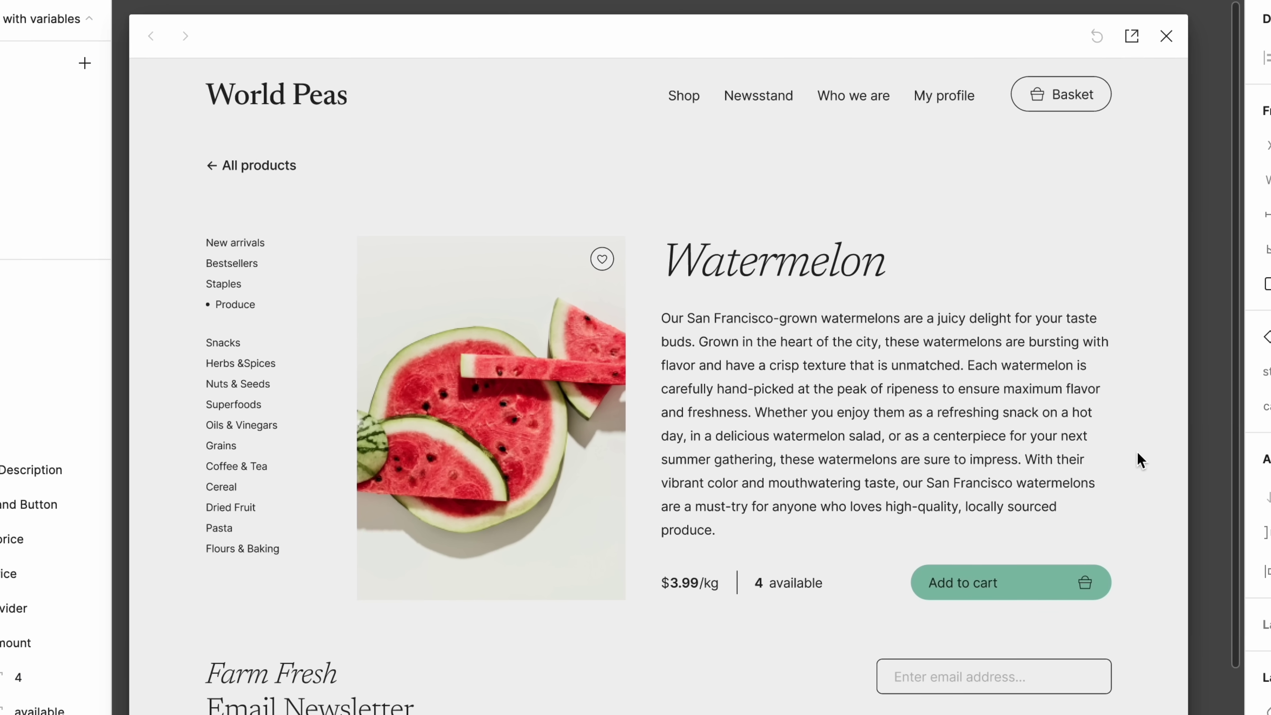
click(1027, 589)
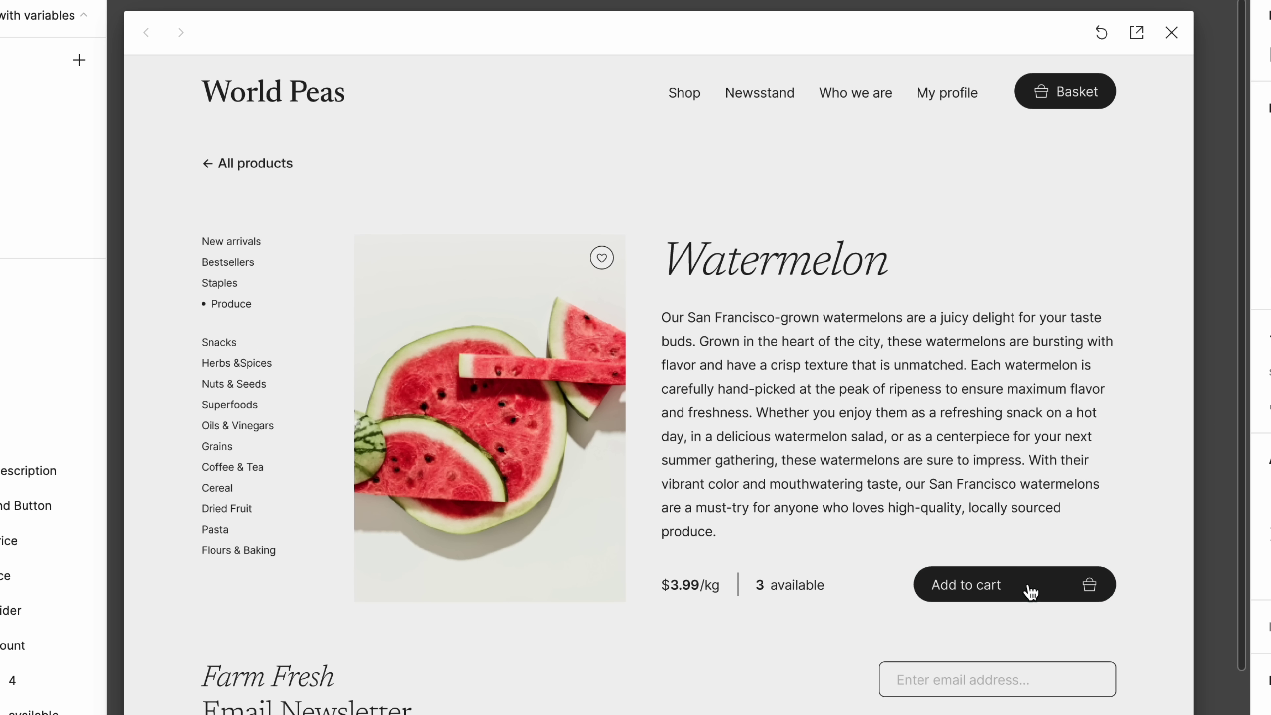
click(1027, 589)
click(1029, 590)
click(1028, 590)
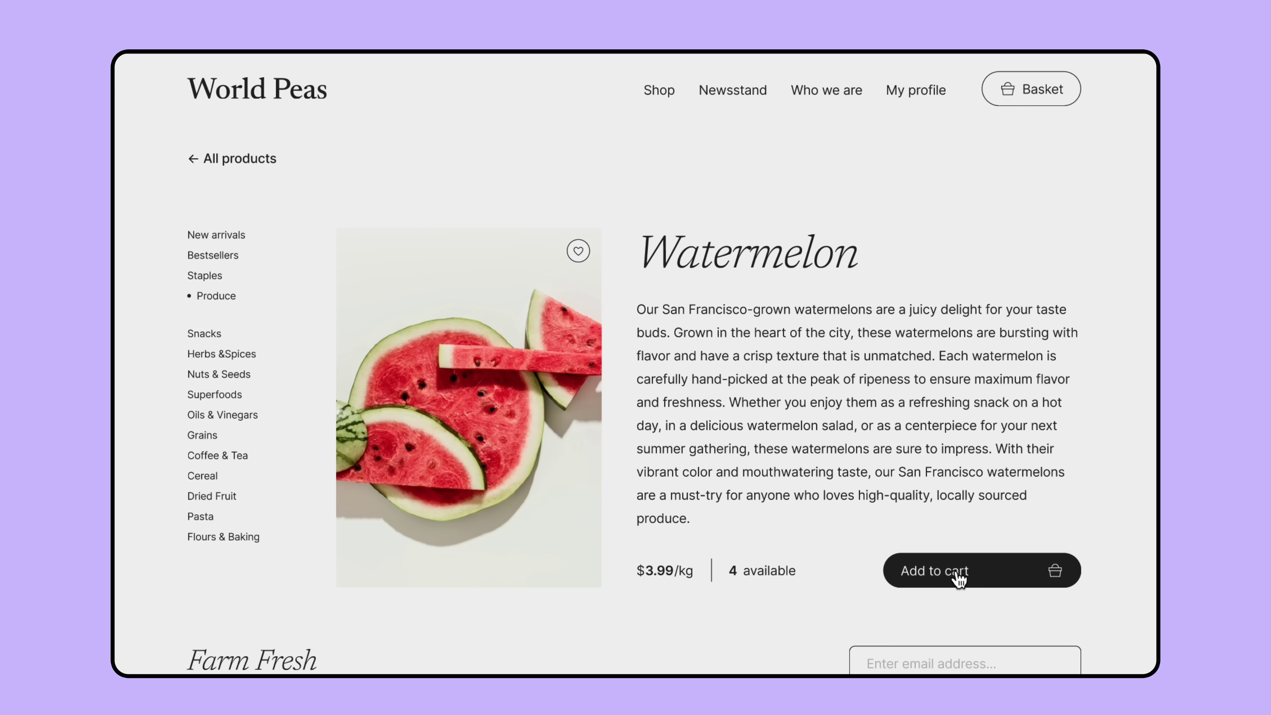
Add four watermelons, bringing the Basket to $15.96 and the button to Unavailable
click(958, 576)
click(959, 575)
click(958, 576)
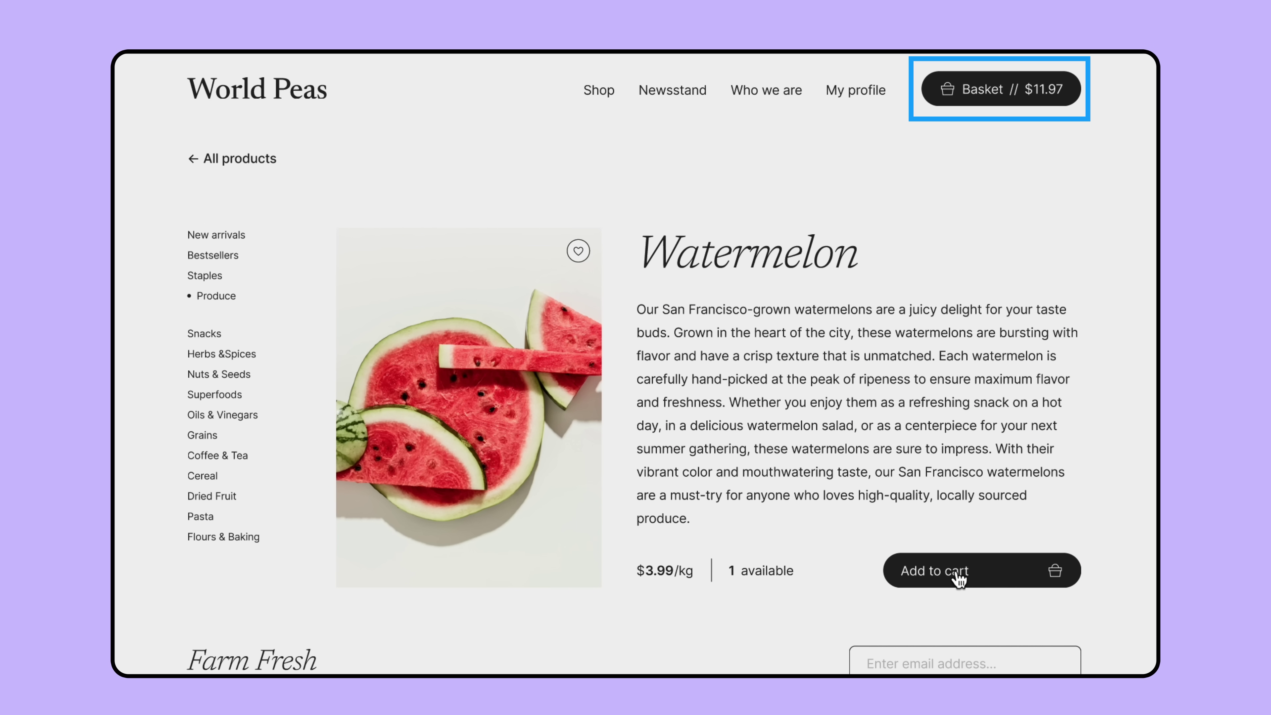
click(959, 576)
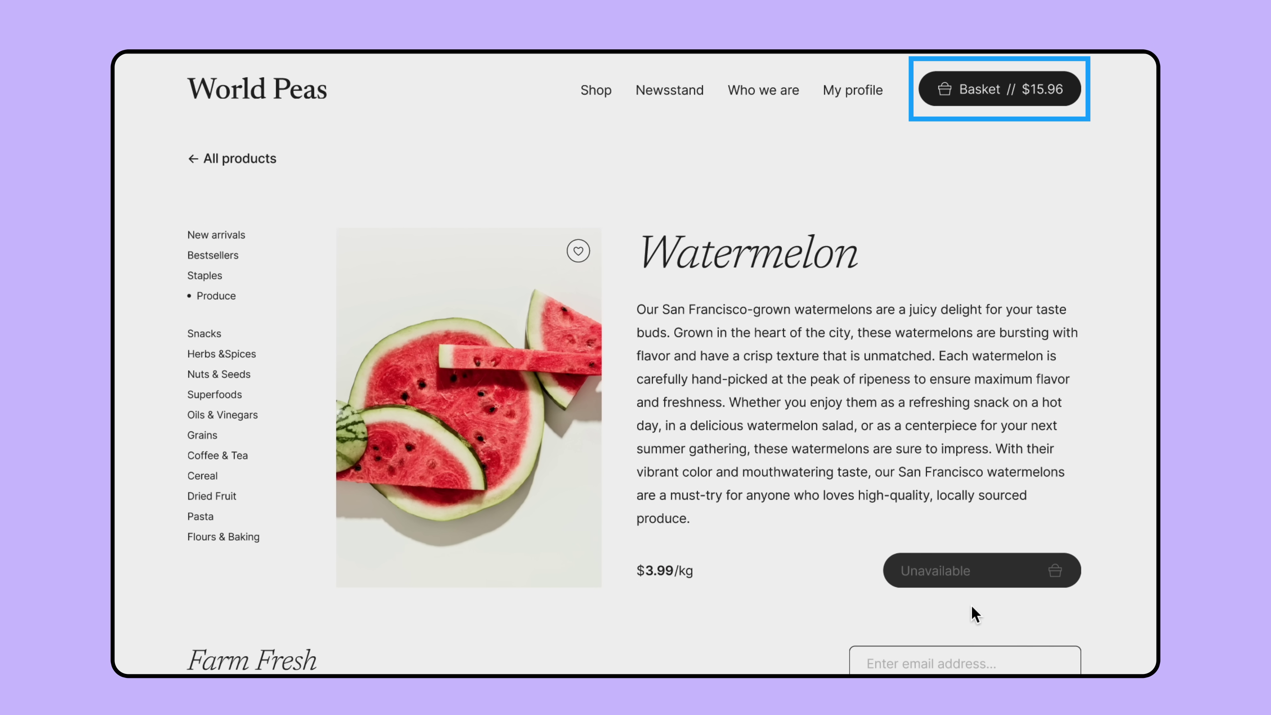